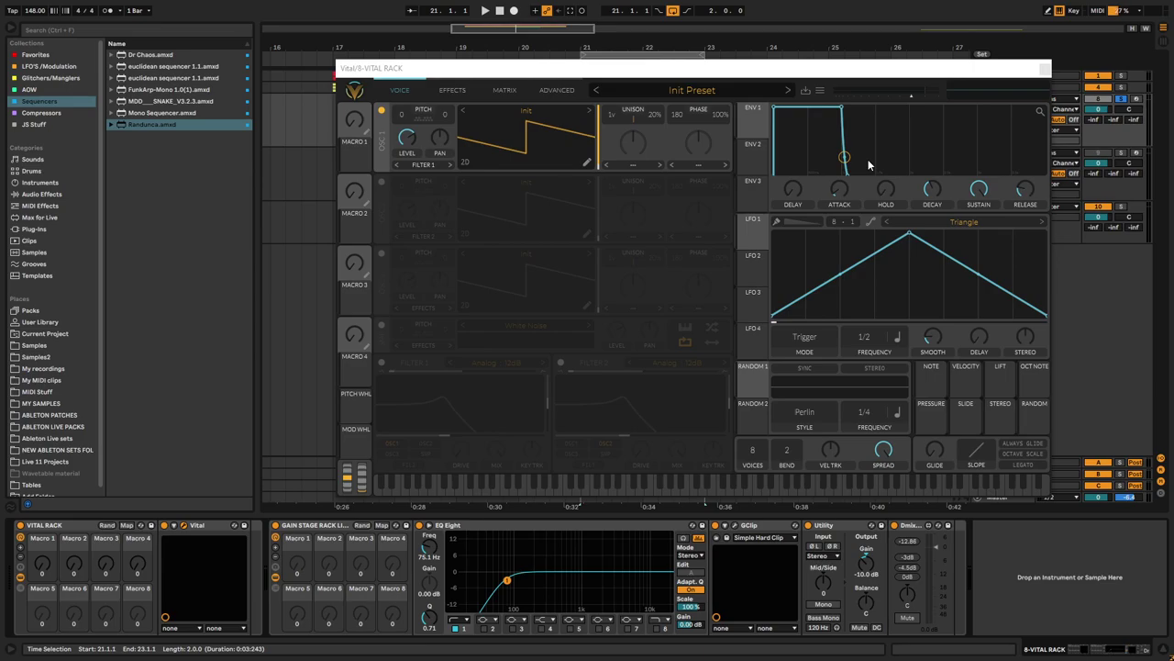
- Try out shapes on Vital's LFO, then reset the synth to its initial preset
drag(827, 68, 601, 255)
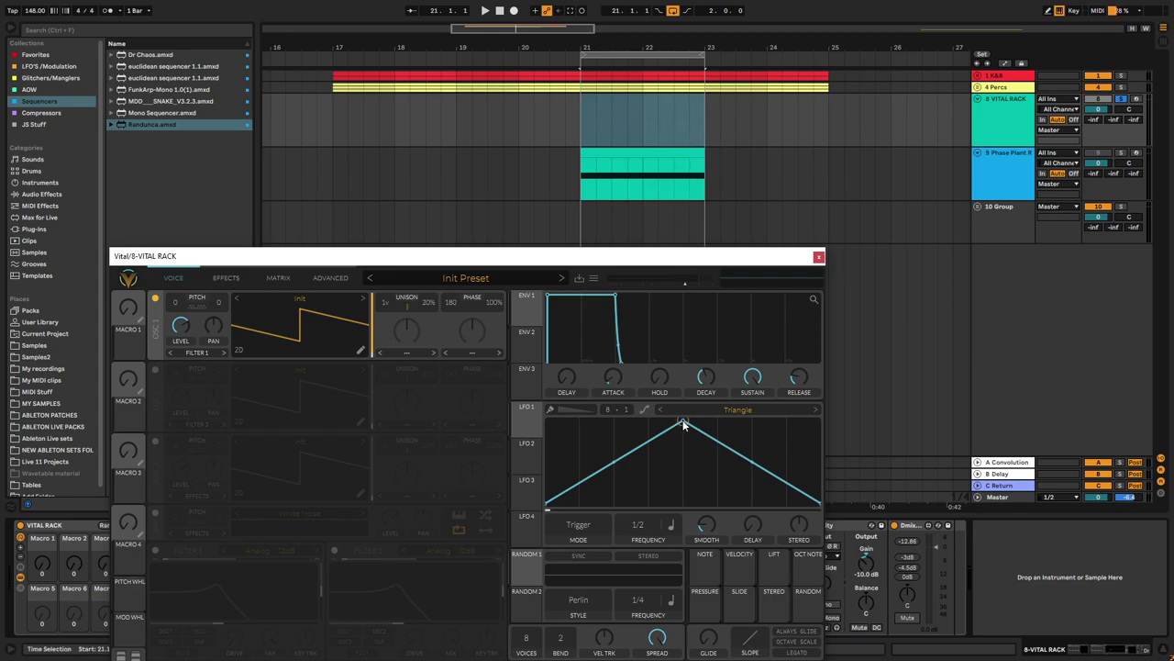
mouse_move(682, 421)
mouse_down()
mouse_move(683, 480)
mouse_move(684, 421)
mouse_up()
drag(557, 443, 790, 440)
click(596, 277)
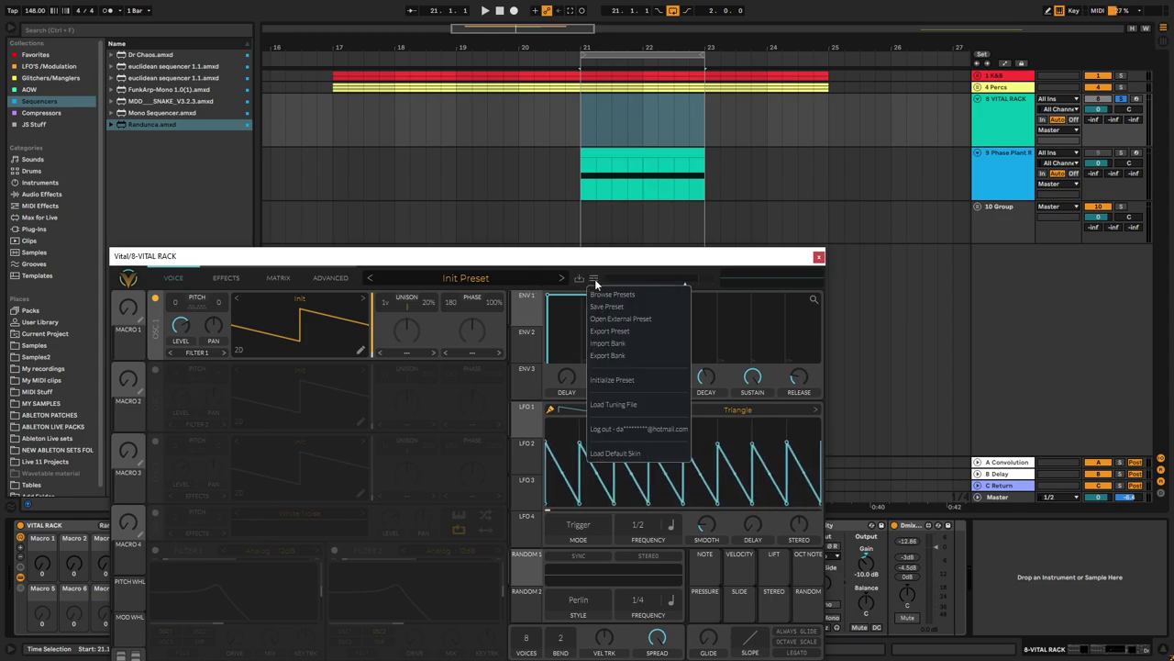
click(622, 378)
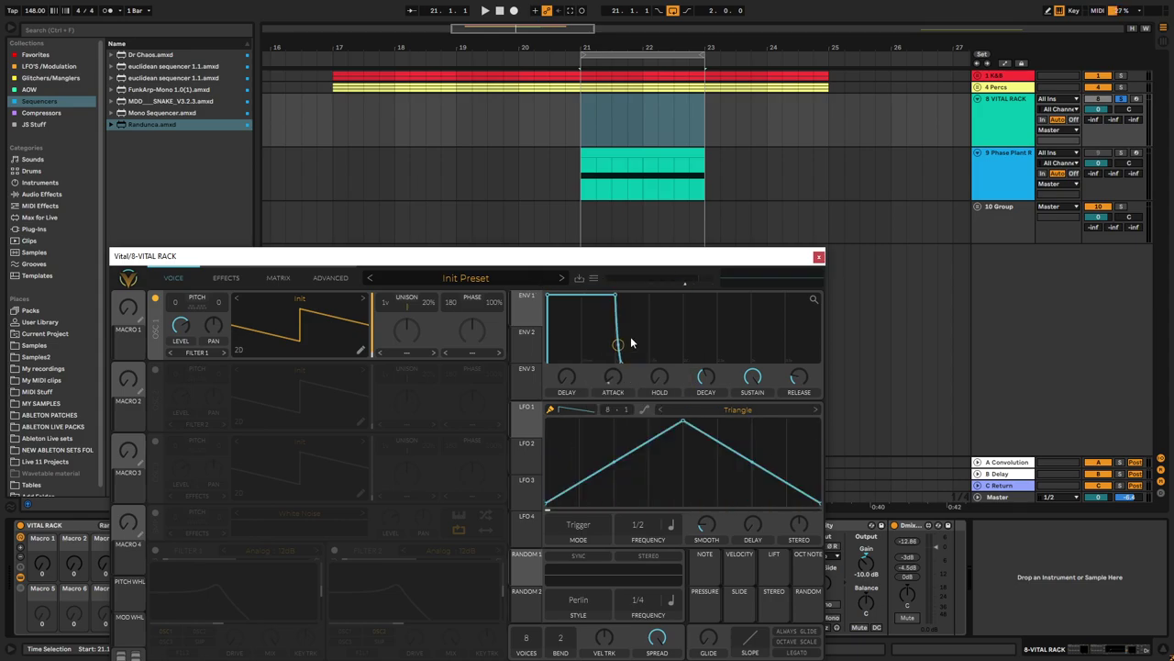
drag(554, 260, 718, 139)
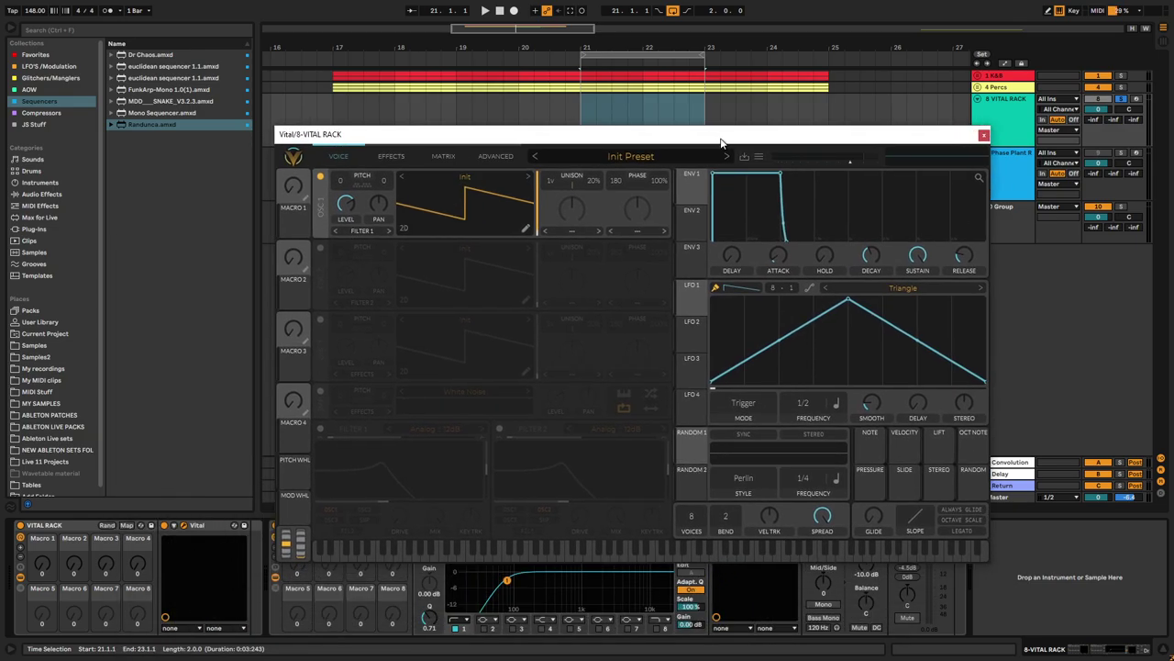
- Set the LFO 1 grid to 32×24 and its frequency to 2/1
click(145, 121)
drag(547, 135, 545, 161)
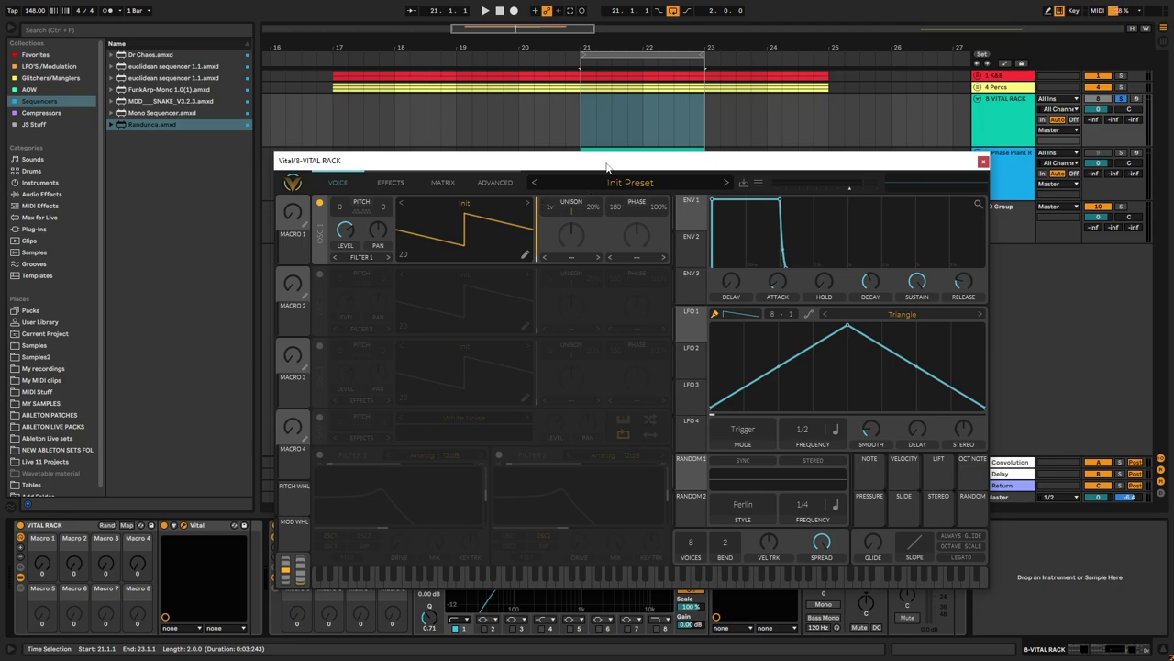
drag(605, 167, 590, 120)
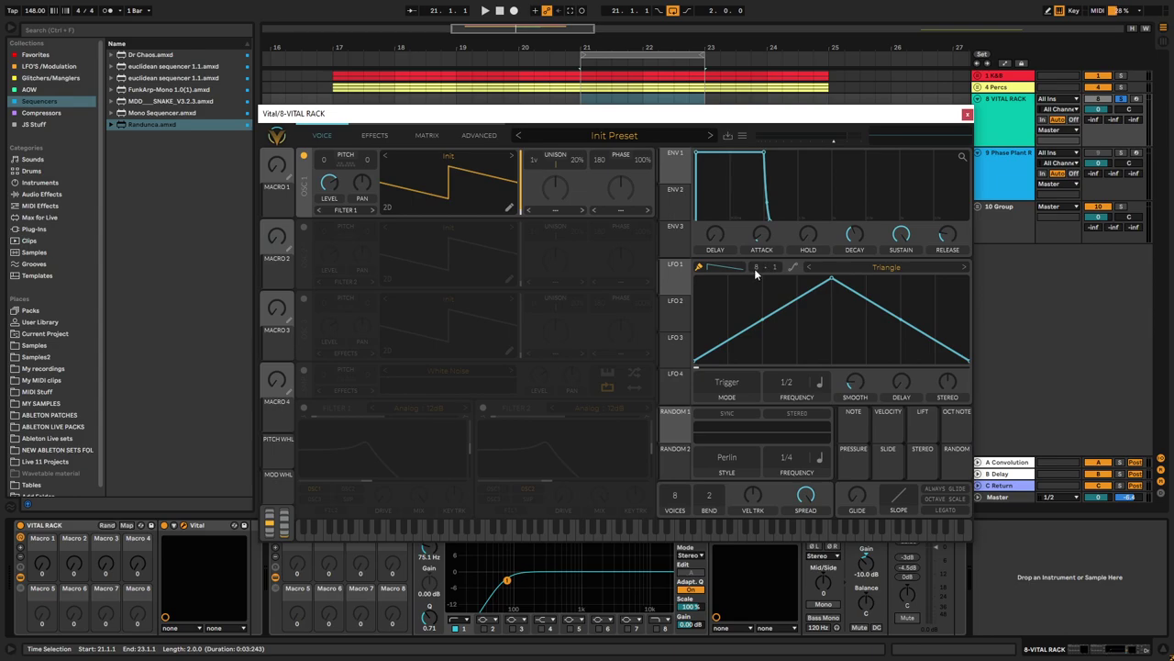
drag(760, 268, 783, 196)
mouse_move(775, 276)
mouse_down()
mouse_move(778, 172)
mouse_move(784, 211)
mouse_move(808, 200)
mouse_move(771, 266)
mouse_move(774, 287)
mouse_move(776, 275)
mouse_up()
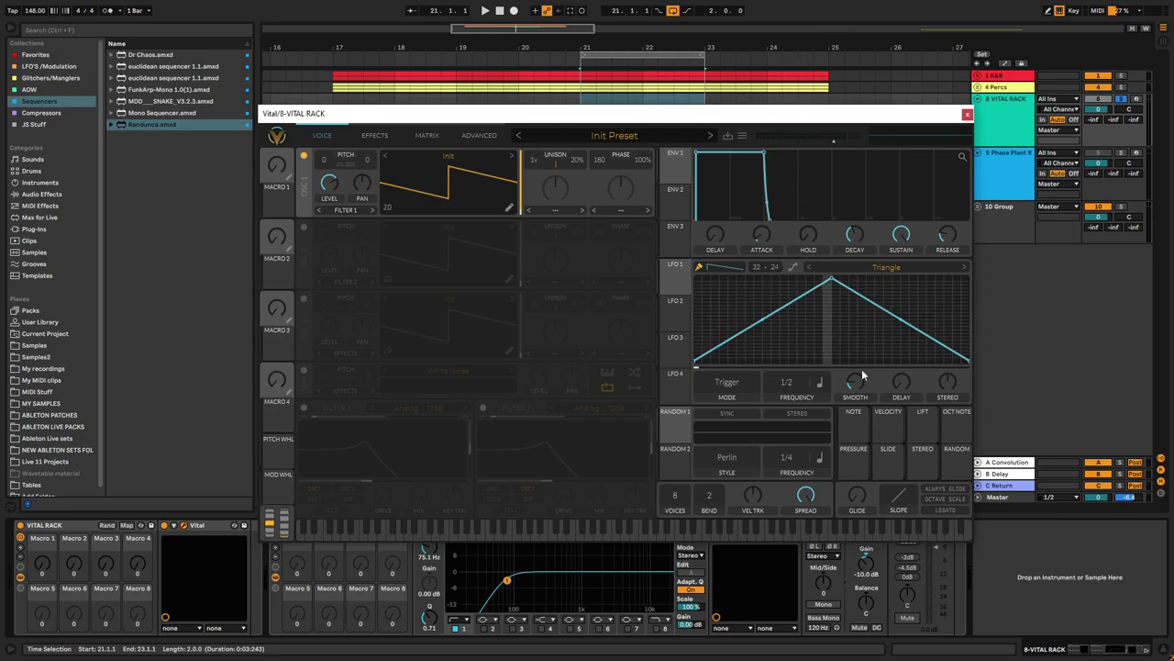
drag(783, 390, 777, 442)
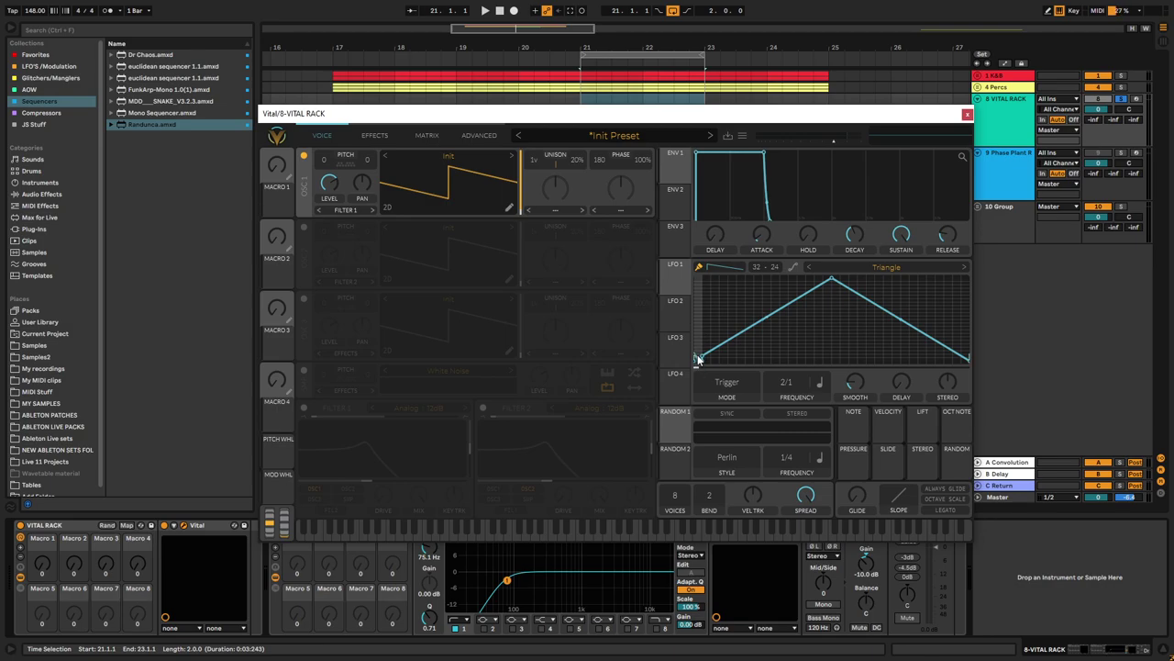
- Draw random-height steps across the LFO 1 graph with the Half paint pattern
mouse_move(697, 358)
mouse_down()
mouse_move(695, 303)
mouse_move(694, 331)
mouse_move(716, 319)
mouse_move(707, 363)
mouse_move(698, 354)
mouse_move(879, 389)
mouse_move(971, 383)
mouse_up()
click(724, 267)
click(726, 295)
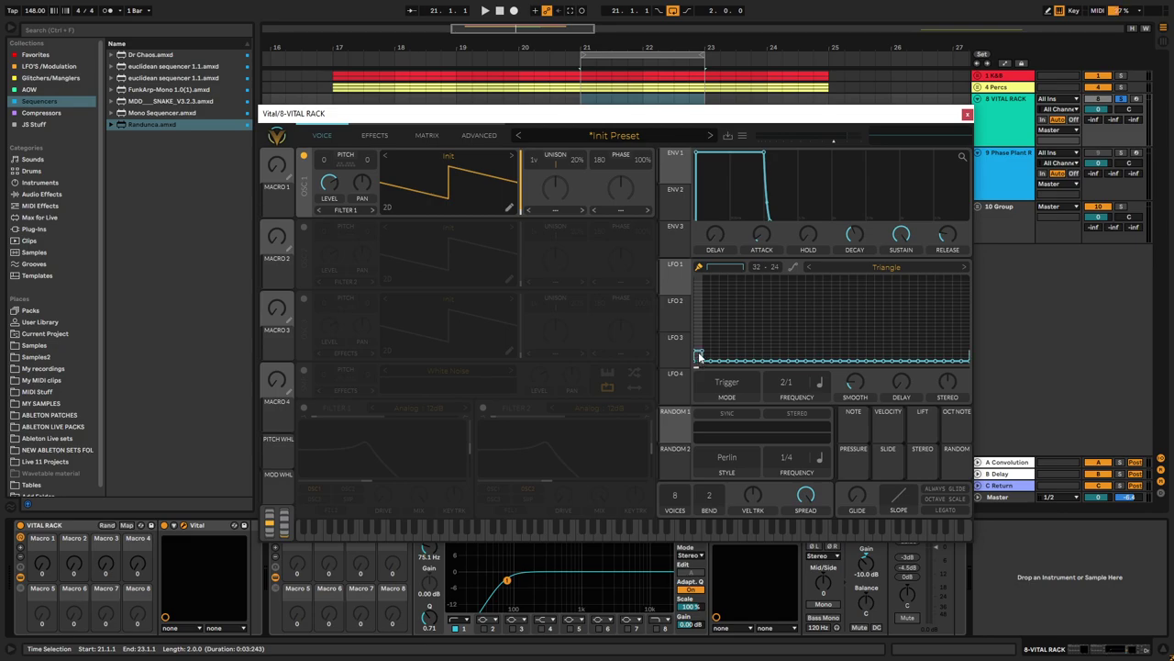
mouse_move(699, 361)
mouse_down()
mouse_move(715, 317)
mouse_move(713, 330)
mouse_move(701, 326)
mouse_move(728, 346)
mouse_move(737, 321)
mouse_move(745, 350)
mouse_move(756, 340)
mouse_move(759, 353)
mouse_move(796, 351)
mouse_move(819, 332)
mouse_move(849, 348)
mouse_move(929, 357)
mouse_up()
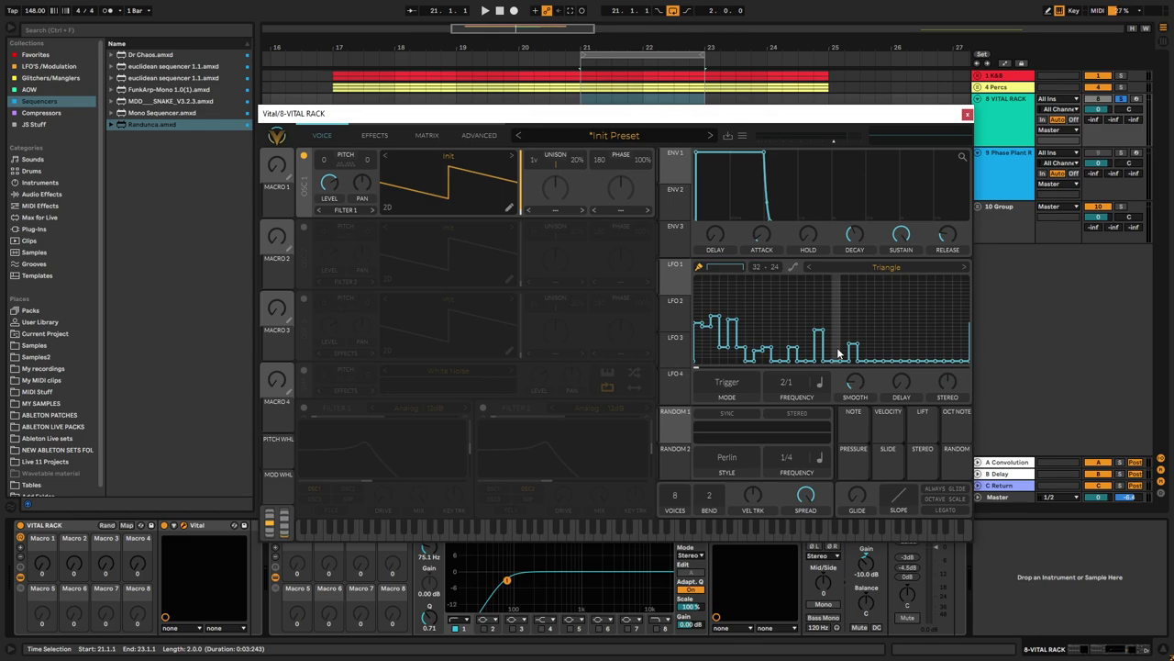
click(967, 113)
drag(580, 127, 654, 126)
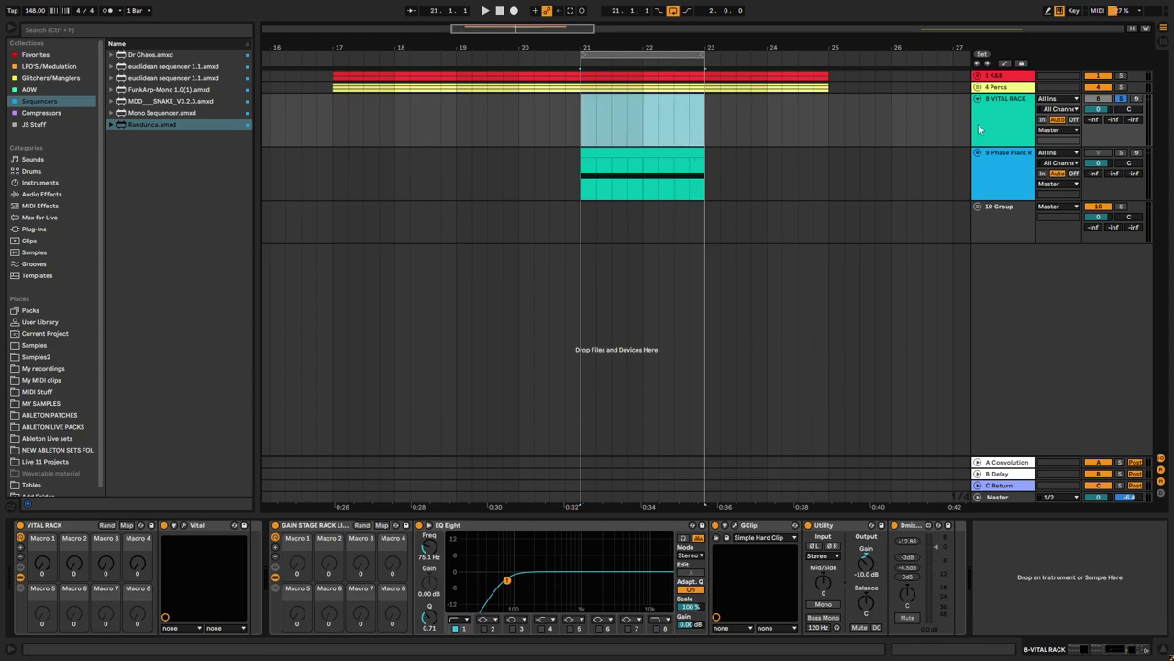
click(183, 528)
click(183, 527)
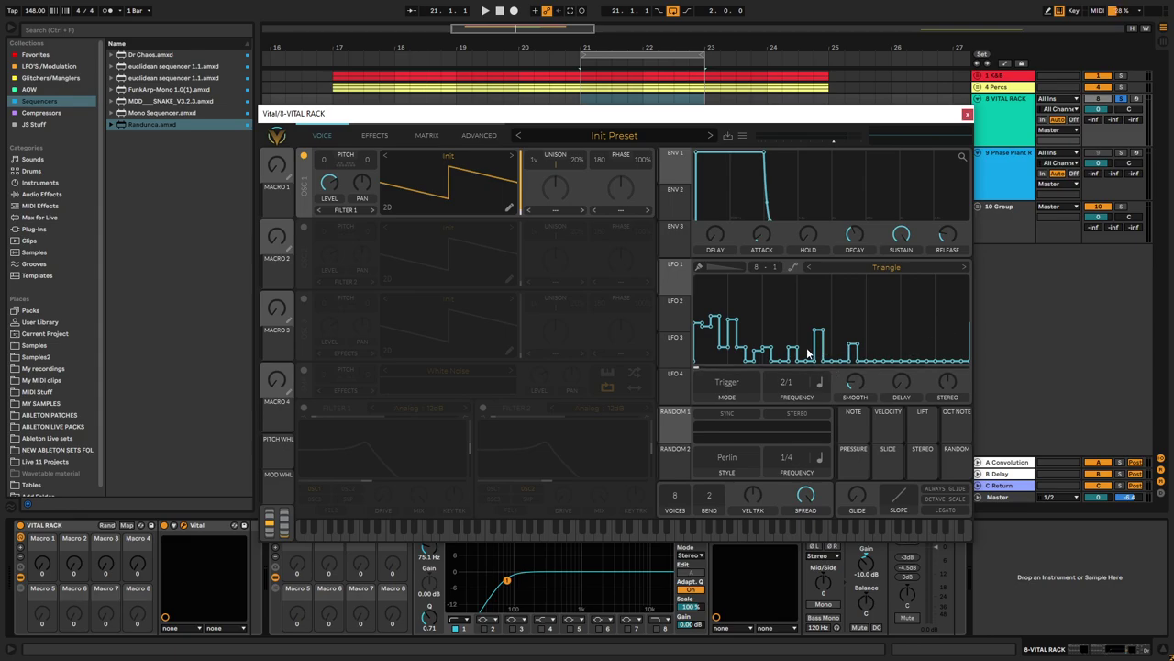
- Initialize Vital's preset, then set ENV 1 sustain to zero and decay to about 0.316 s
click(742, 136)
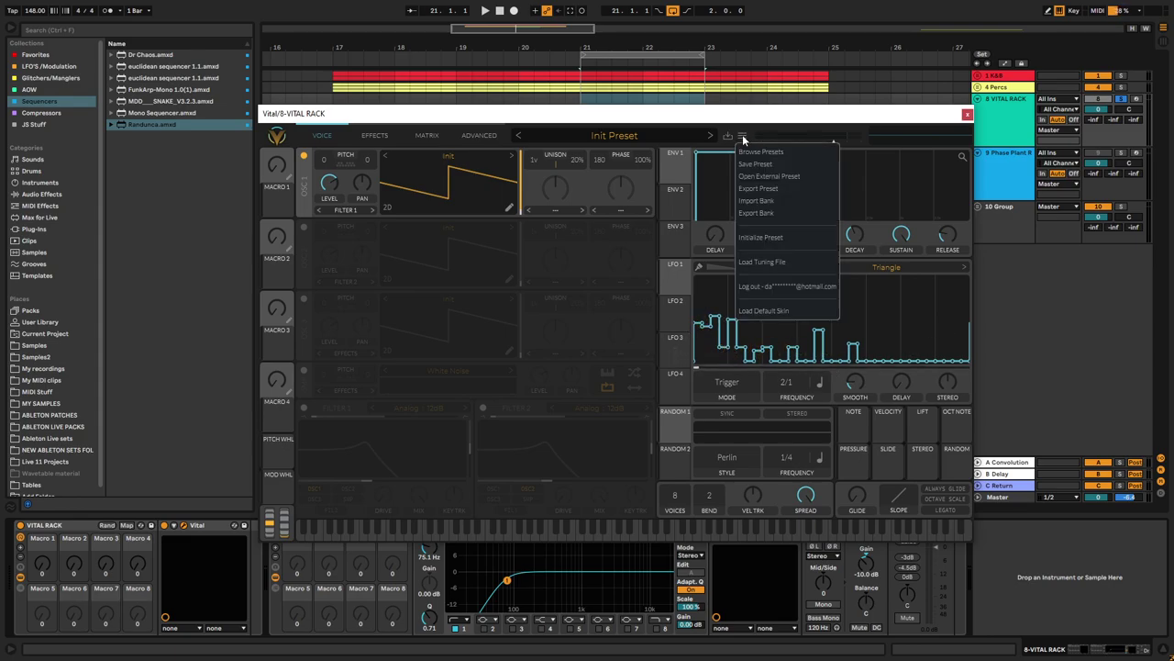
click(762, 237)
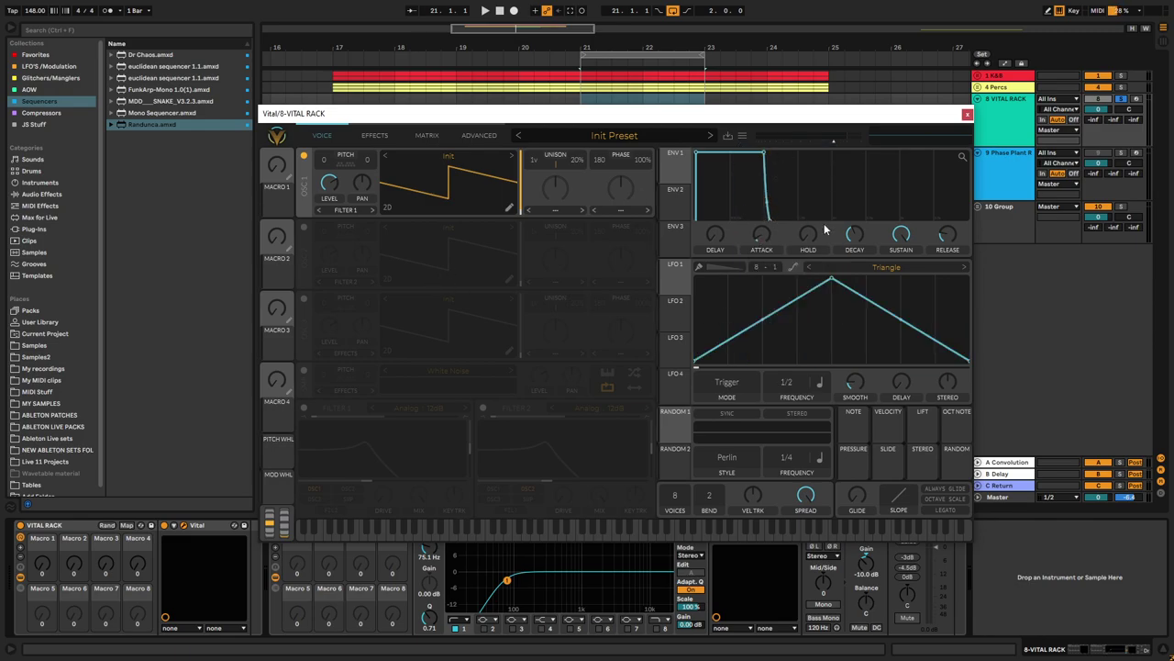
drag(901, 235, 882, 354)
drag(854, 236, 852, 257)
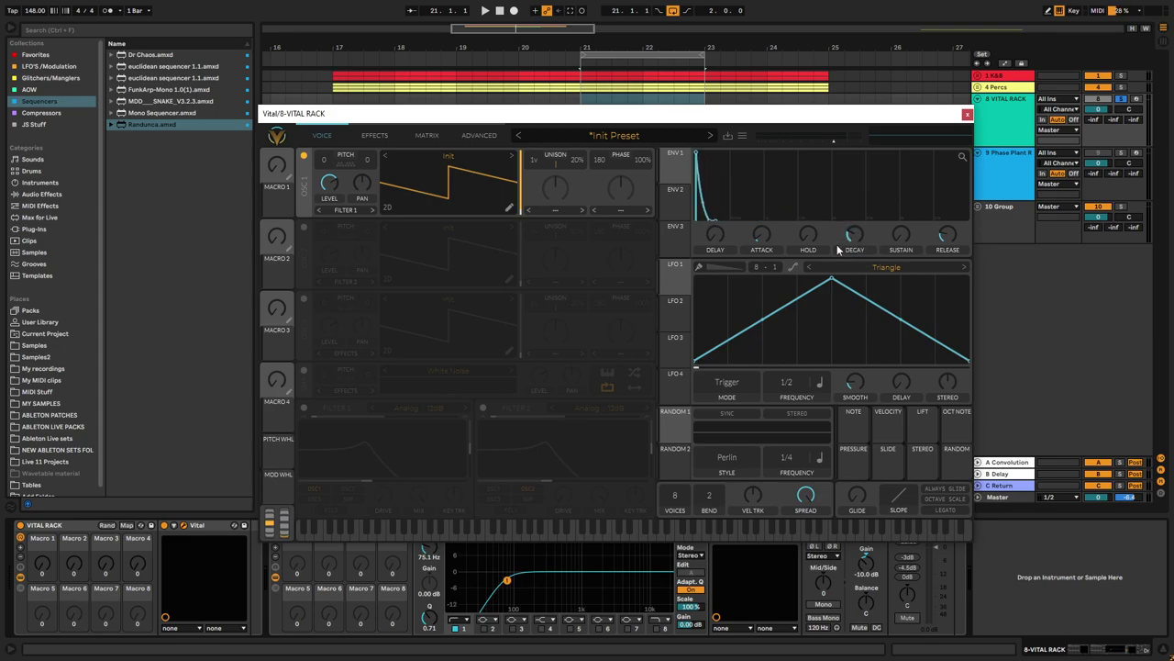
- Enable Chorus with 4 voices and adjusted spread, and turn on Reverb
click(383, 133)
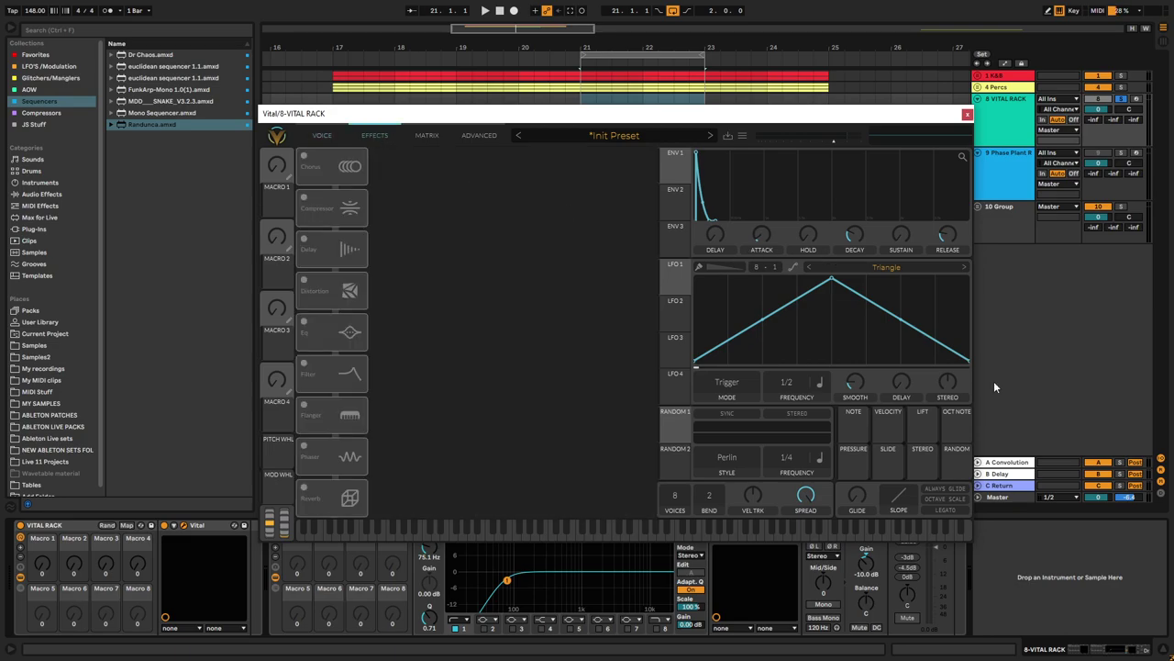
click(303, 155)
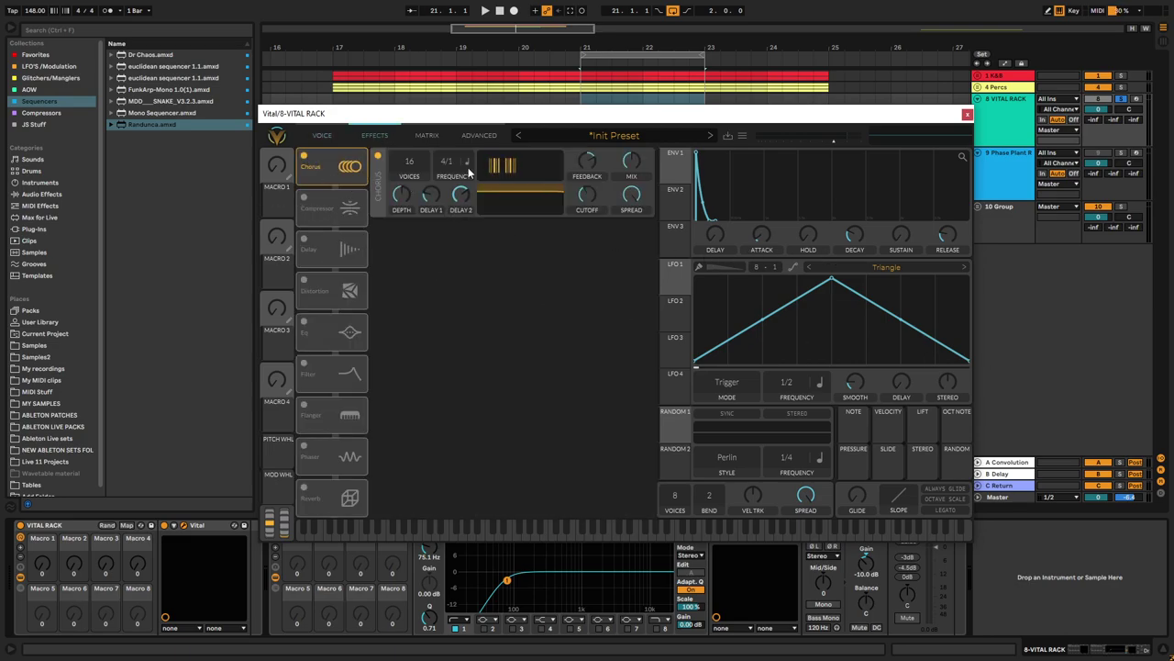
drag(409, 163, 484, 337)
drag(632, 194, 623, 268)
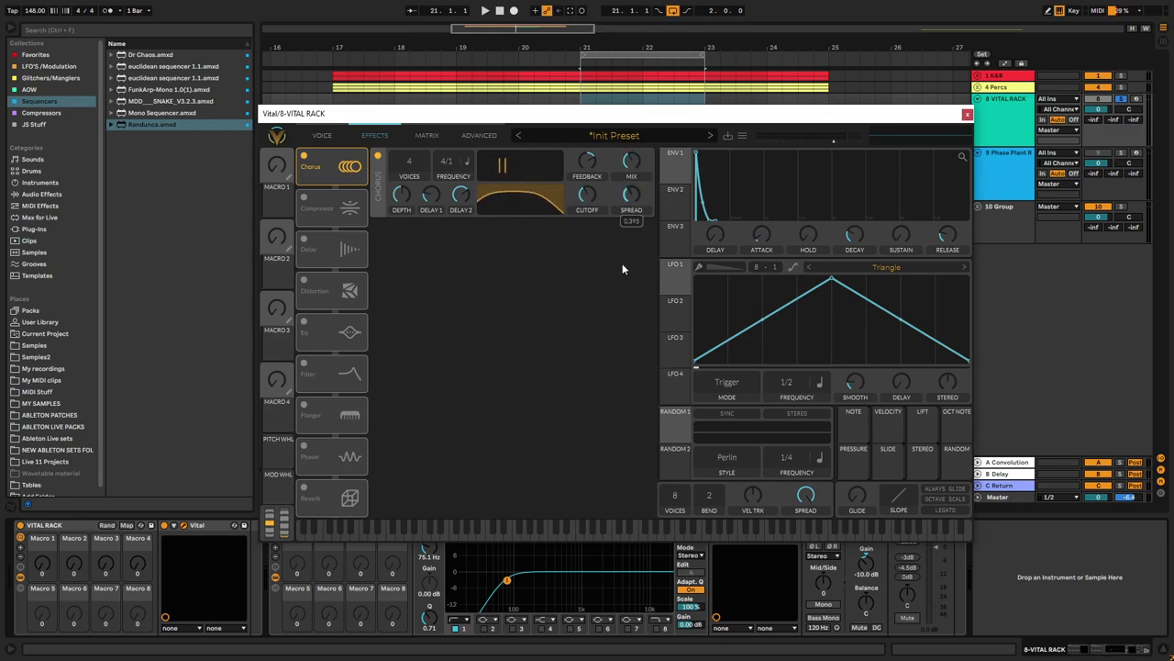
click(308, 241)
click(323, 246)
click(304, 487)
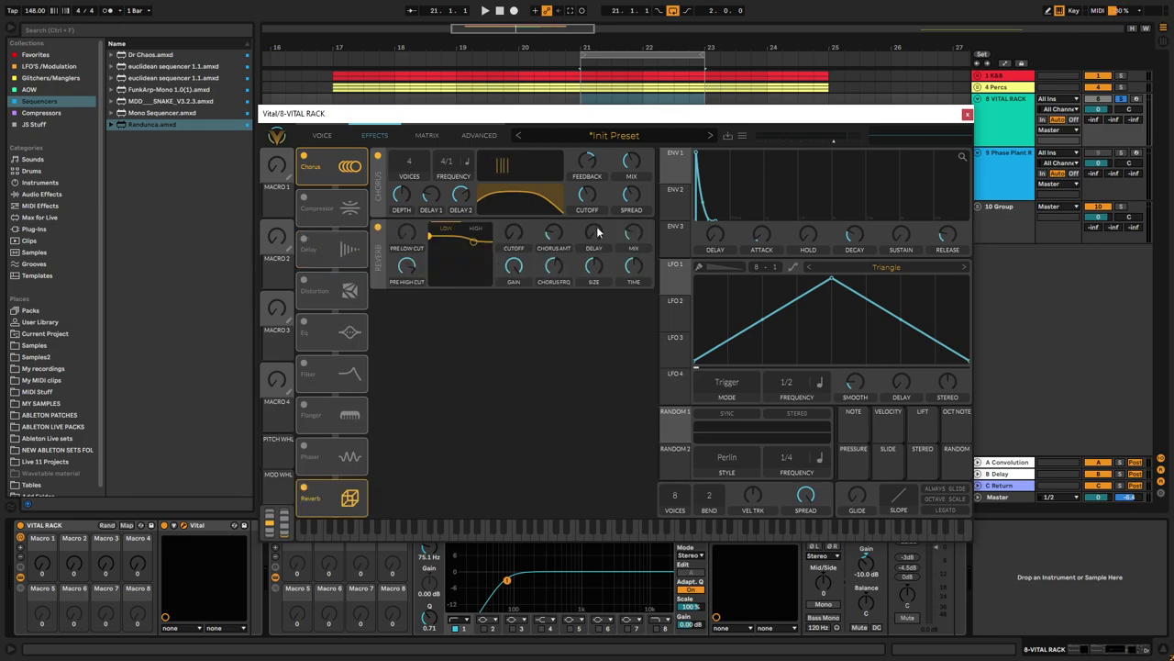
mouse_move(633, 240)
- Set Vital's unison to 5 voices at 8%
click(340, 139)
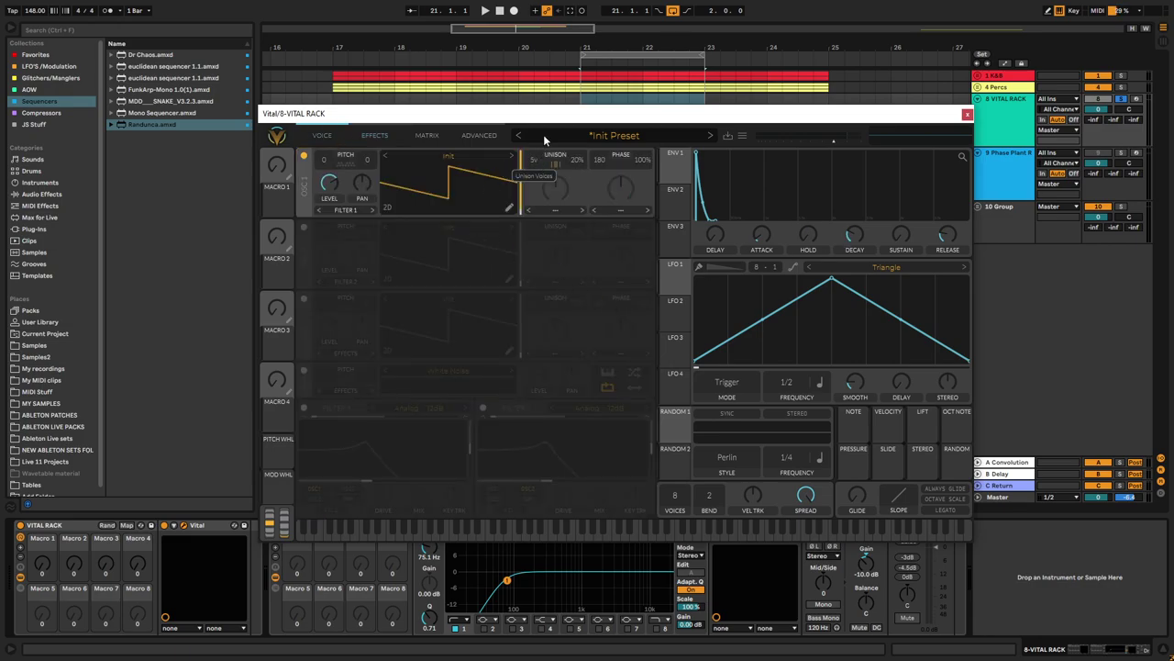
drag(544, 149, 548, 145)
drag(581, 192, 581, 185)
- Close Vital, delete the VITAL RACK track, and restore it with undo
click(1014, 116)
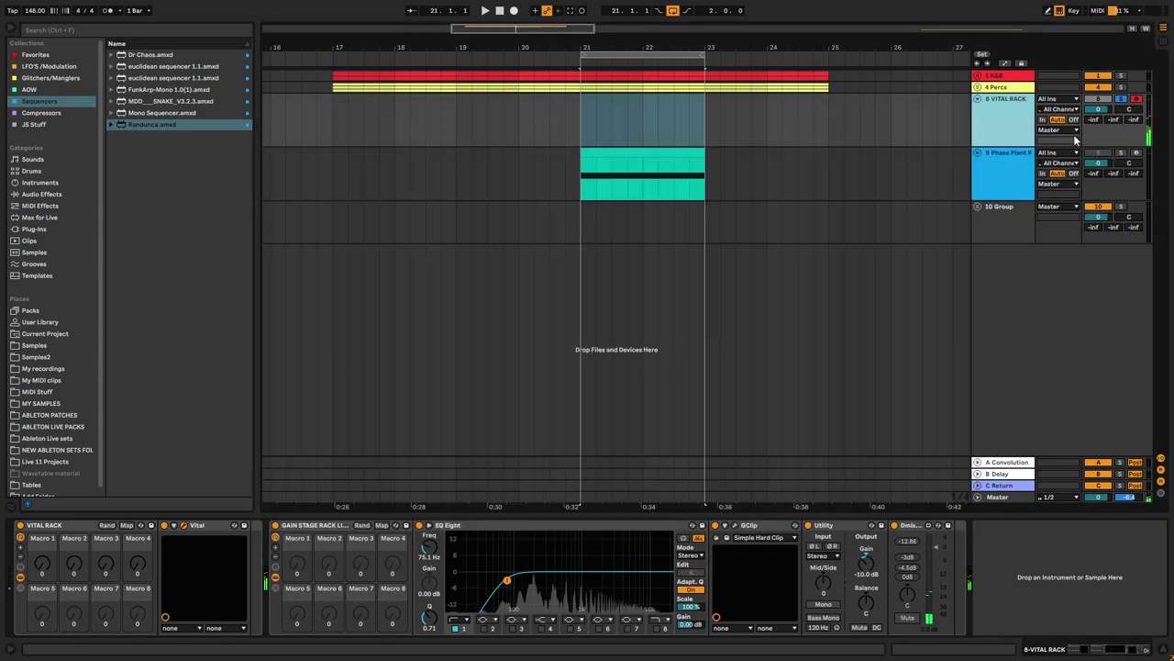
key(Delete)
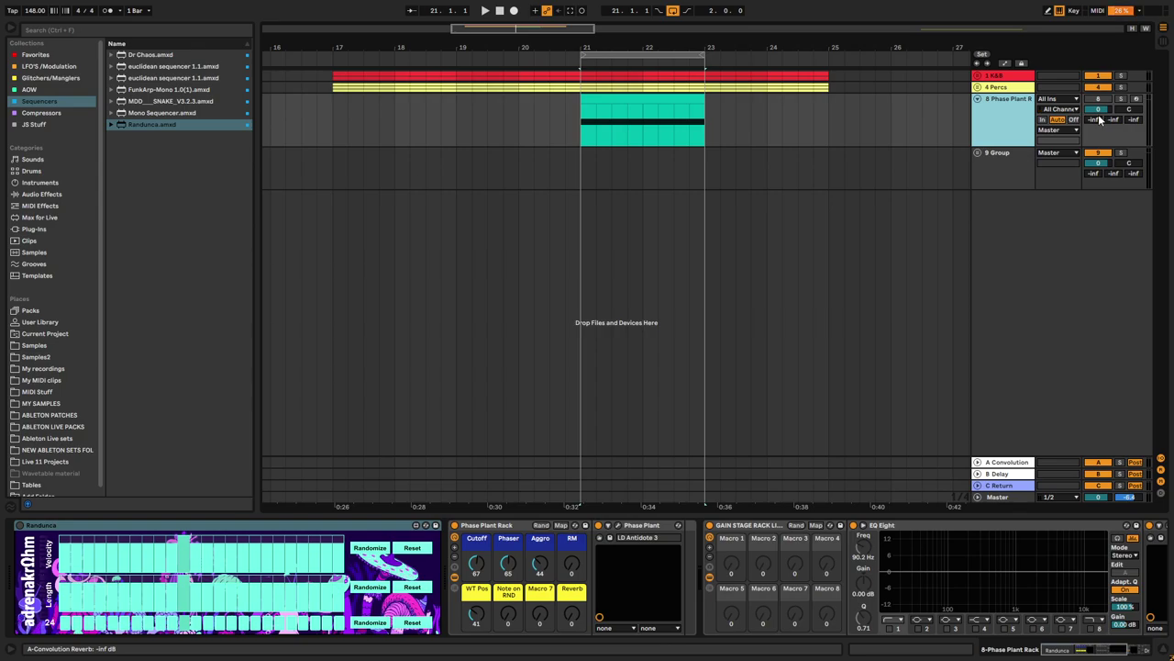
key(ctrl+z)
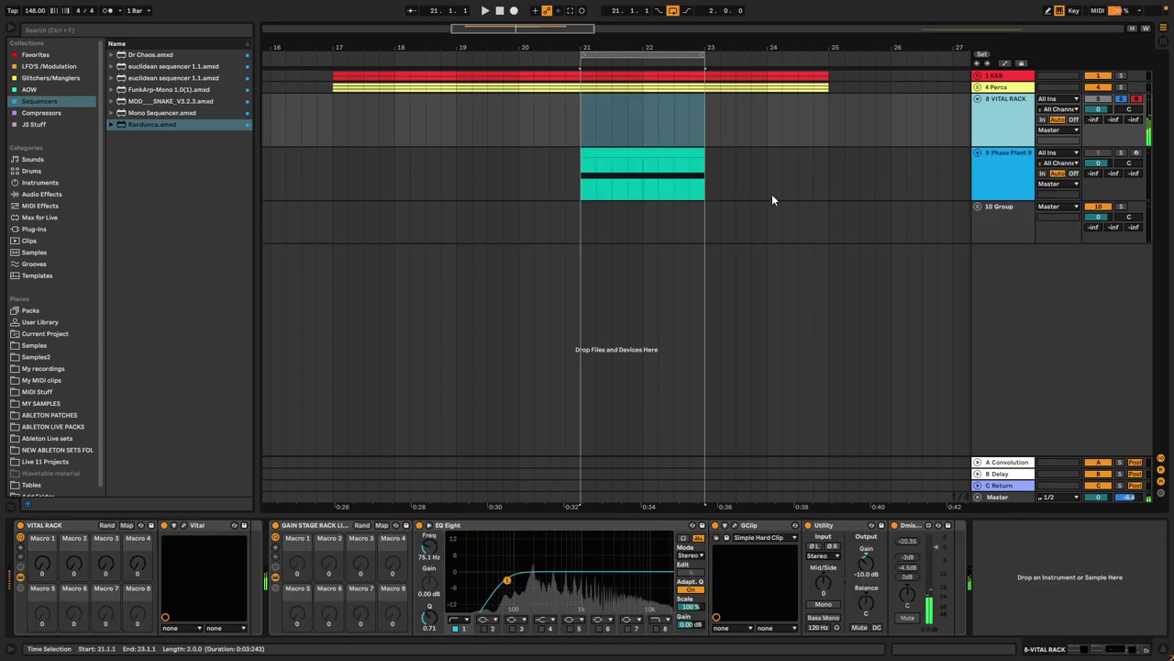
- Reselect bars 21–23 on VITAL RACK and reopen the Vital plugin window
click(628, 121)
drag(700, 133, 582, 131)
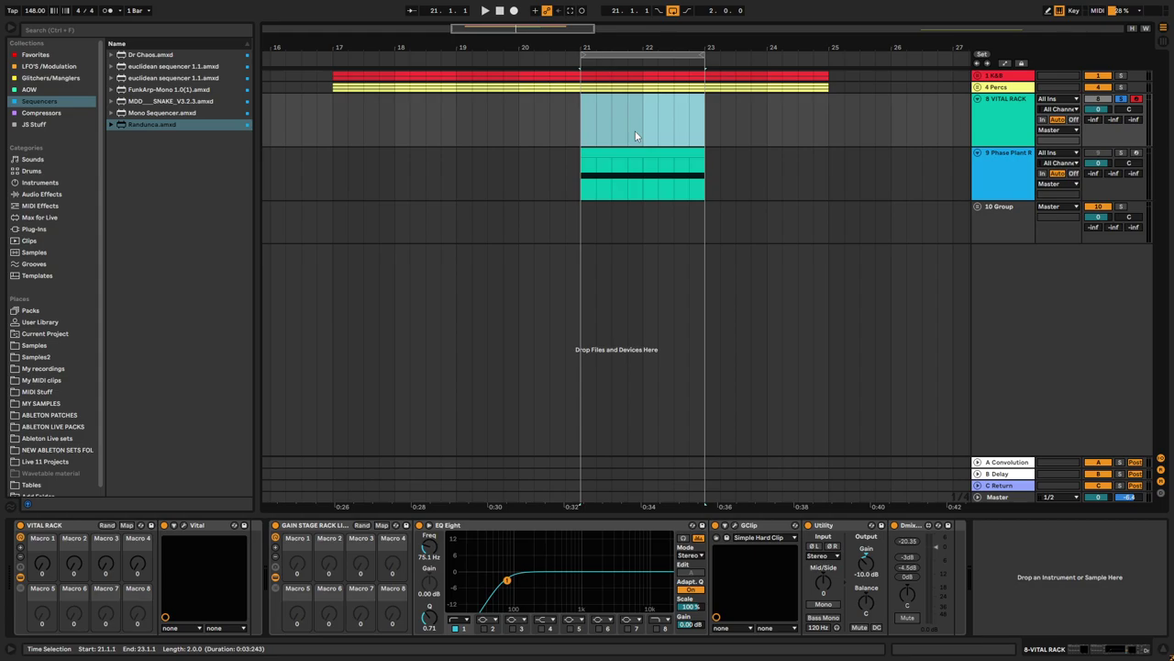
click(185, 525)
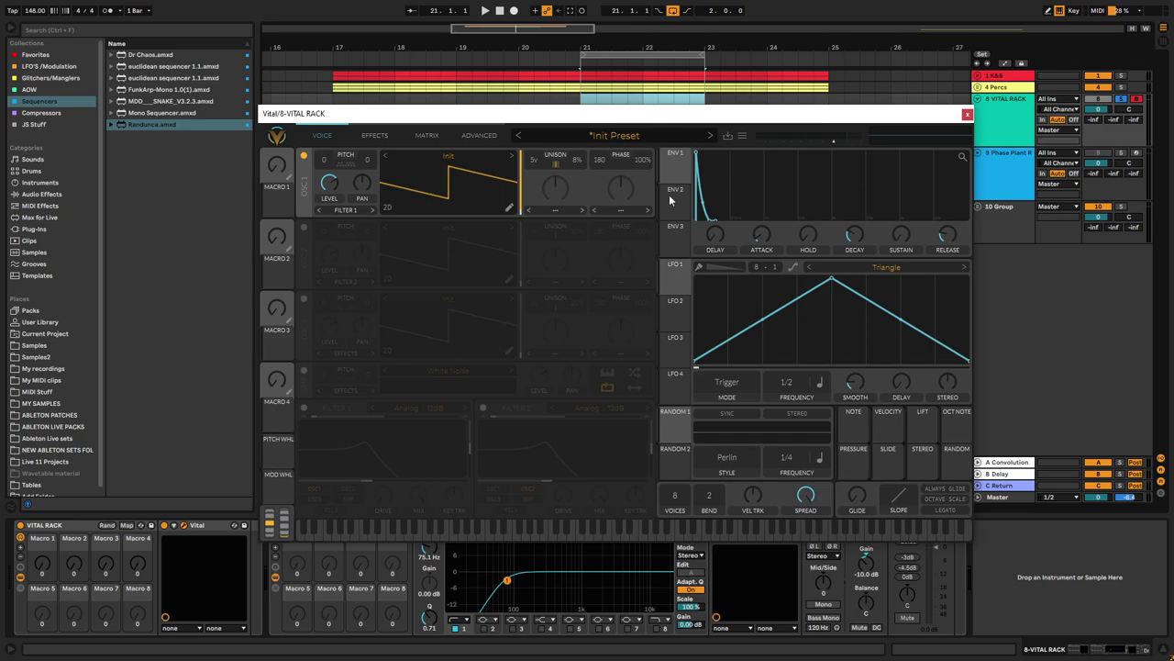
- Curve LFO 1's falling triangle slope downward, then close the Vital window
drag(686, 117, 674, 160)
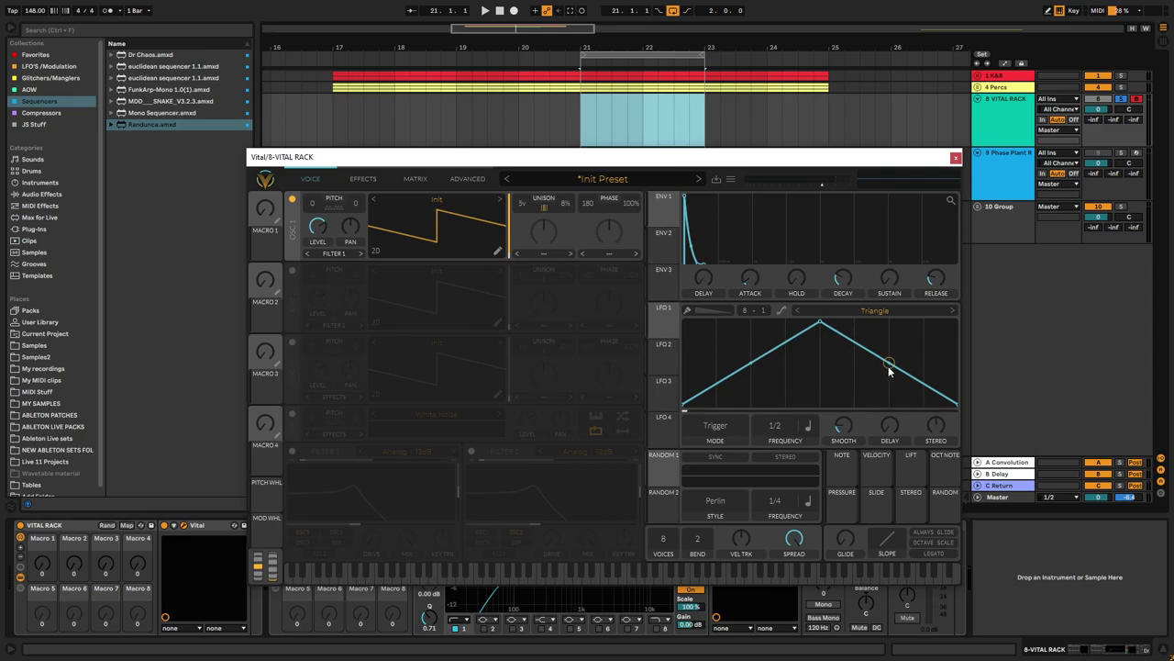
drag(888, 367, 888, 374)
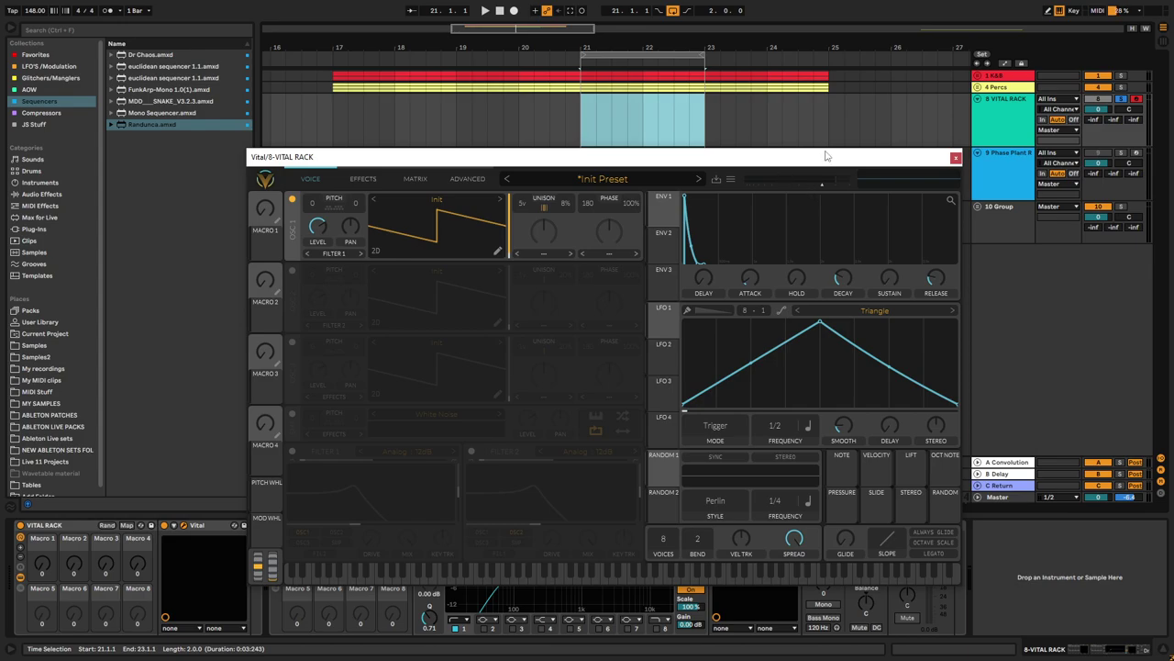
drag(822, 161, 810, 157)
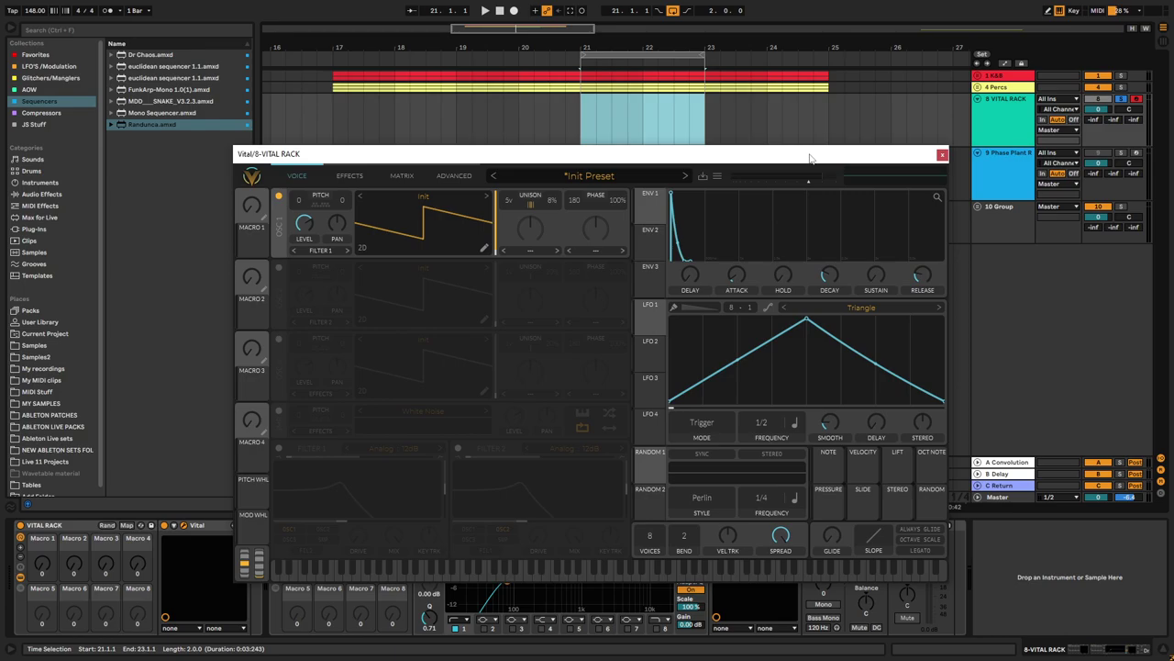
click(942, 155)
- Reselect bars 21–23 on VITAL RACK and insert an empty MIDI clip there
click(595, 137)
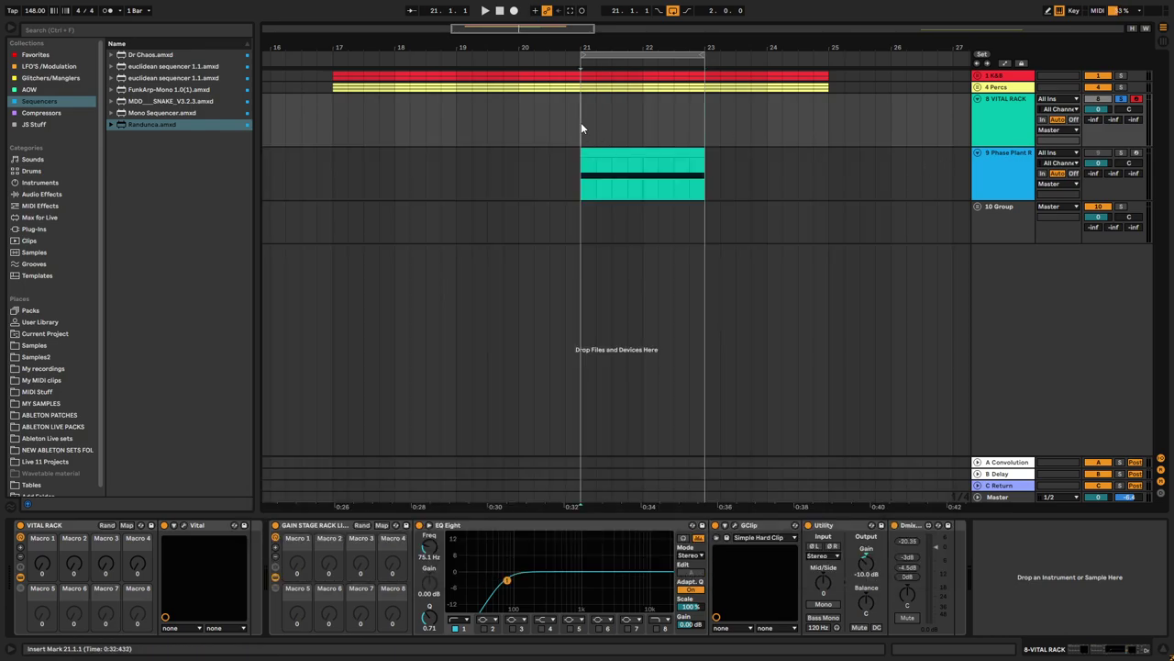
drag(581, 123, 708, 138)
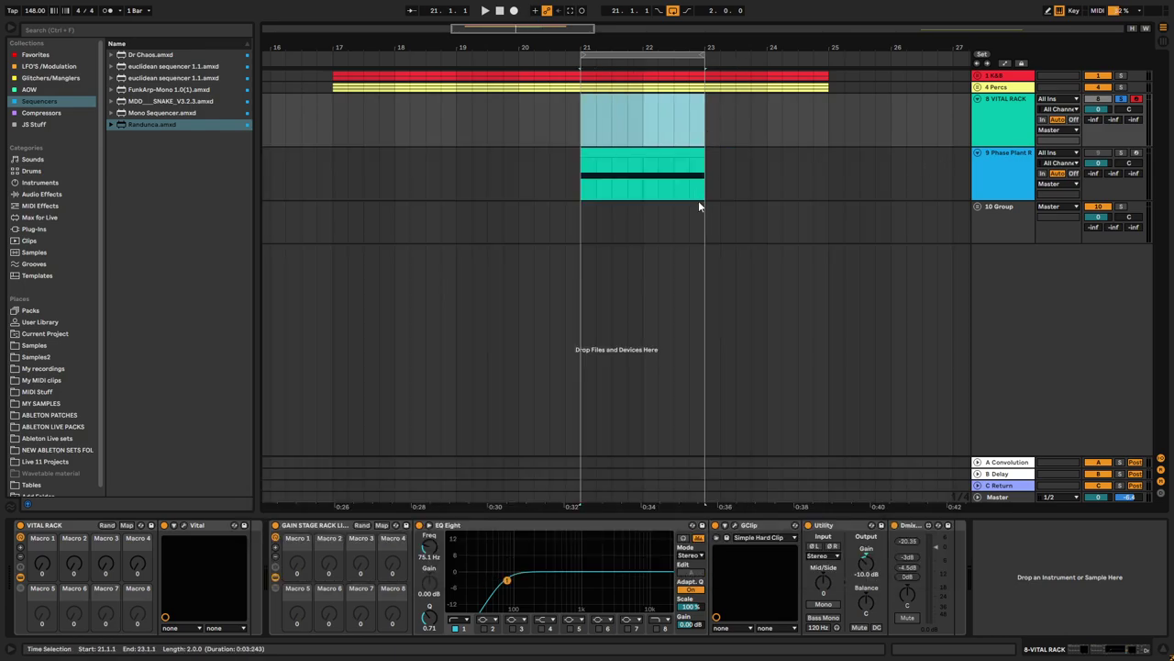
key(ctrl+m)
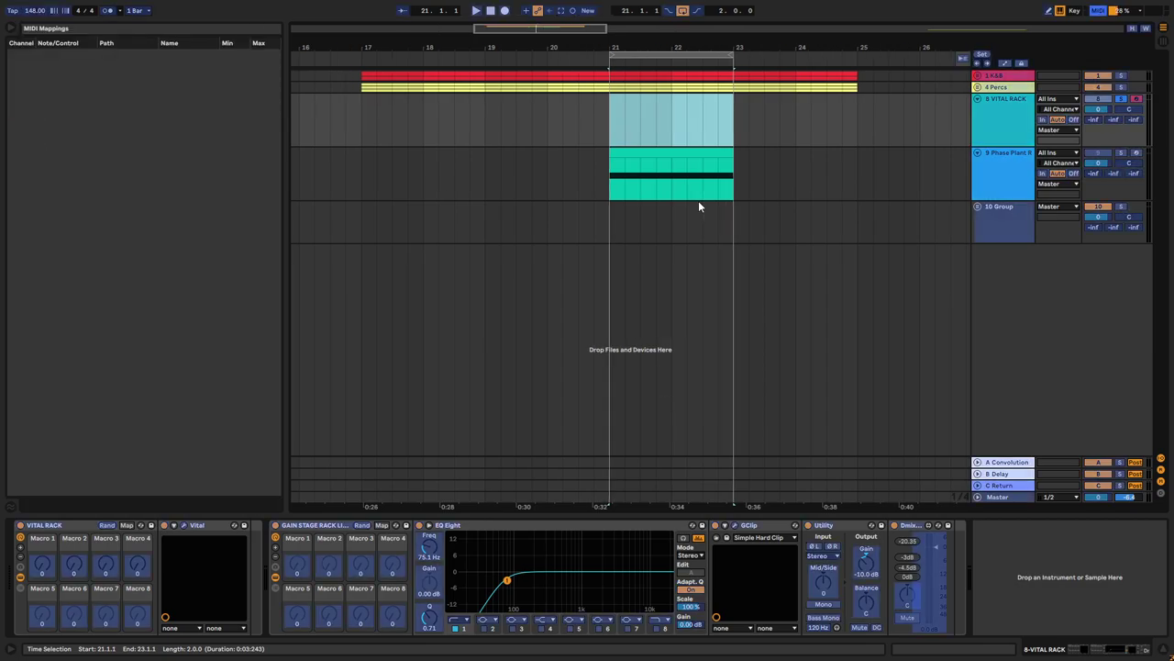
key(ctrl+m)
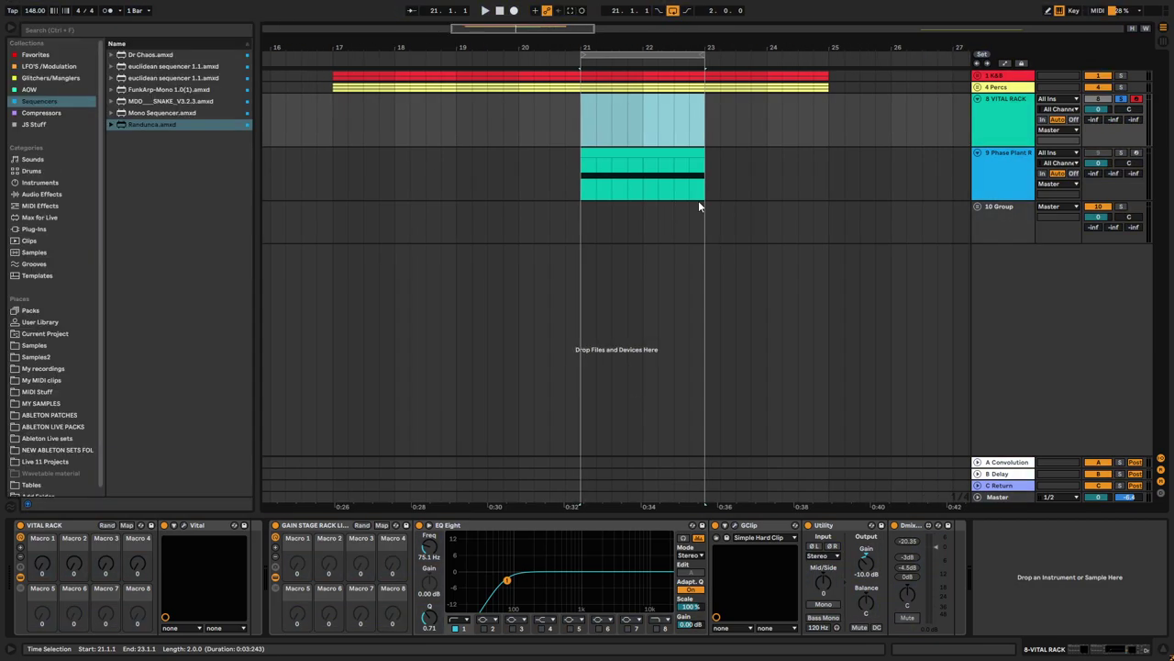
key(ctrl+shift+m)
- Enlarge the note editor and check the scale list, keeping C Phrygian Dominant
click(589, 481)
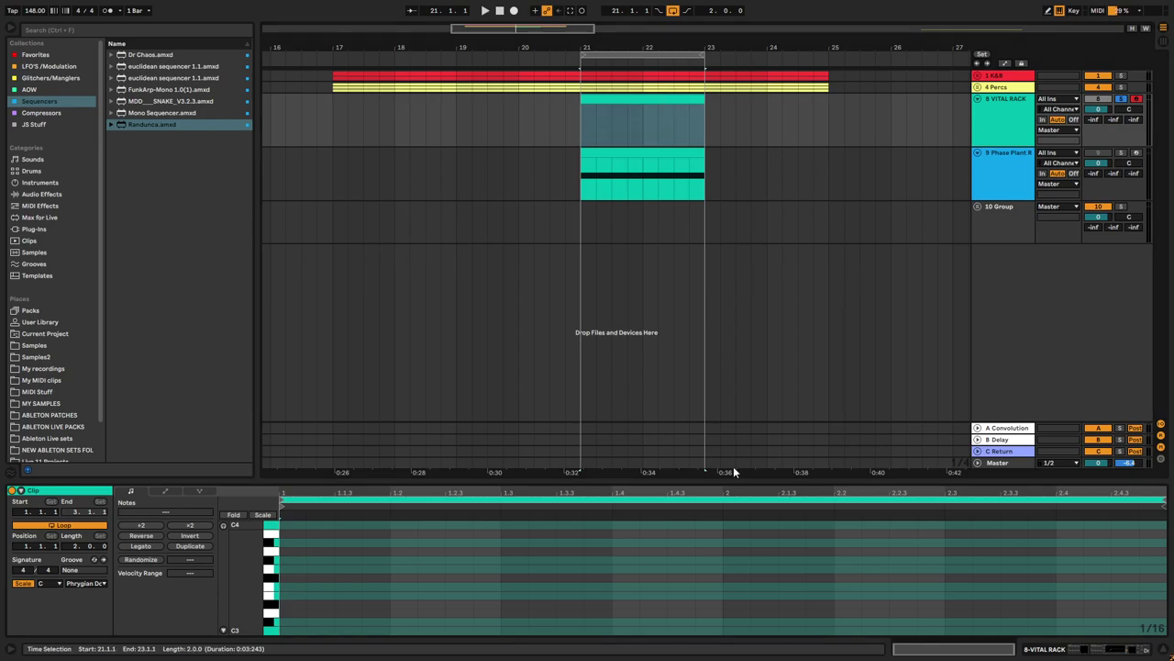
drag(589, 481, 589, 277)
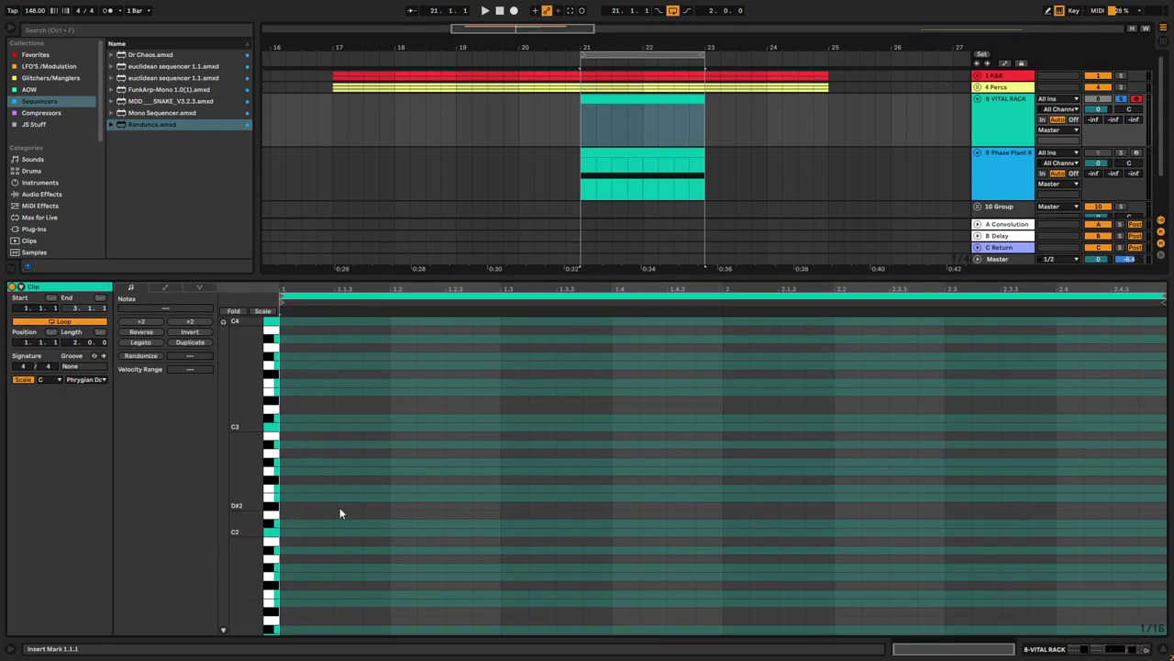
scroll(335, 494, down, 2)
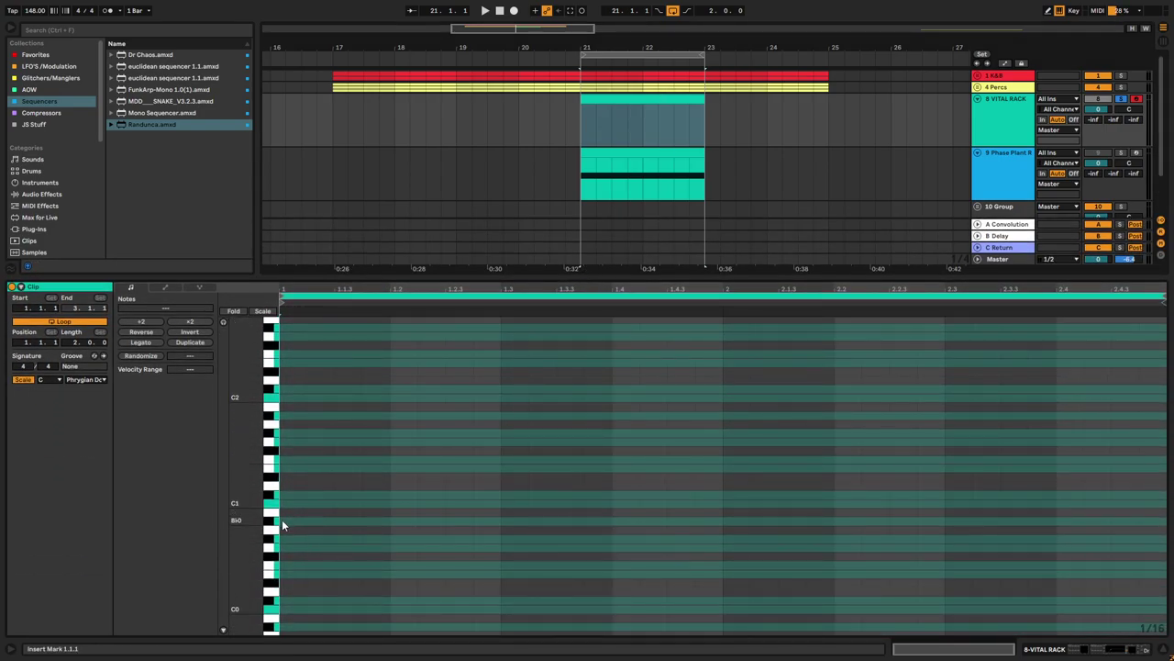
click(82, 379)
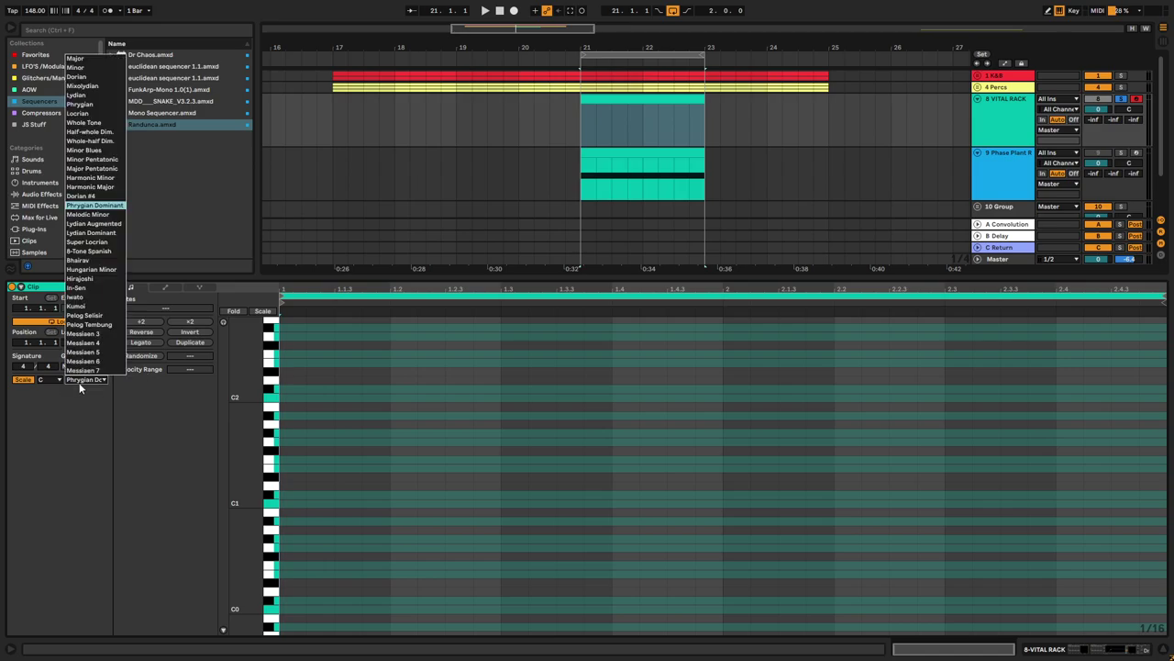
click(181, 502)
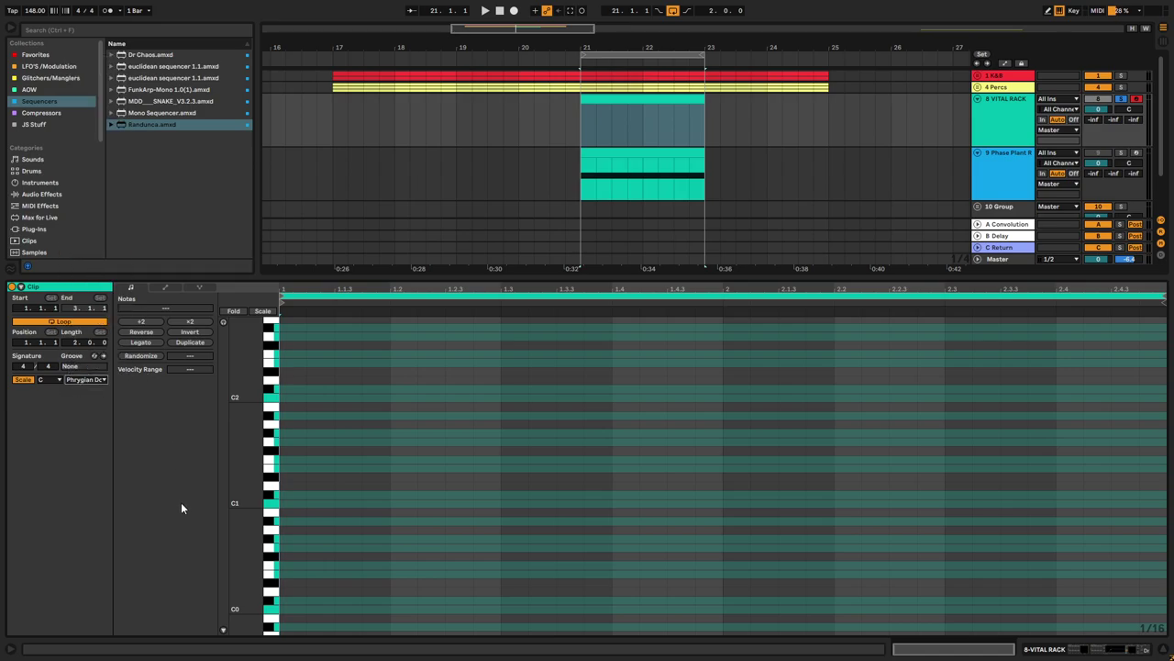
- Draw bar 1 C1 sixteenths at 1.1.1, 1.1.4, 1.2.2, 1.2.4, 1.3.3, 1.4.2 and 1.4.4
double_click(292, 503)
click(341, 506)
key(space)
double_click(341, 504)
drag(343, 506, 387, 503)
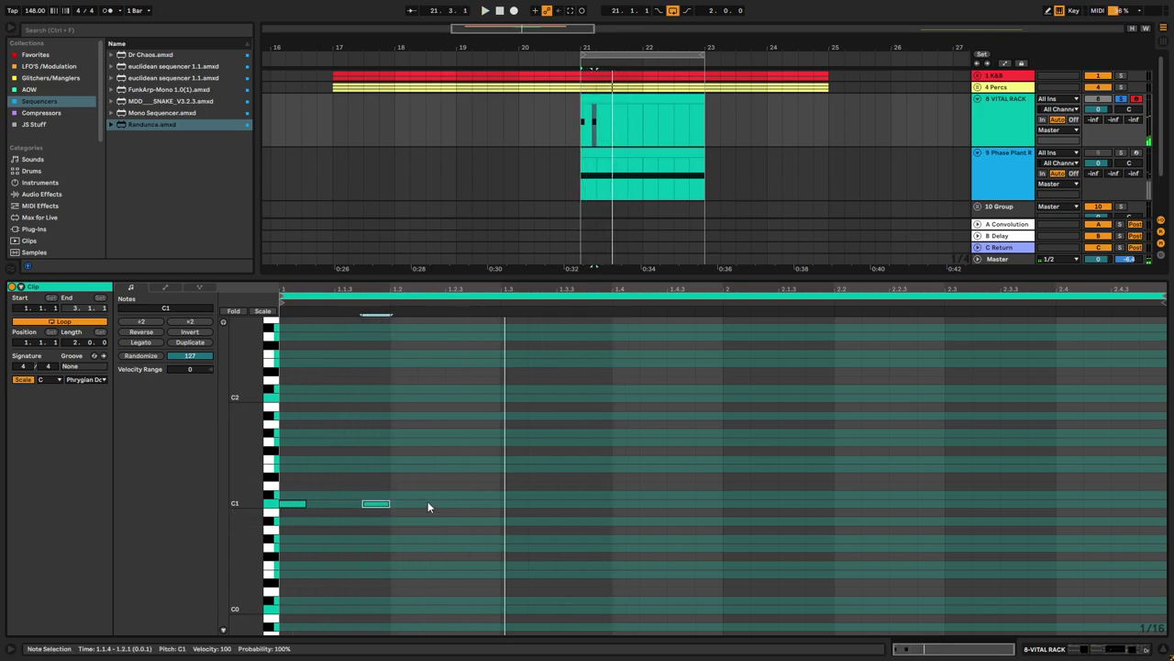
double_click(428, 504)
double_click(488, 505)
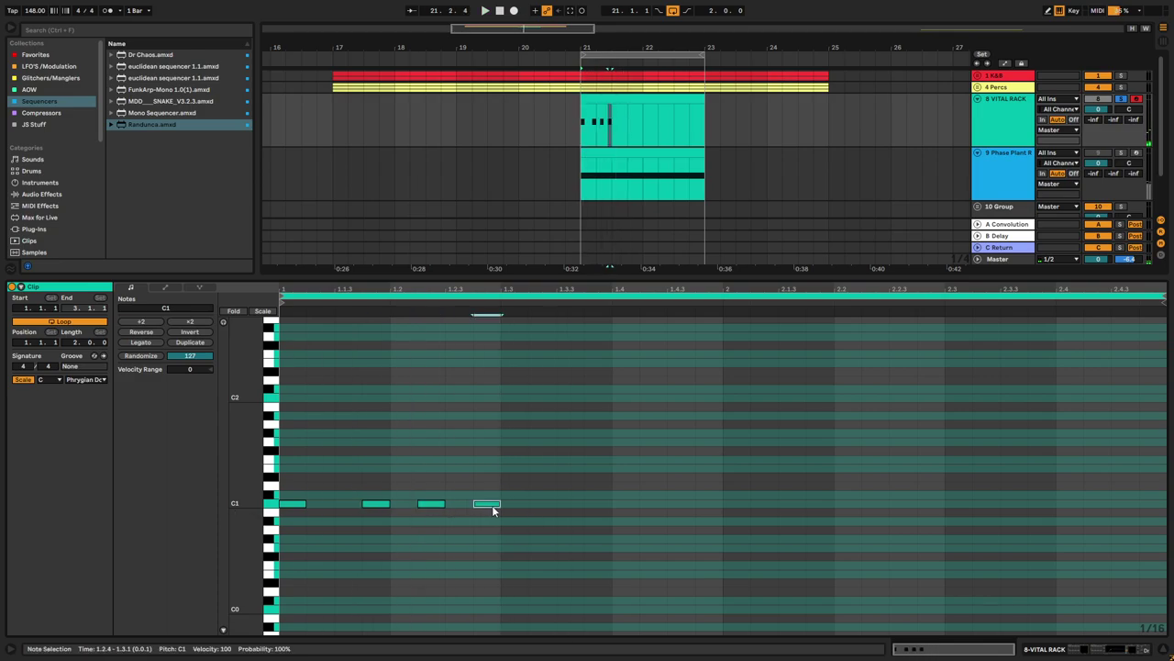
double_click(562, 502)
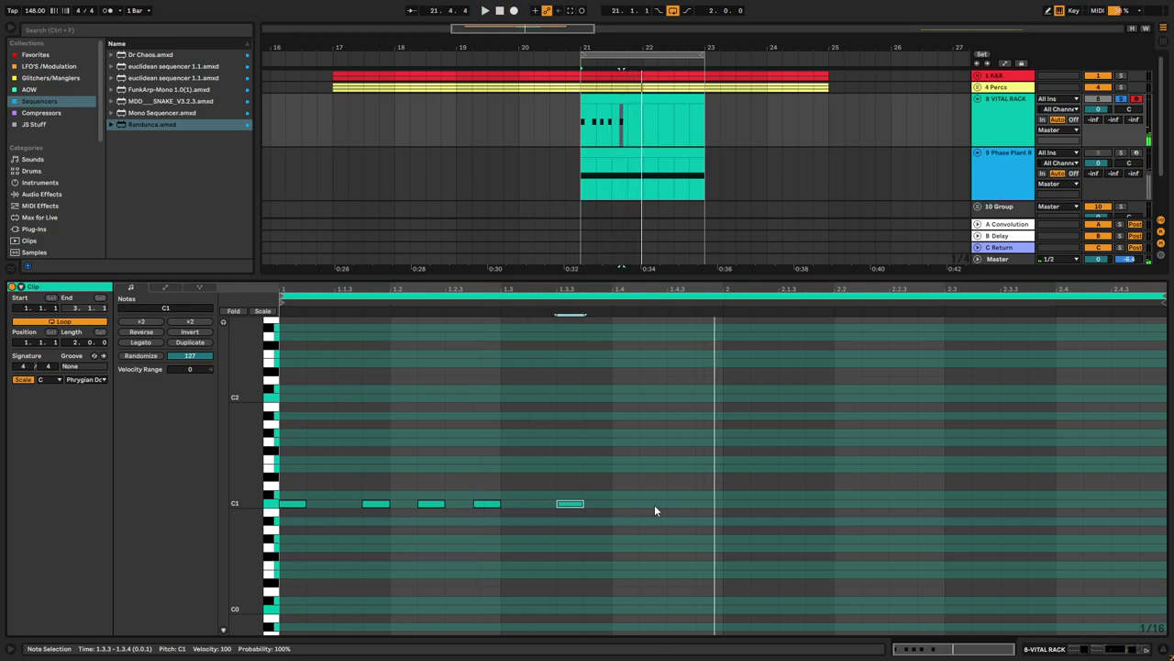
click(639, 504)
double_click(652, 503)
key(space)
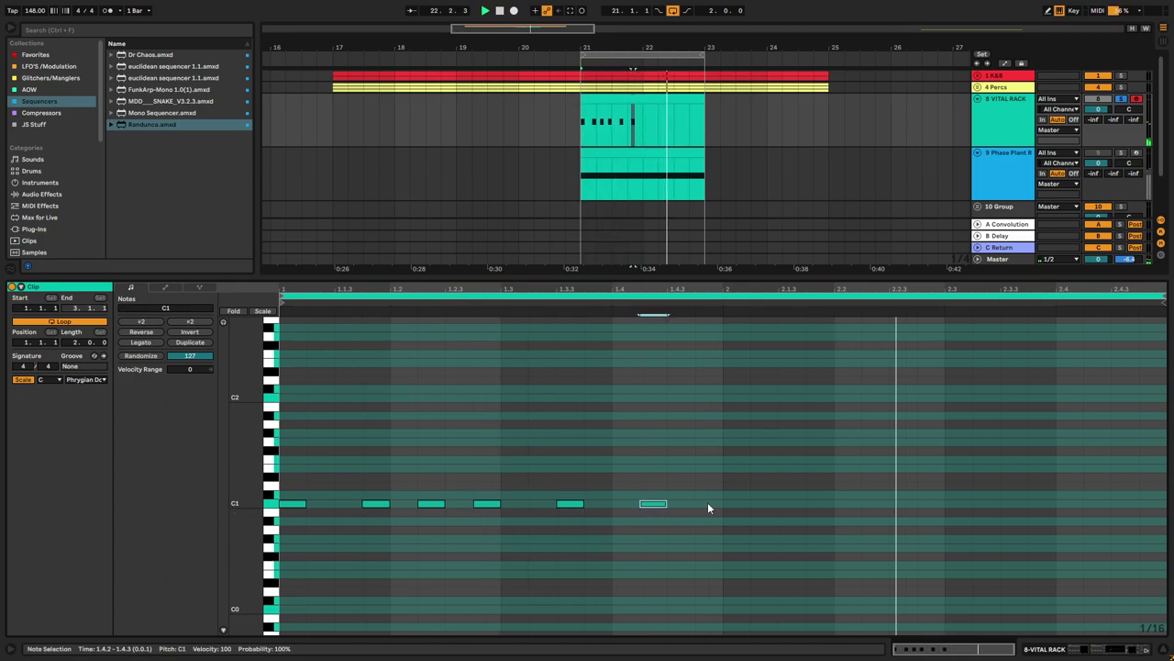
double_click(708, 502)
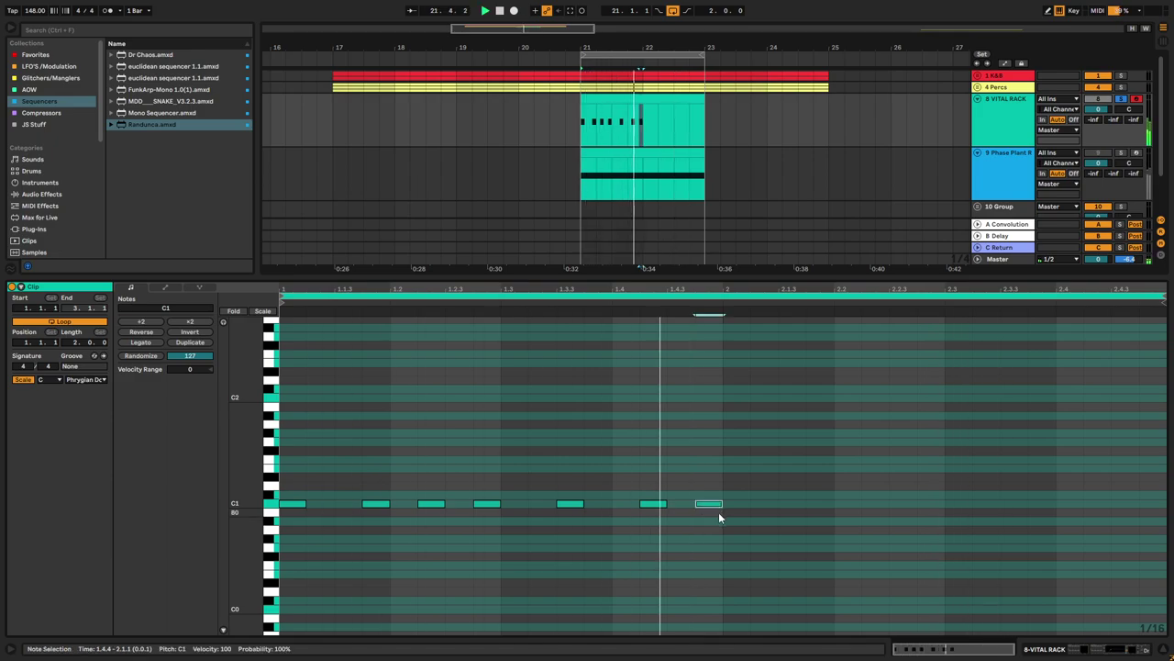
- Draw bar 2 C1 sixteenths at 2.1.1, 2.1.4, 2.2.2, 2.2.4, 2.3.3, 2.4.1, 2.4.2 and 2.4.3
double_click(766, 504)
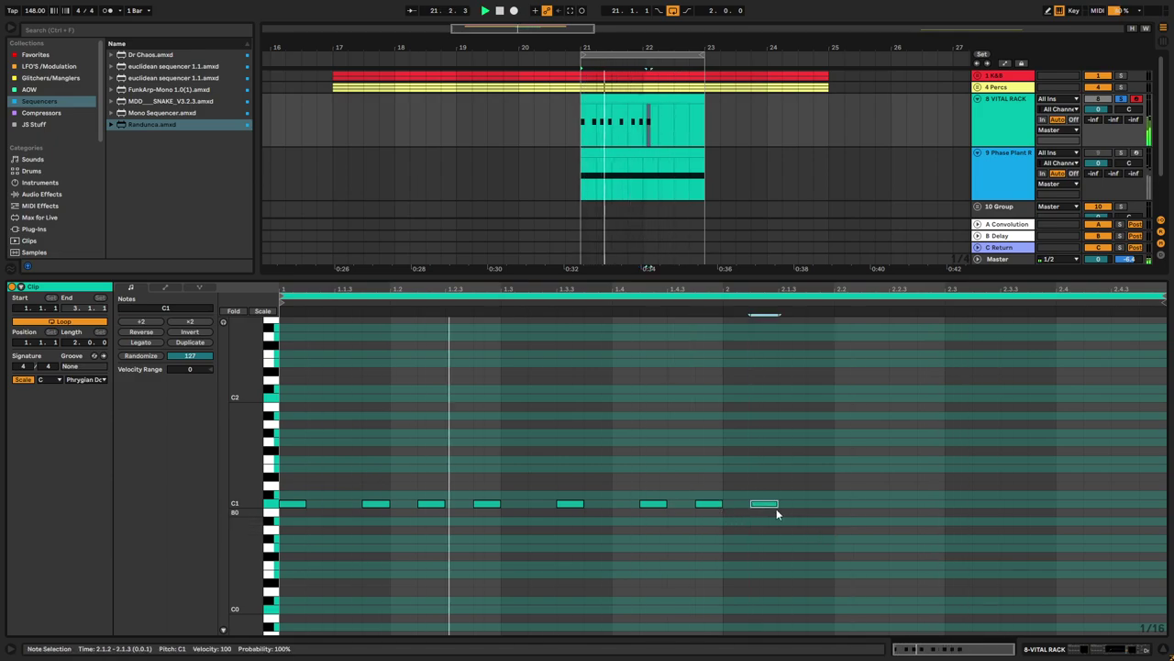
drag(771, 507, 743, 510)
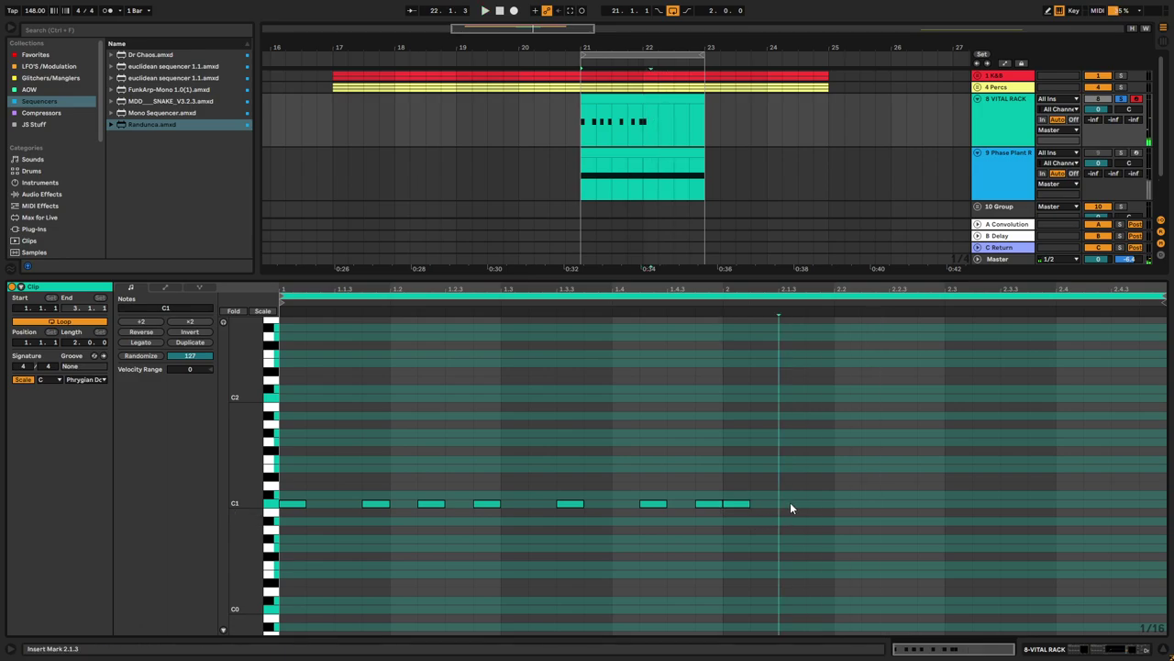
double_click(790, 502)
drag(794, 504, 822, 504)
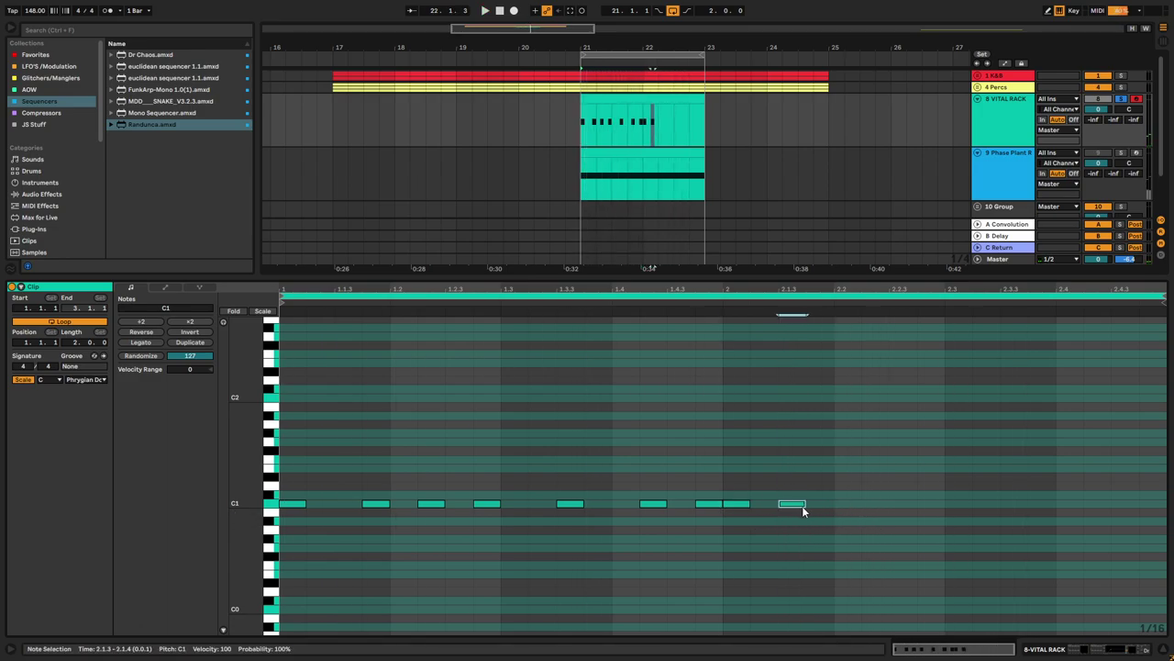
double_click(901, 503)
key(space)
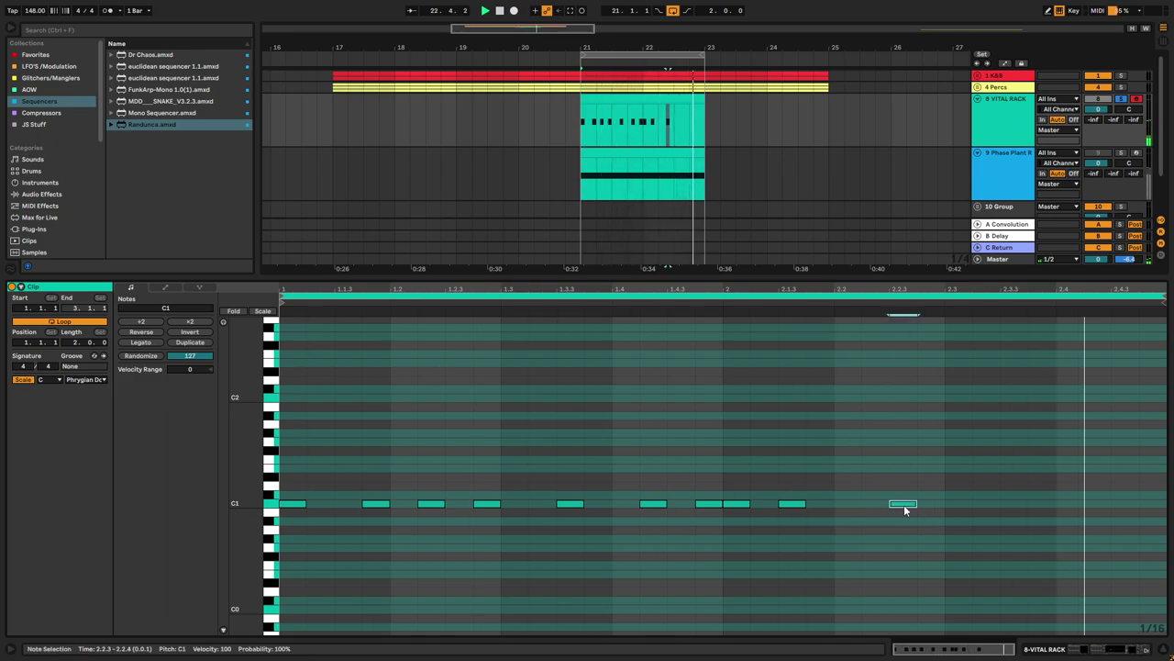
drag(901, 504, 873, 504)
double_click(932, 504)
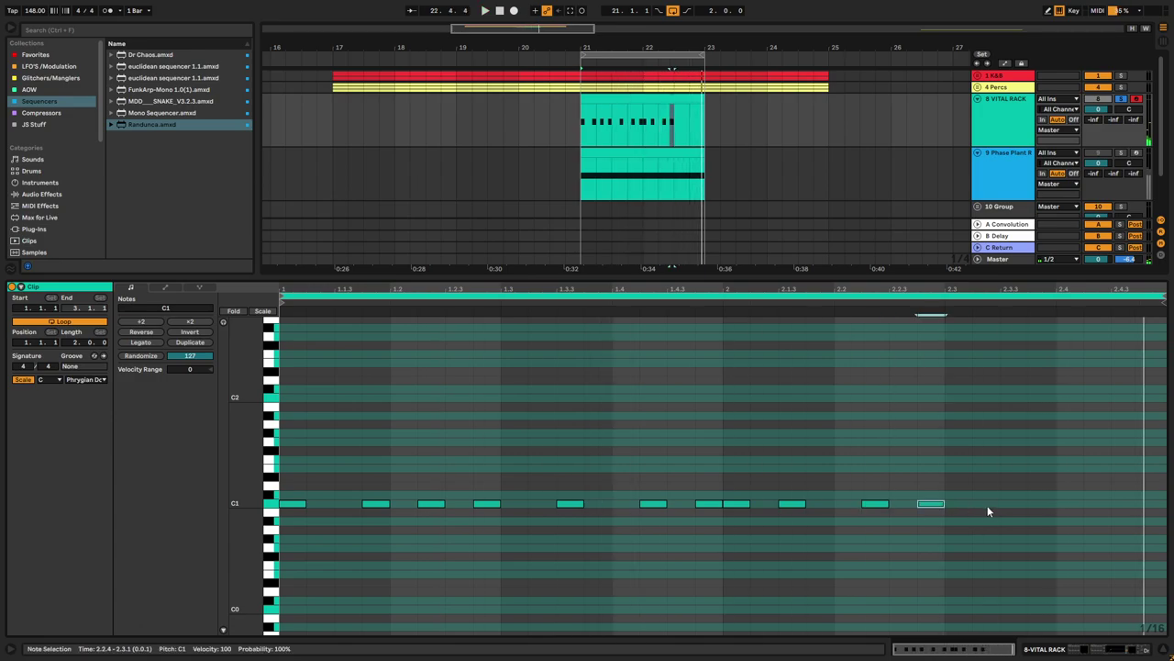
double_click(1012, 504)
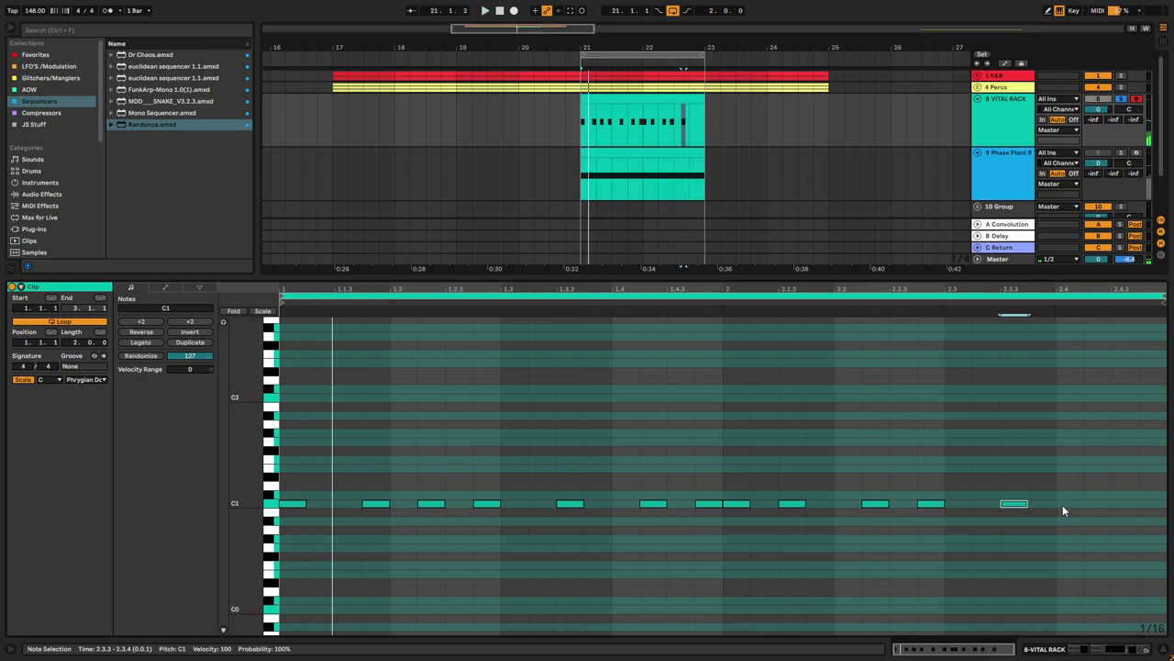
double_click(1072, 504)
double_click(1100, 504)
double_click(1125, 503)
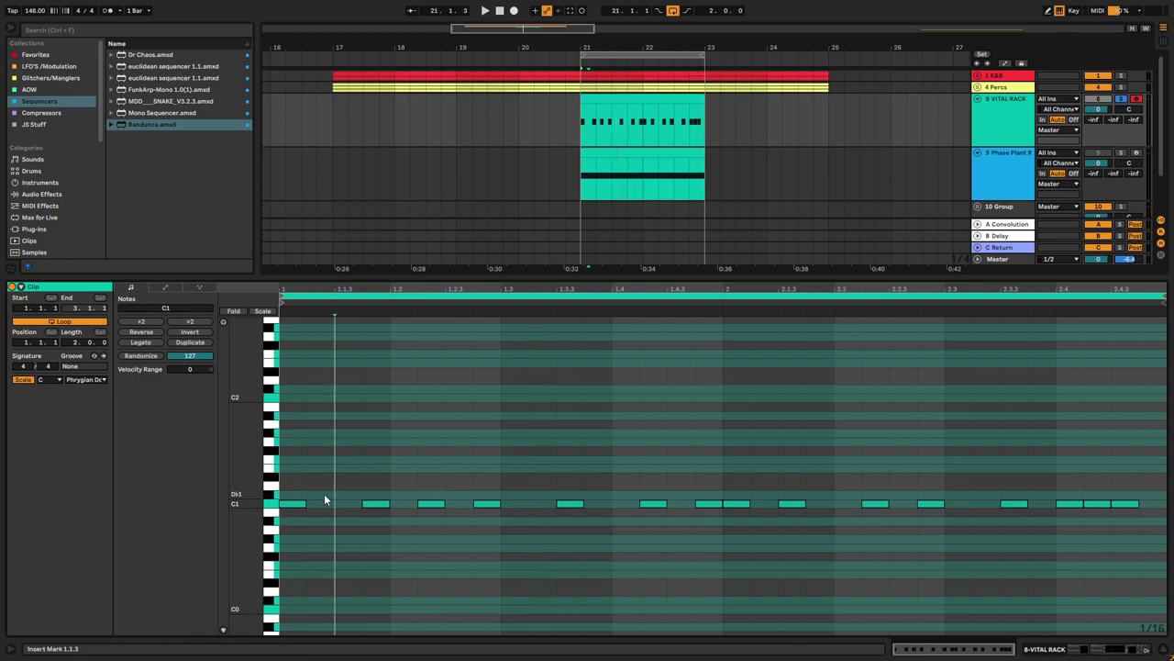
- Add melody notes D#2 at 1.1.2, Bb1 at 1.1.3 and C2 at 1.2.1
double_click(324, 494)
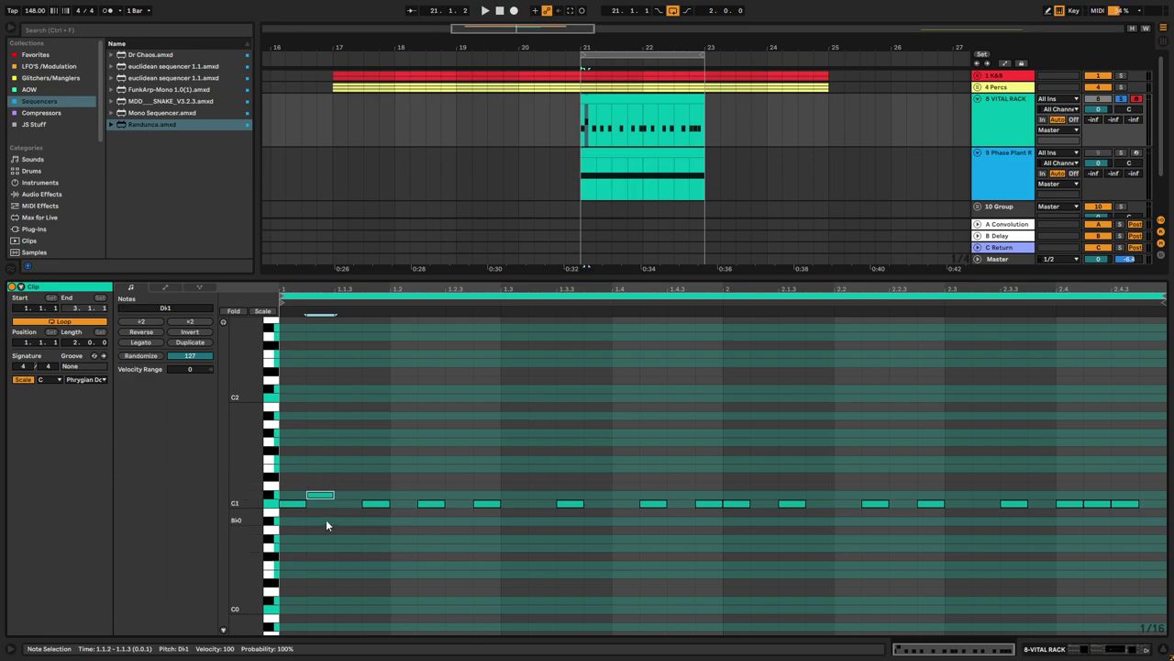
key(space)
key(space)
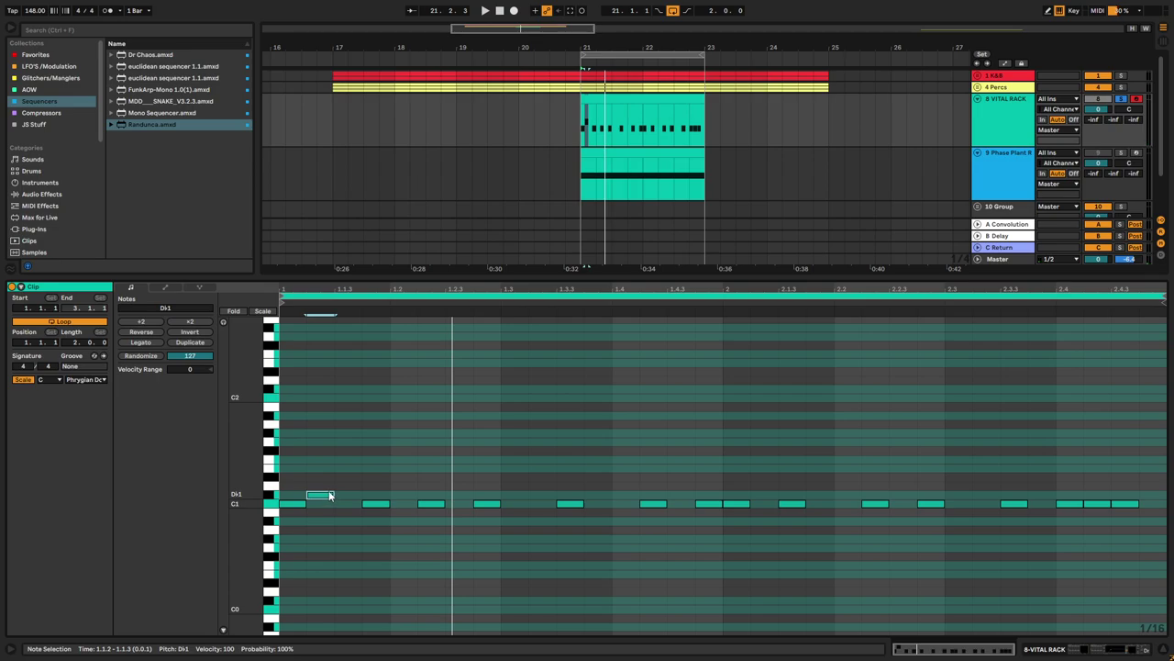
key(shift+Up)
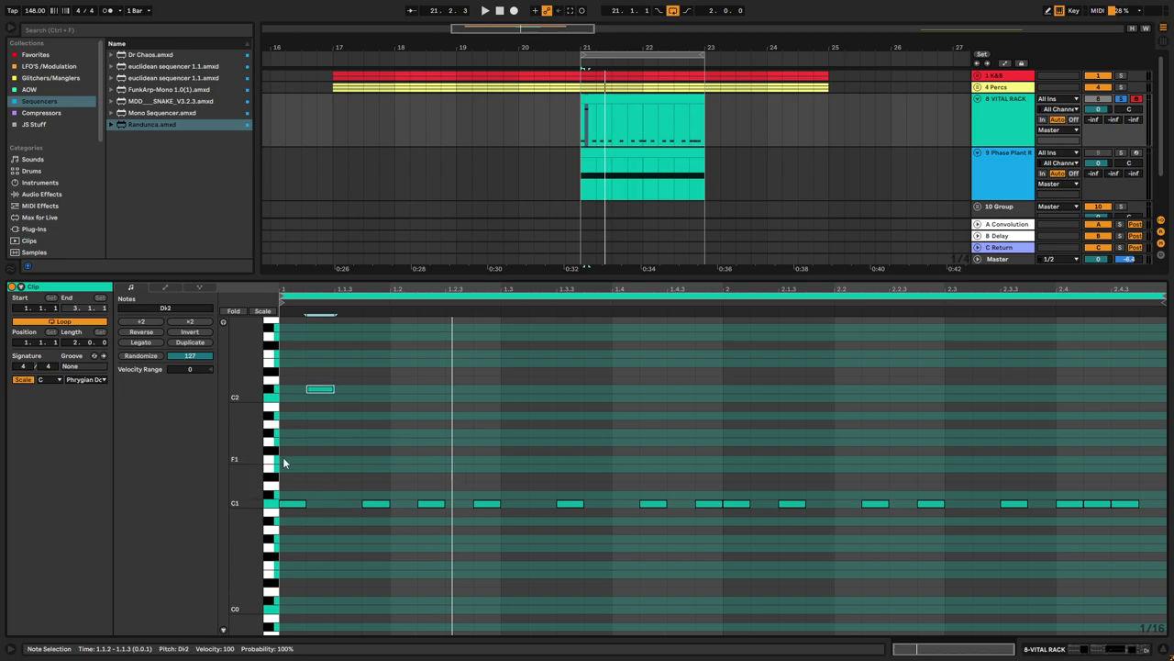
key(space)
key(space)
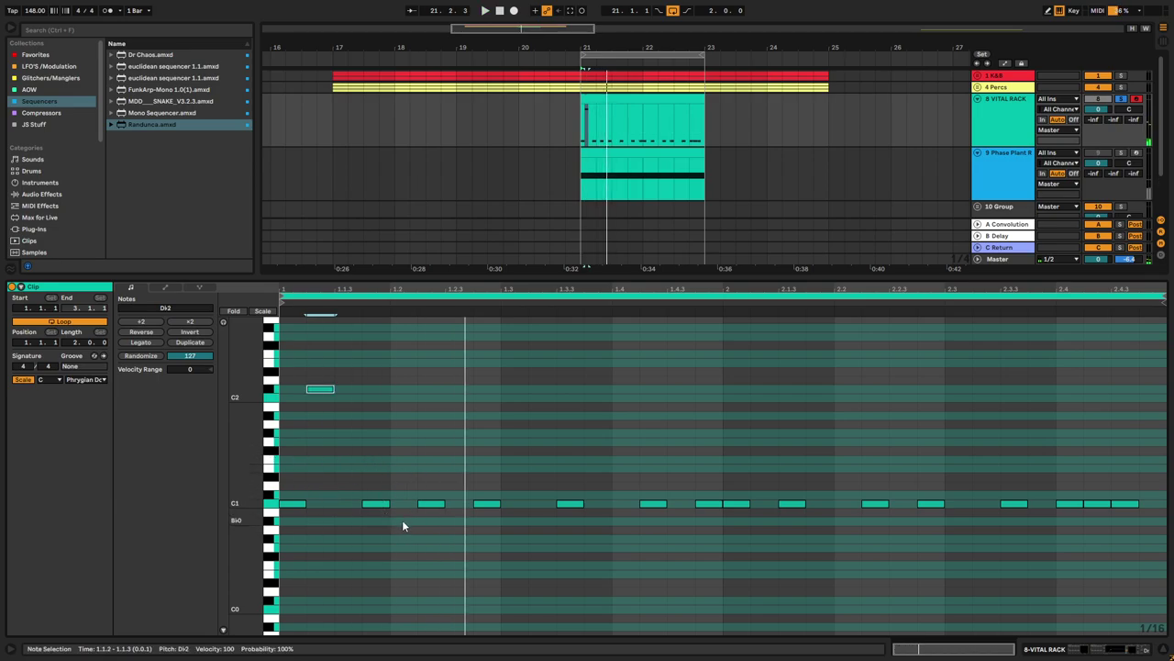
double_click(352, 520)
key(shift+Up)
key(space)
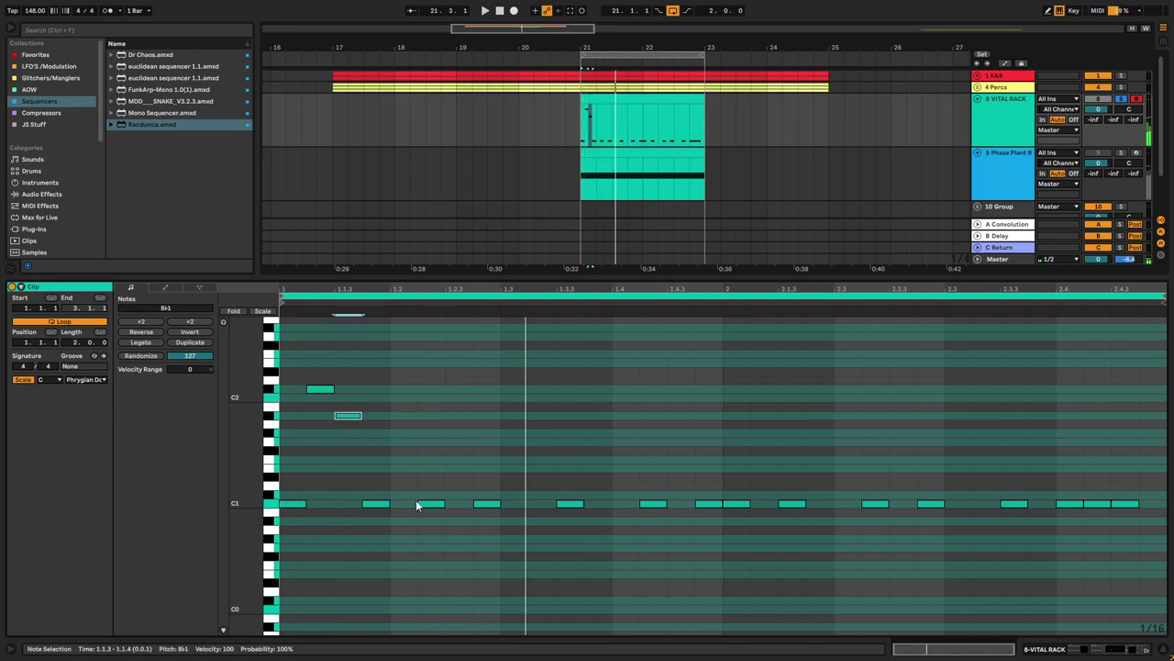
double_click(407, 397)
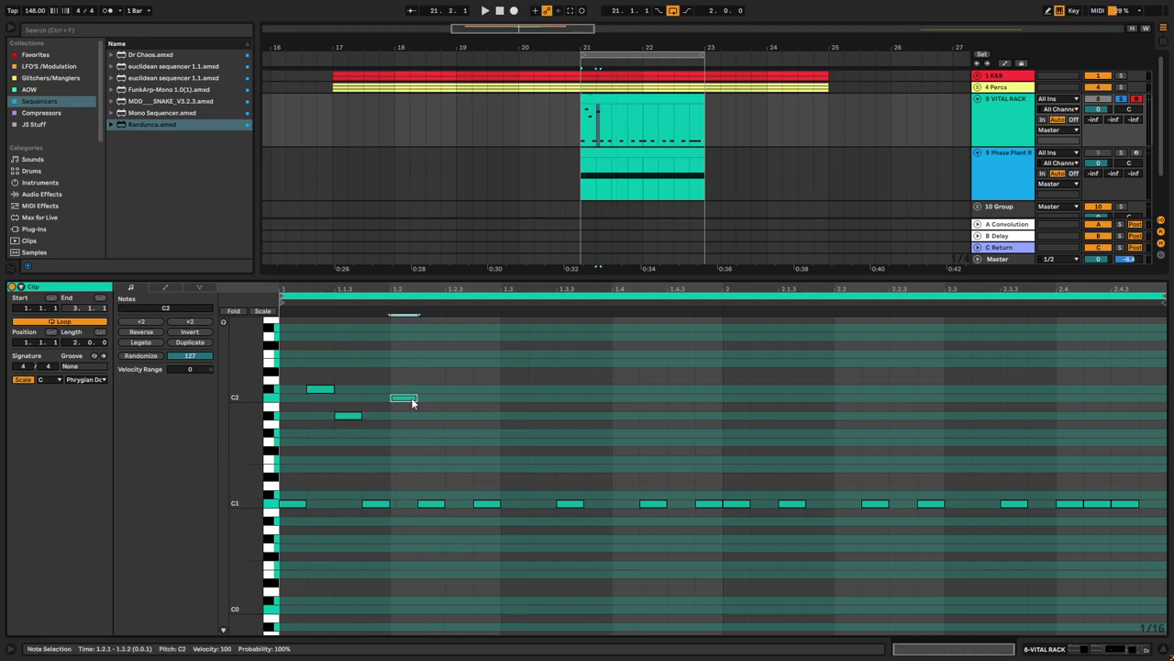
key(space)
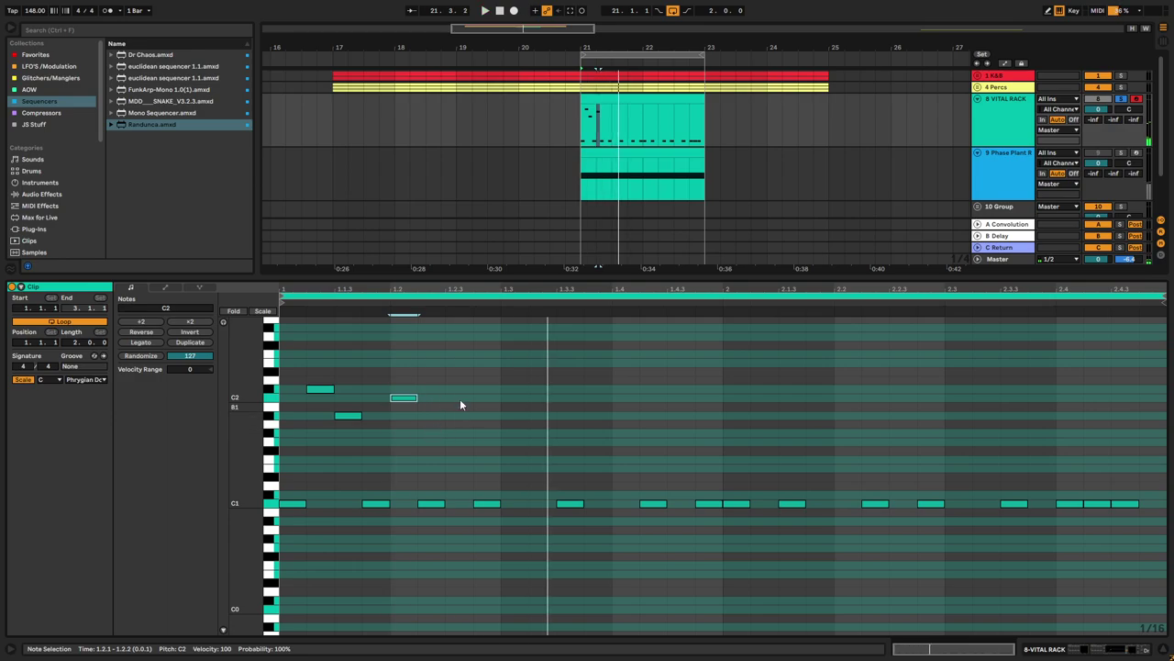
- Continue with D#2 at 1.2.3, Bb1 at 1.3.1, C2 at 1.3.2 and a note at 1.3.4
double_click(458, 388)
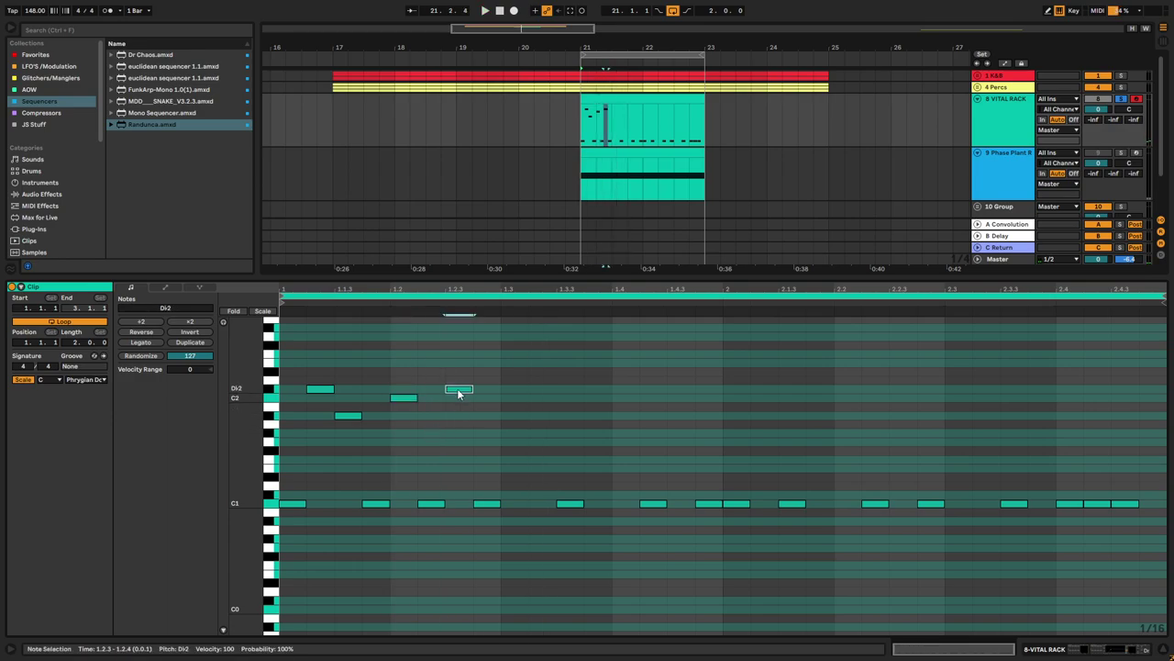
double_click(512, 416)
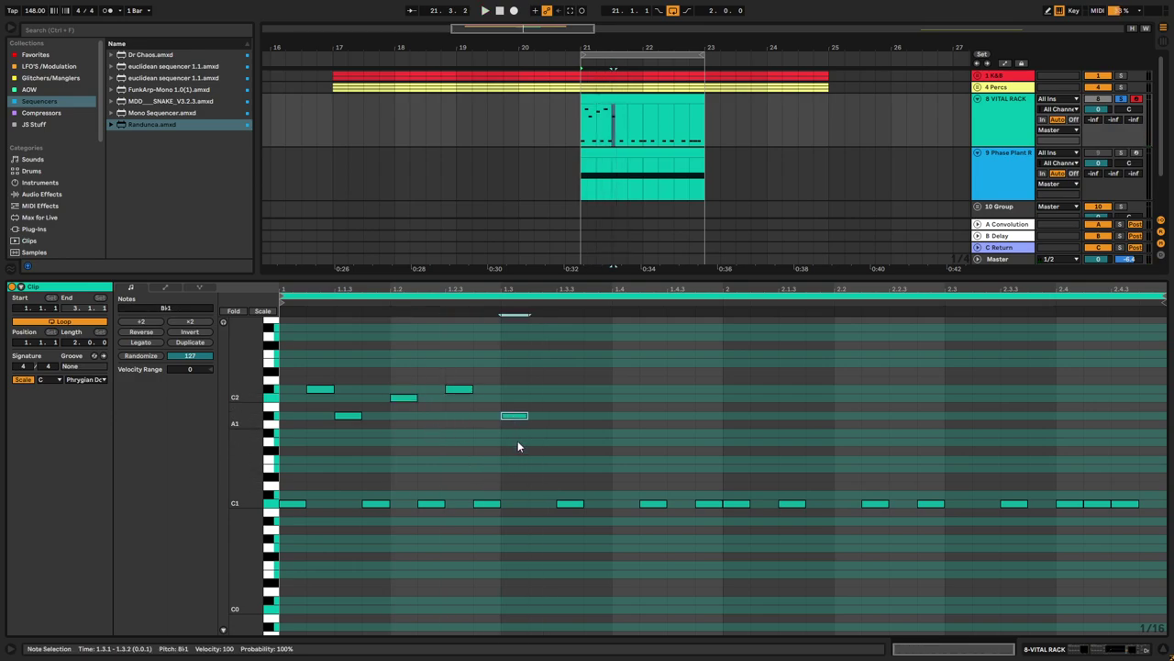
double_click(545, 391)
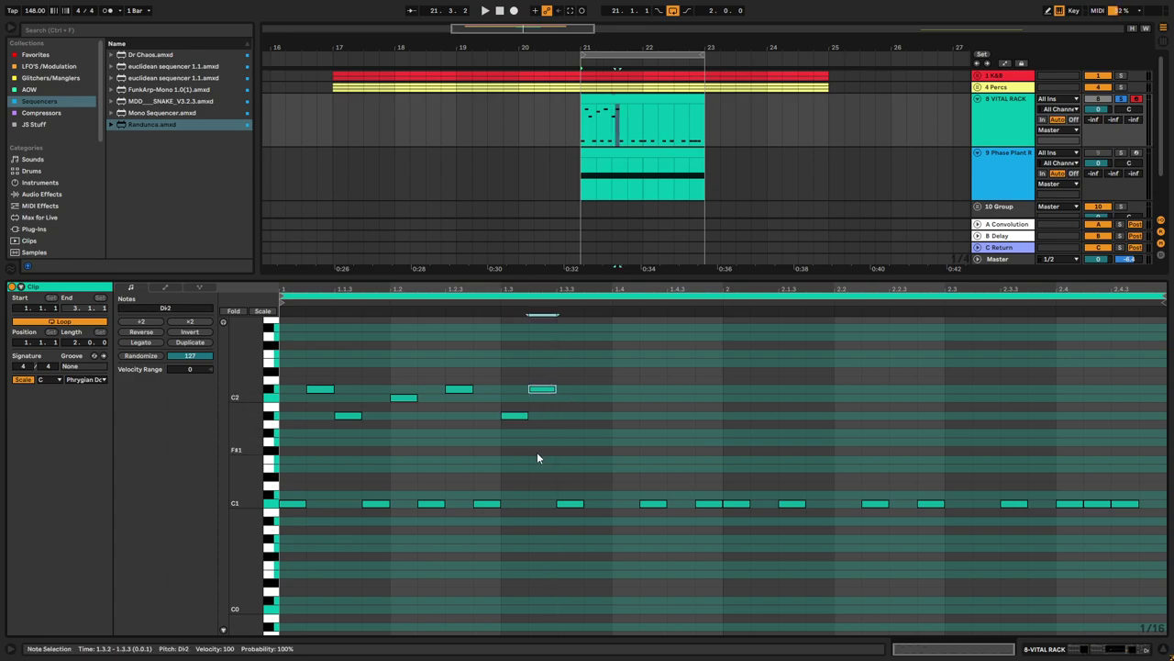
drag(553, 389, 555, 396)
double_click(567, 388)
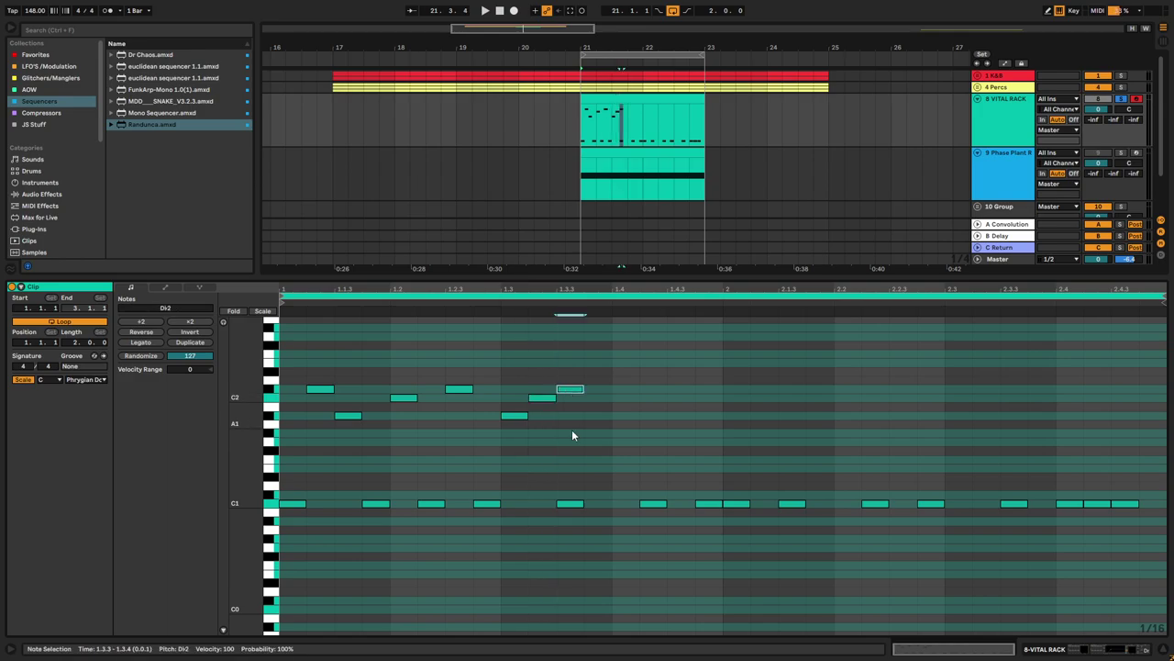
drag(572, 389, 606, 399)
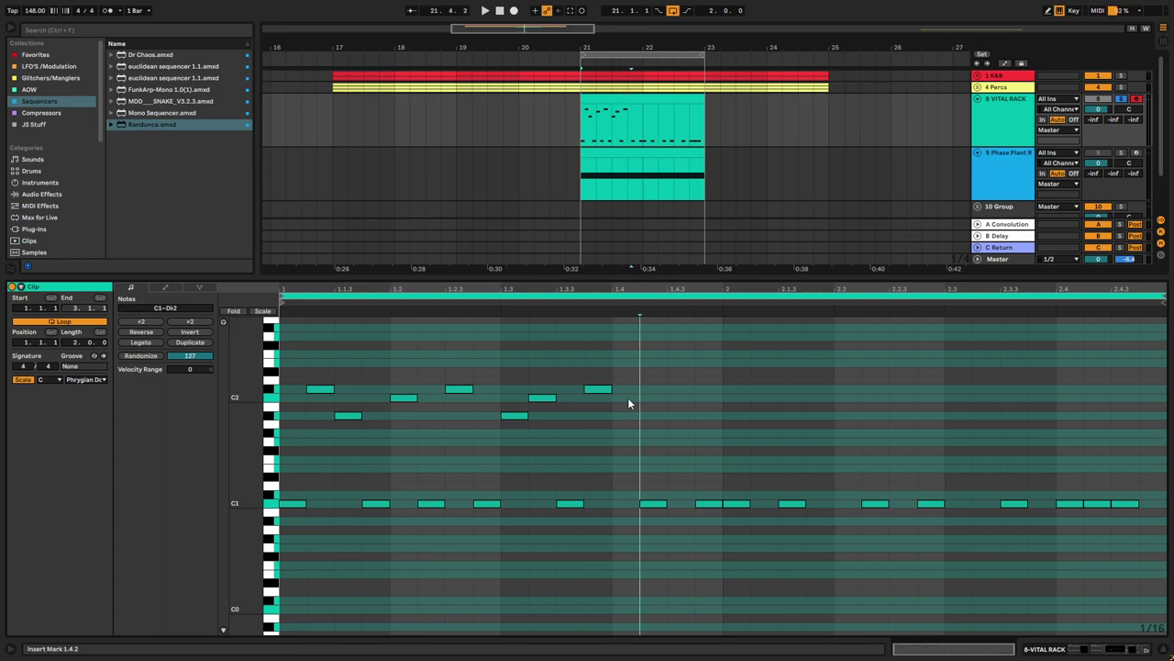
- Add C2 at 1.4.1, Bb1 at 1.4.3, then Bb1, C2, D#2 and Bb1 through 2.2.3
double_click(628, 397)
double_click(676, 415)
key(space)
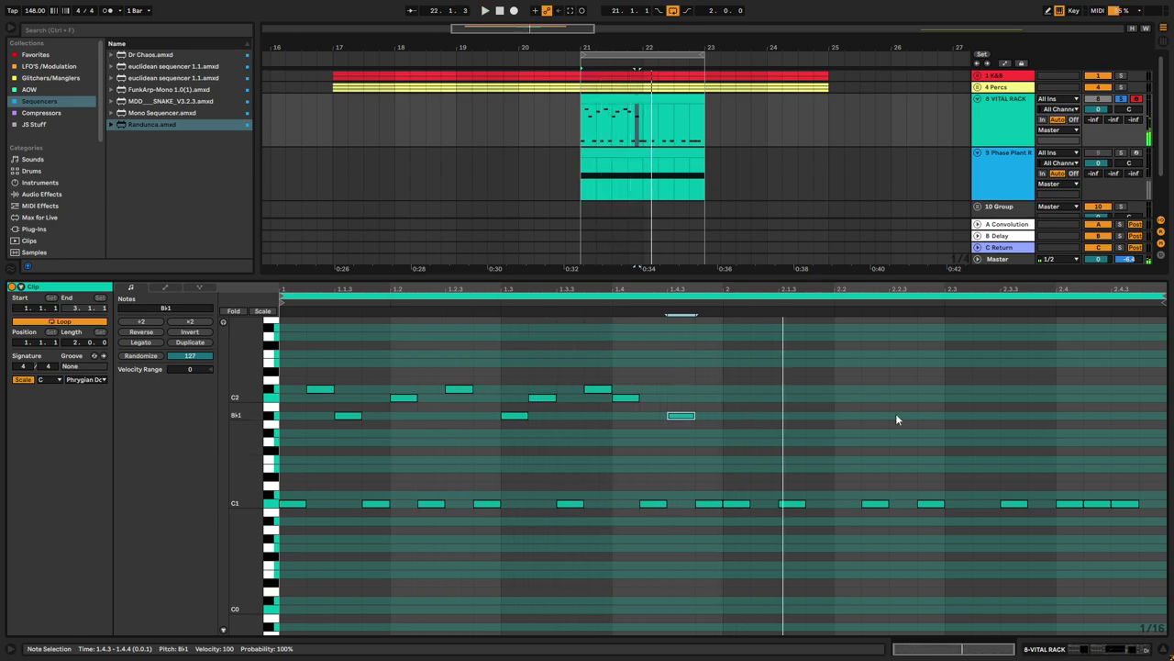
double_click(767, 415)
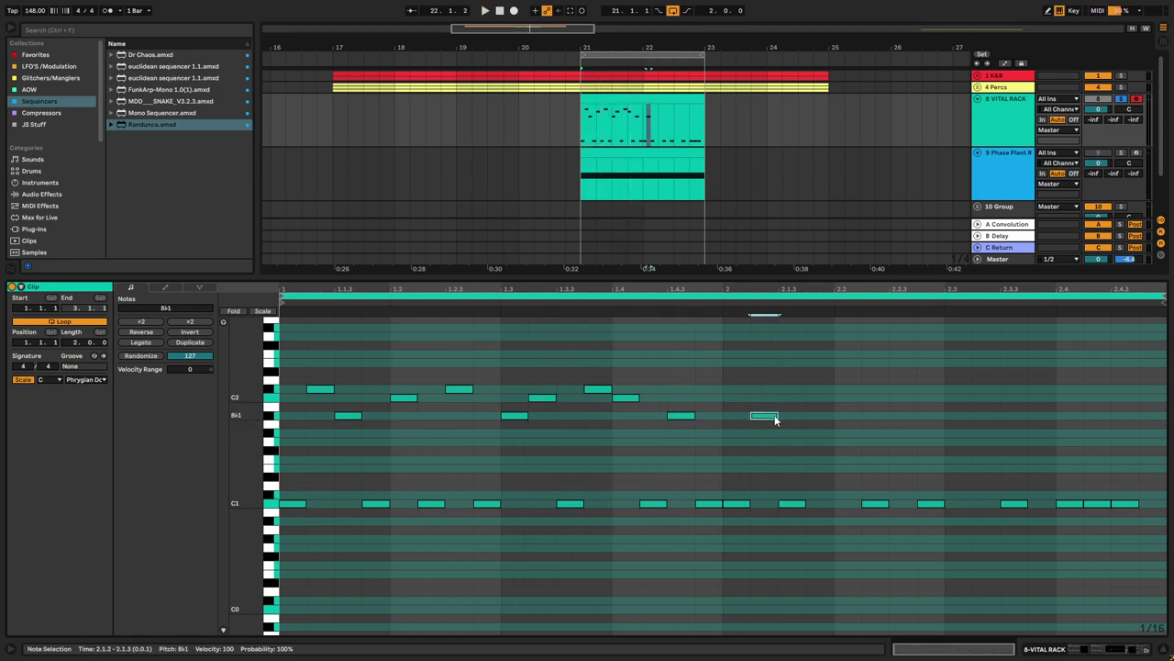
double_click(820, 399)
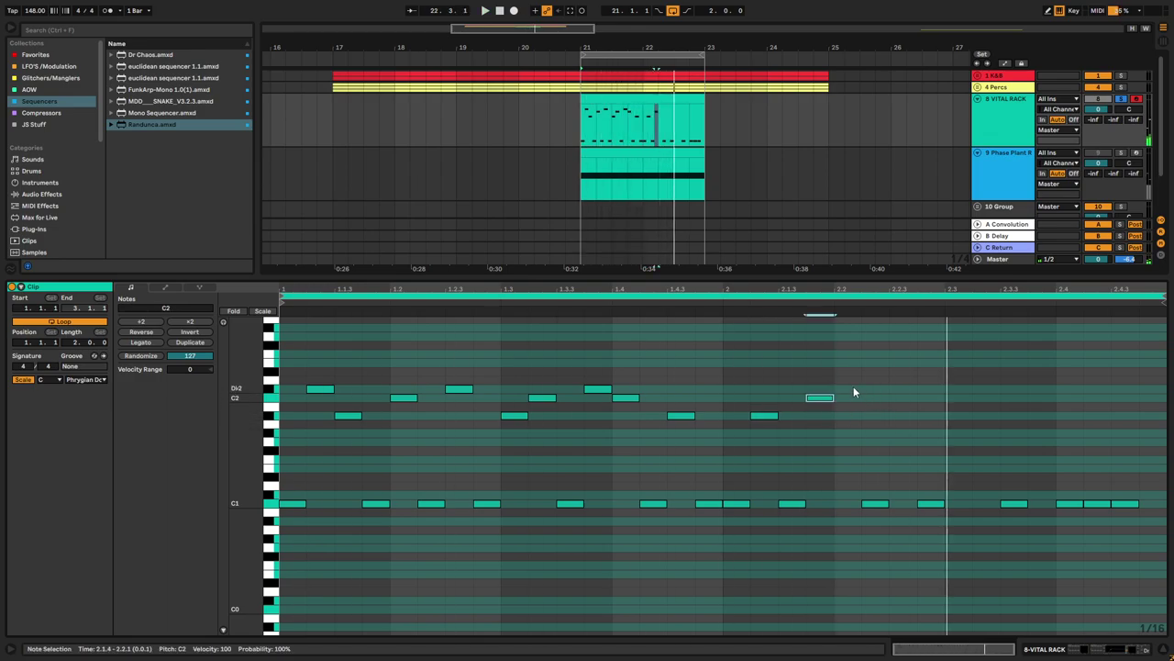
double_click(849, 389)
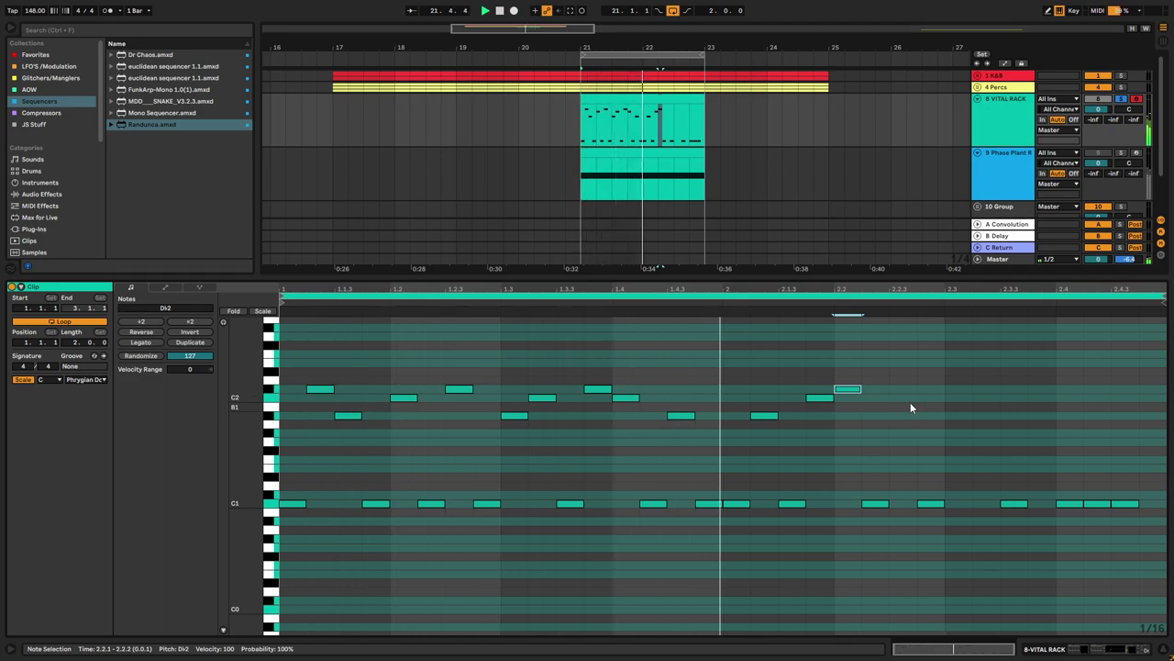
double_click(906, 399)
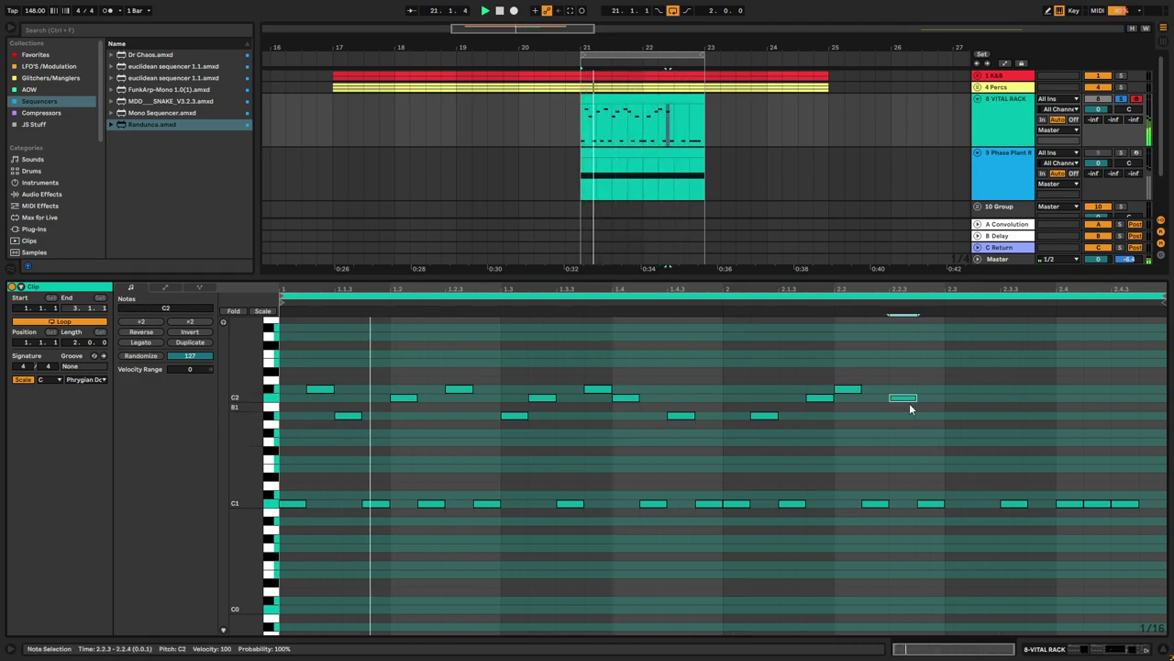
drag(908, 400, 908, 418)
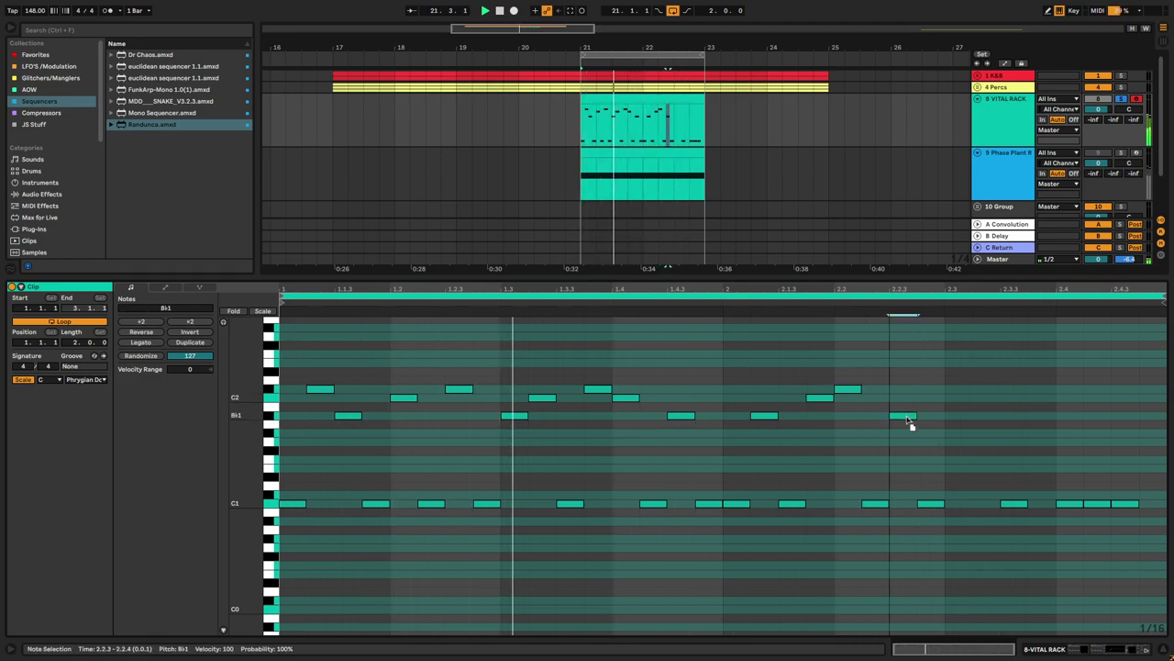
- Add Bb1 and C2 notes around beat 2.3, move the 2.4.2 note to Bb1, and rework the closing bass notes
double_click(960, 414)
double_click(989, 399)
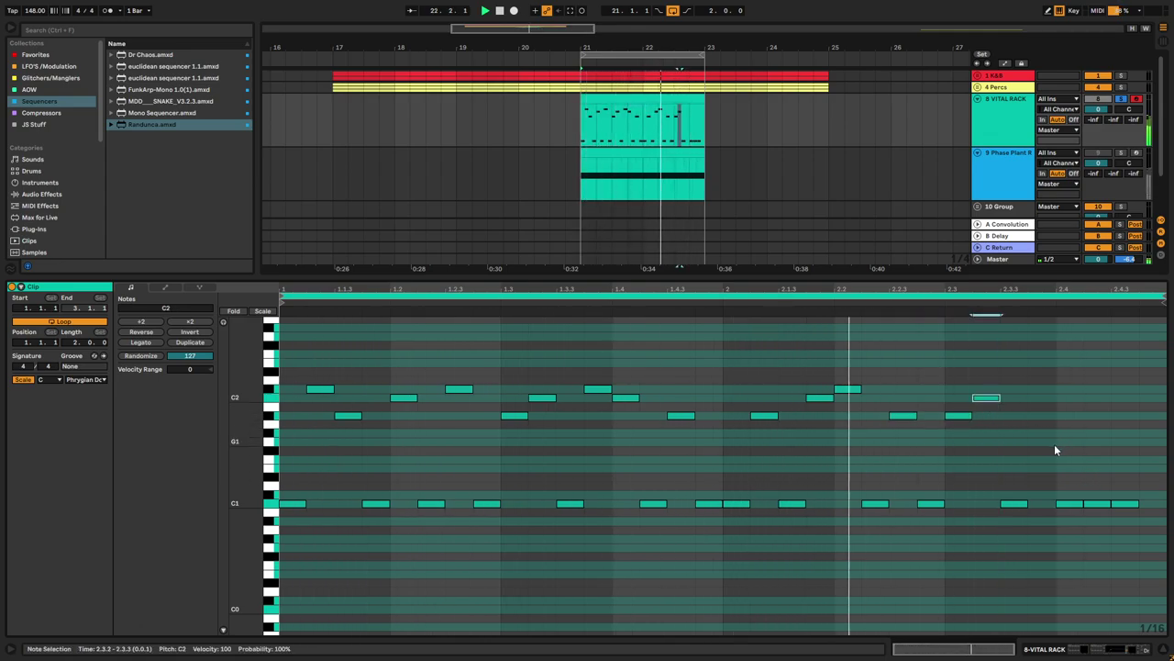
double_click(1035, 397)
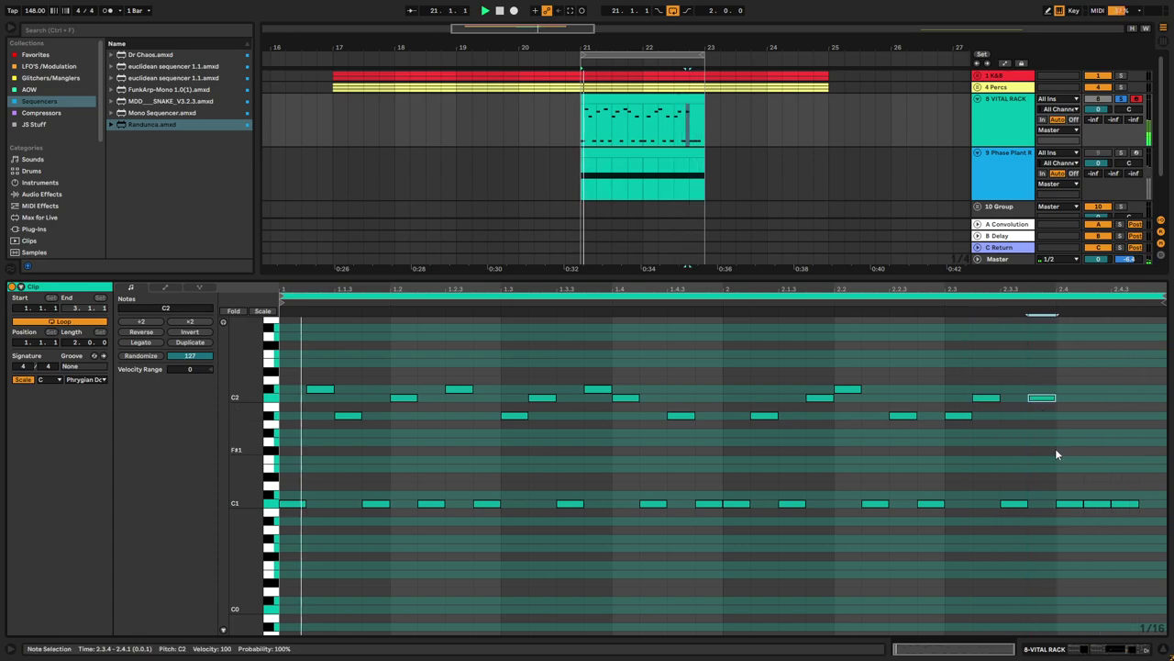
click(1096, 503)
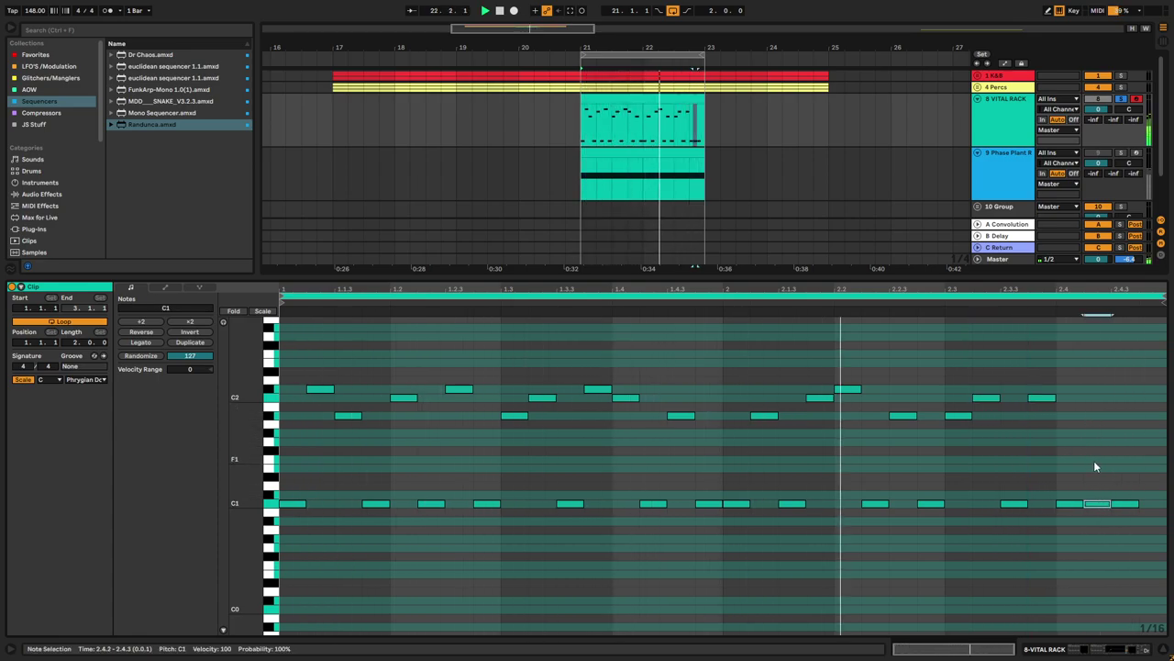
key(shift+Up)
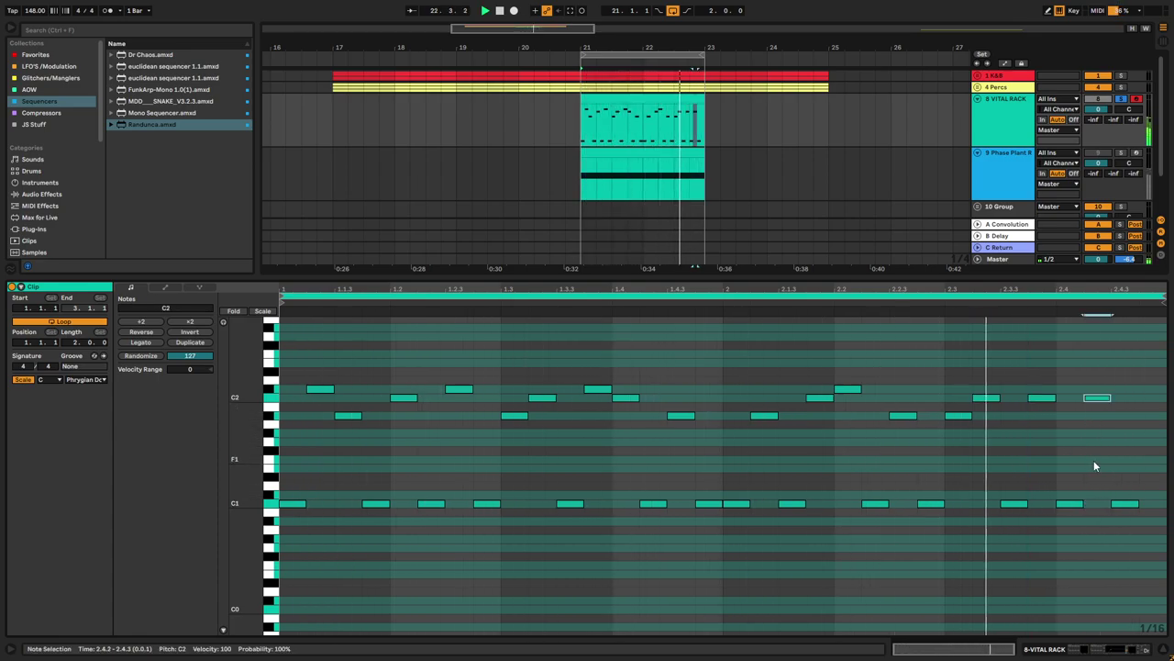
double_click(1153, 496)
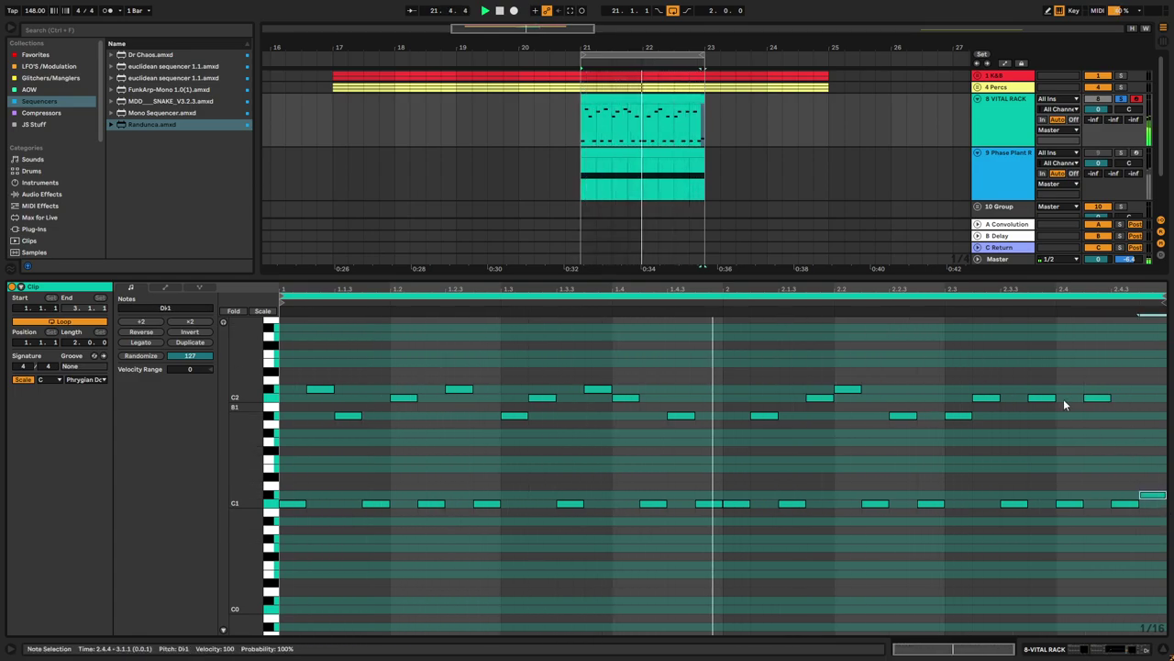
drag(1100, 398, 1101, 417)
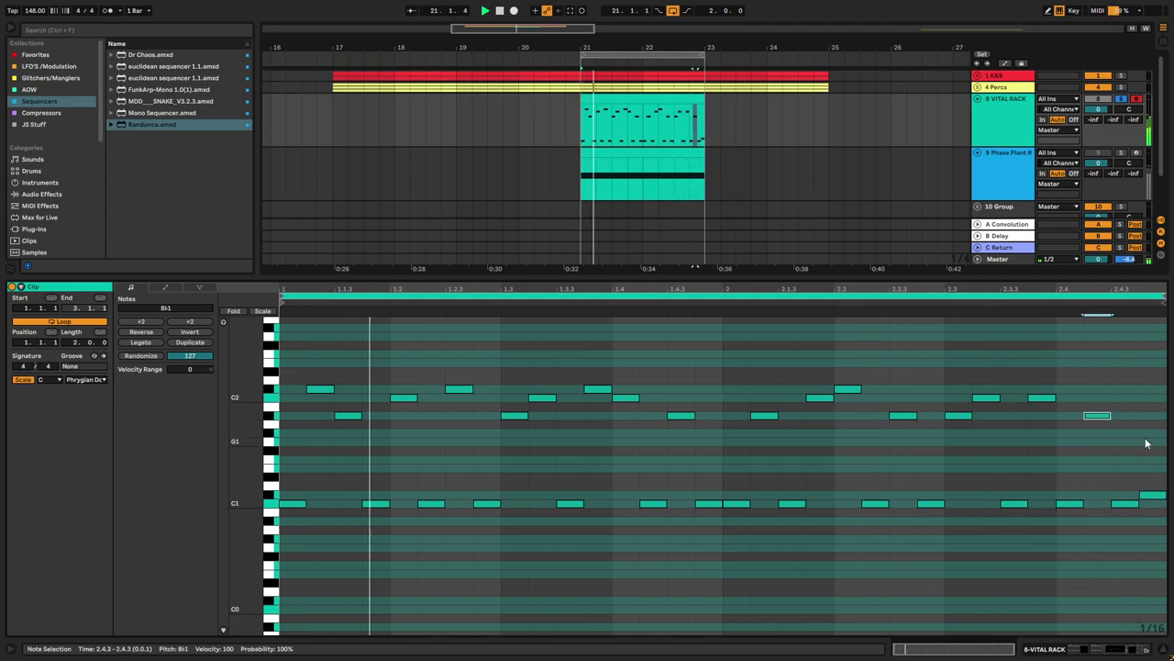
drag(1153, 495, 1152, 508)
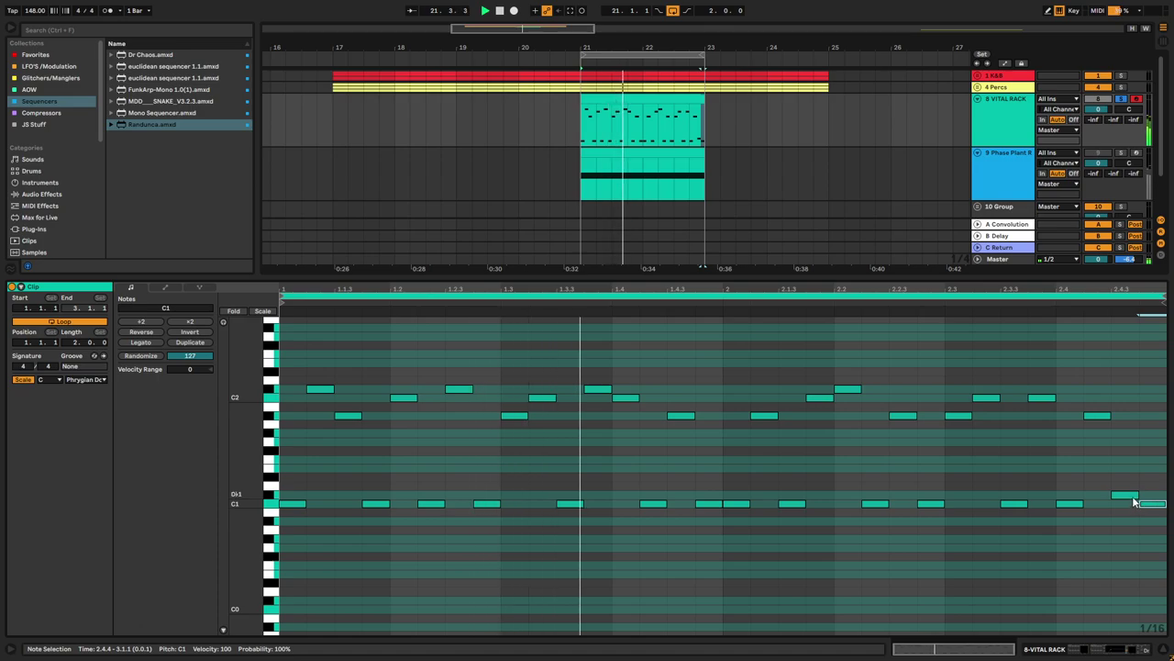
click(1133, 497)
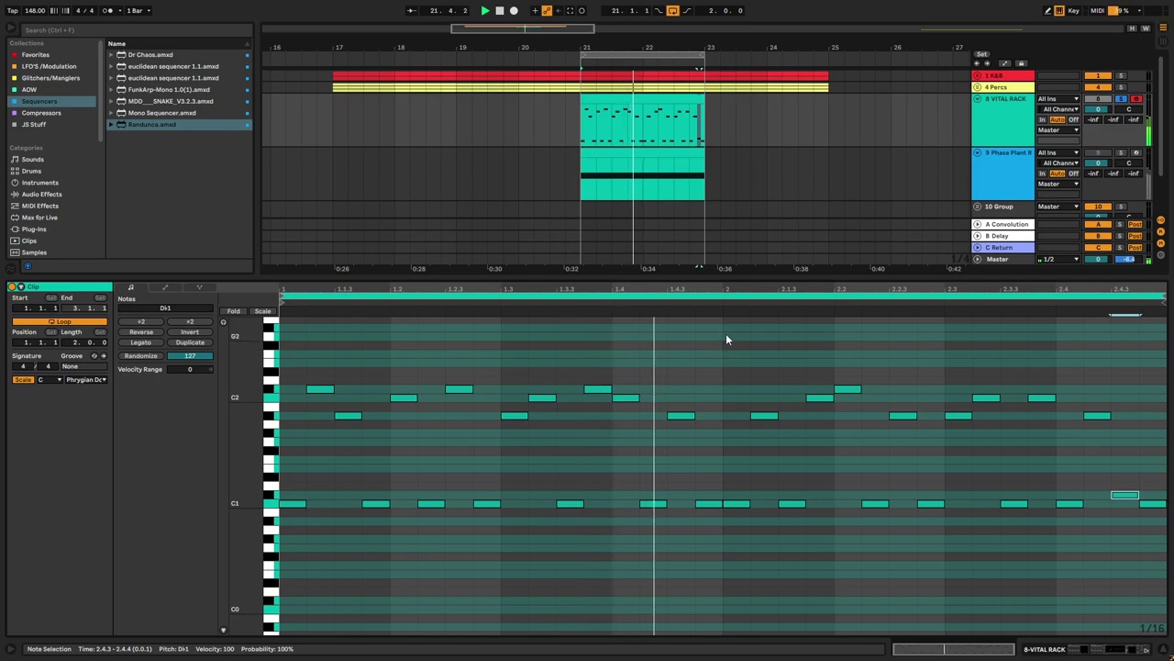
drag(1147, 360, 303, 467)
key(shift+Up)
scroll(505, 450, up, 2)
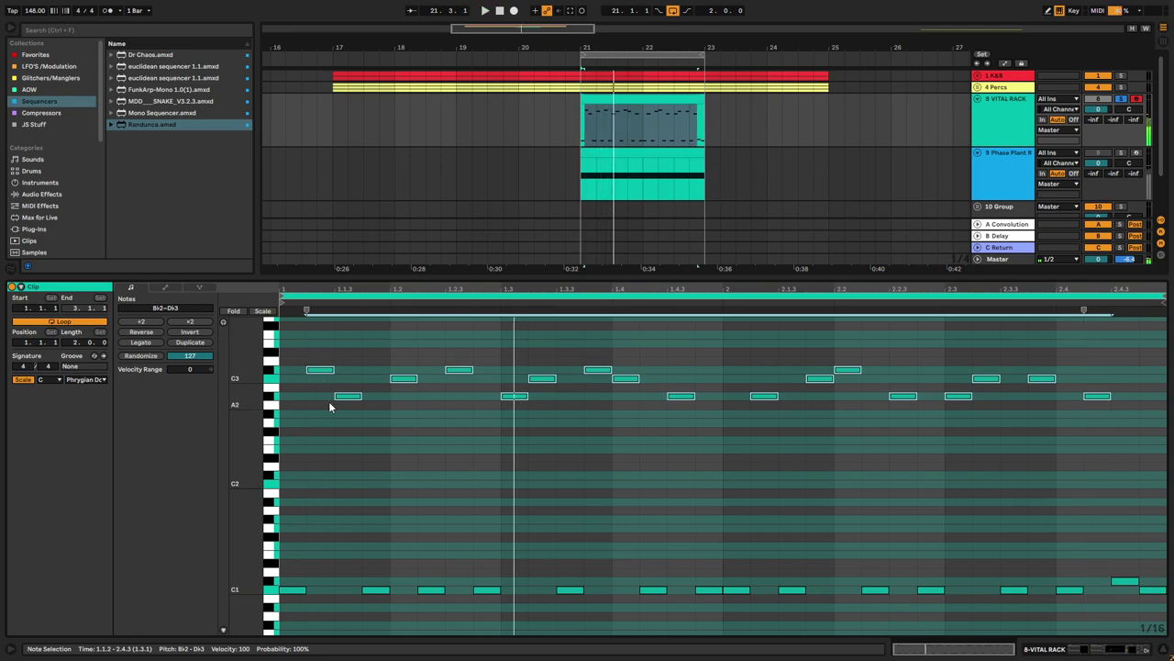
scroll(315, 388, up, 3)
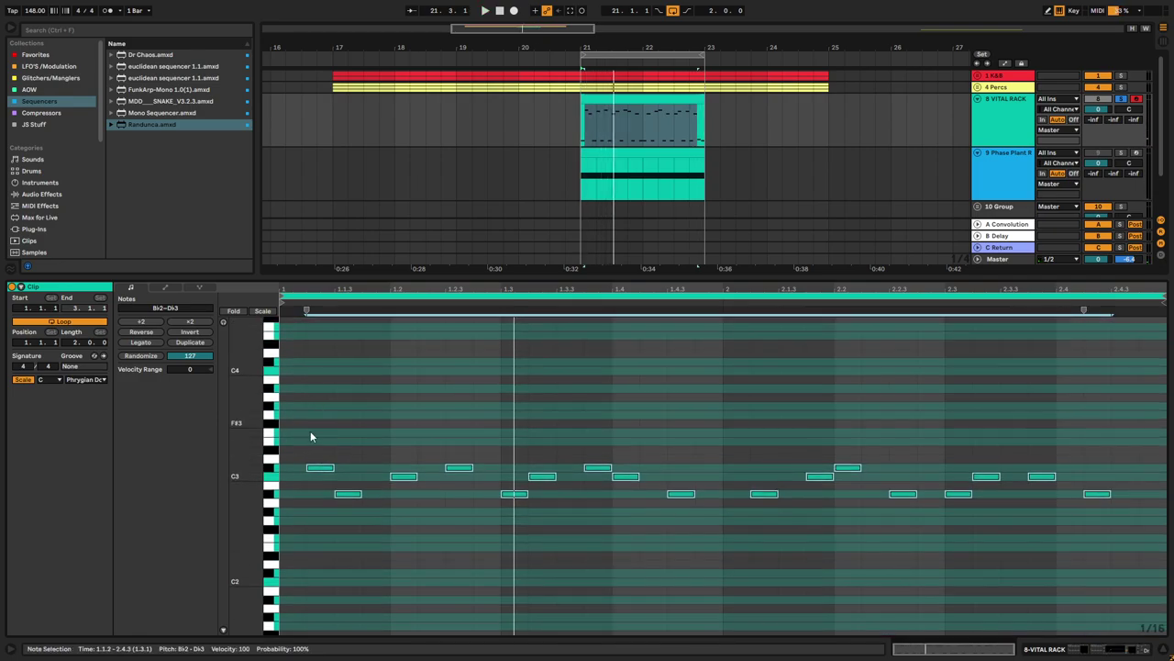
scroll(340, 477, down, 2)
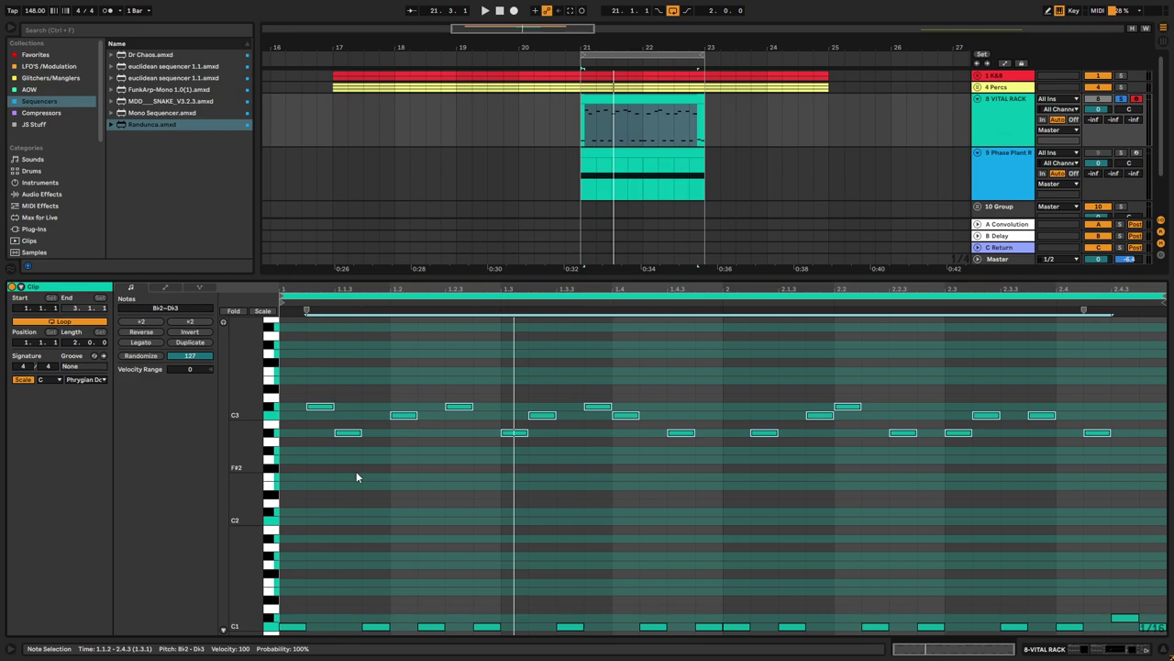
key(shift+Down)
scroll(475, 405, down, 2)
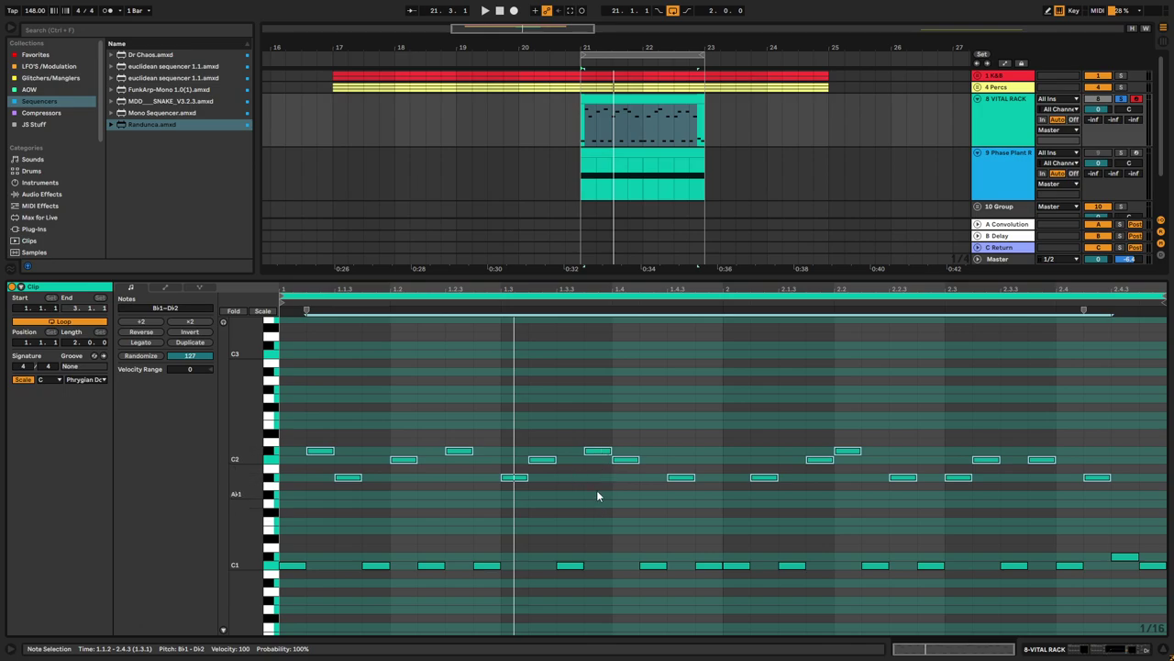
- Show the VITAL RACK device chain and play its melody clip from bar 21
double_click(988, 120)
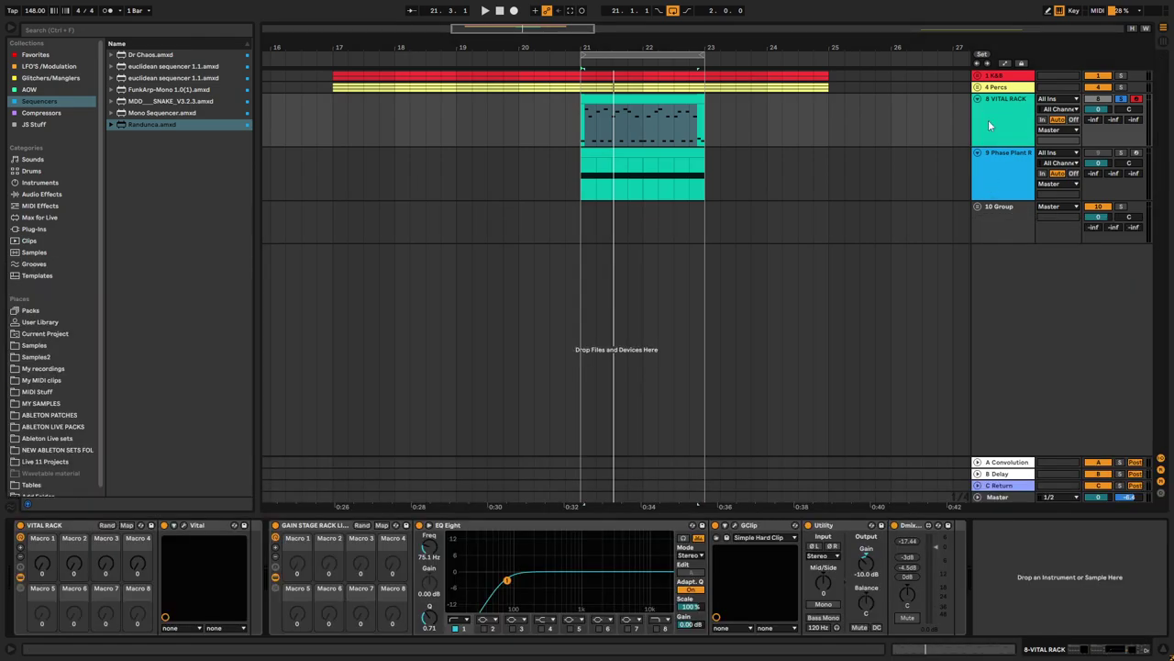
click(697, 113)
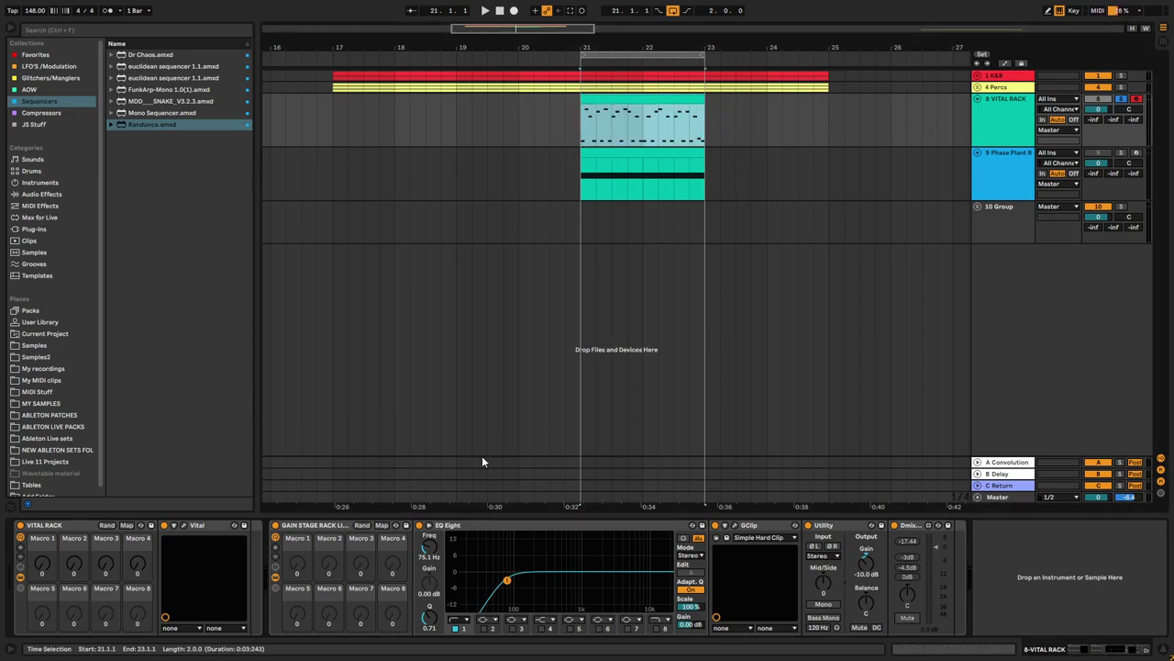
key(space)
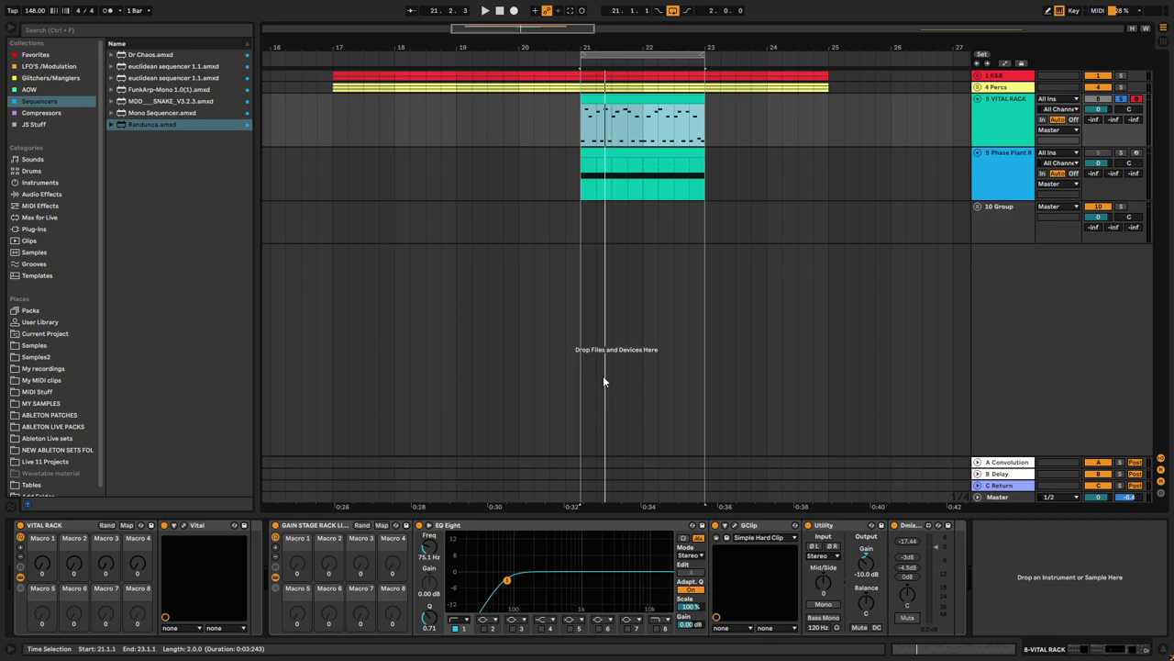
- Export the melody clip to the Desktop as the MIDI file 'My cool melody', then exit full screen
right_click(627, 103)
click(662, 237)
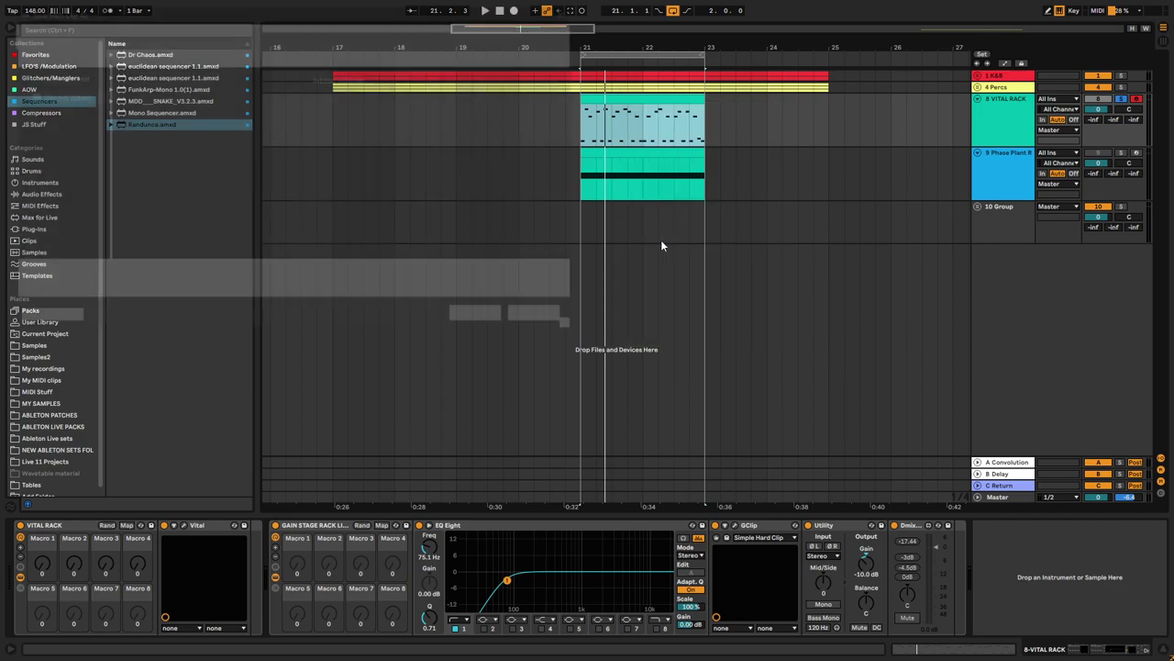
text(My cool melody)
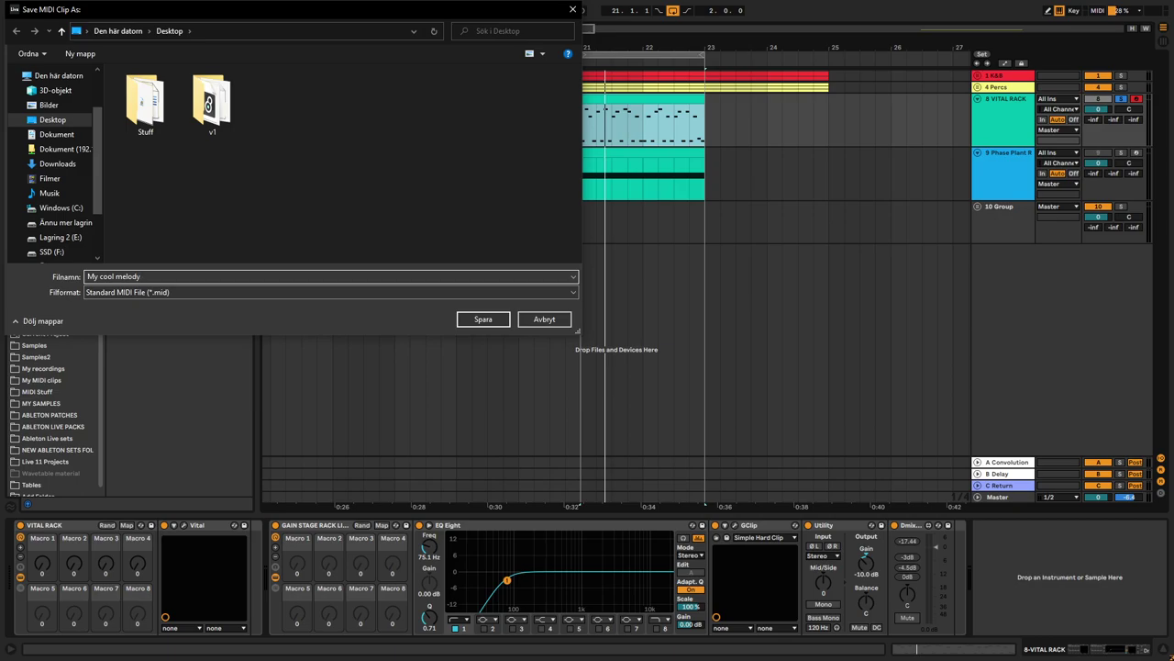
key(Return)
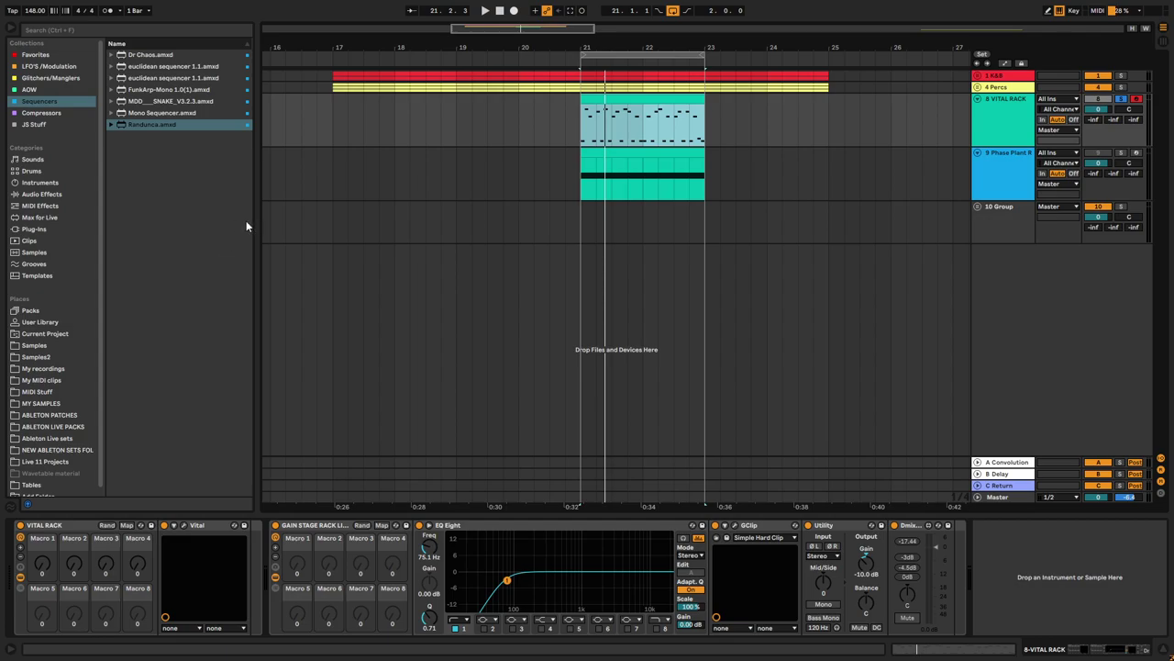
key(F11)
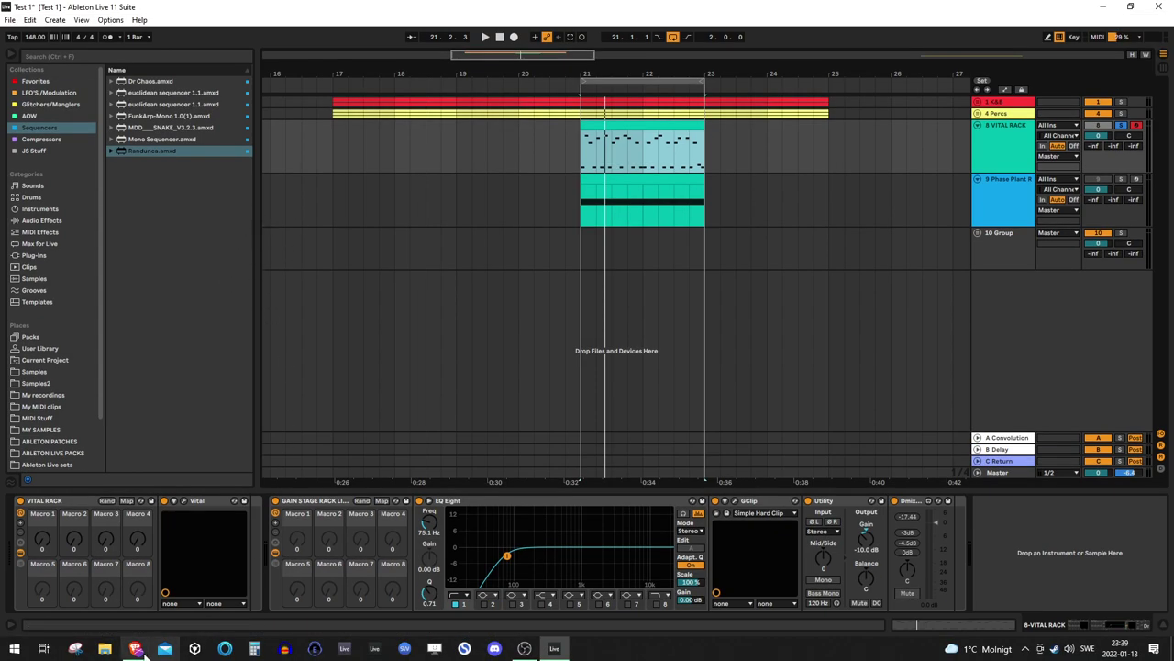
- Open My cool melody.mid from the desktop in VLC, dismiss its playback error, and close VLC
key(super+d)
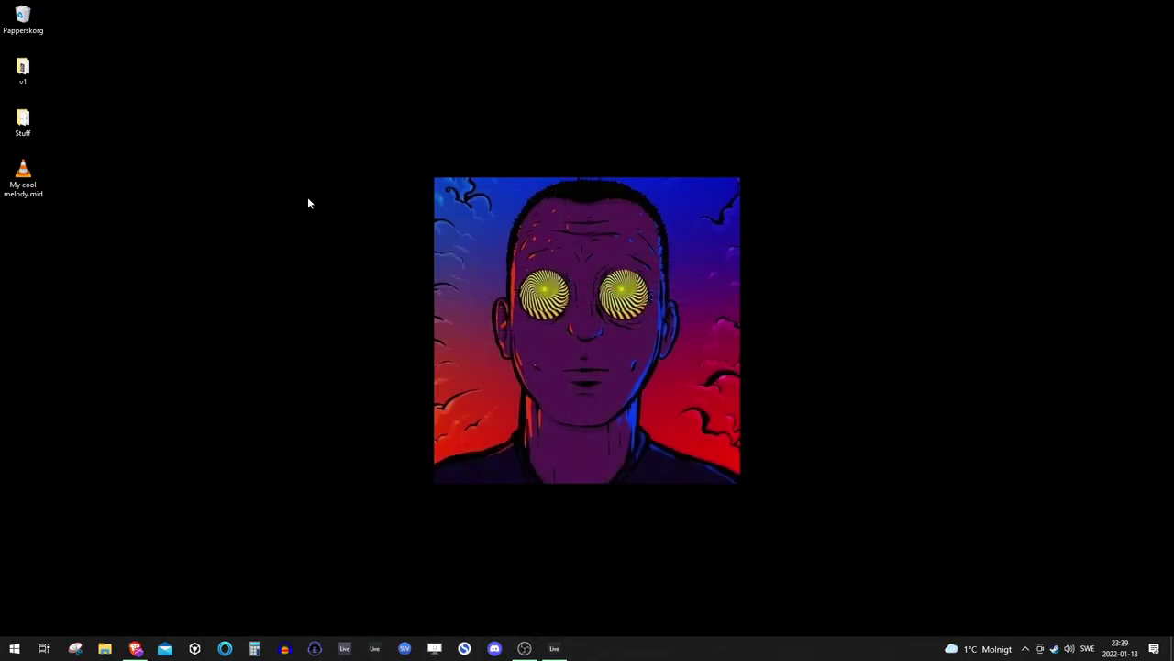
click(40, 191)
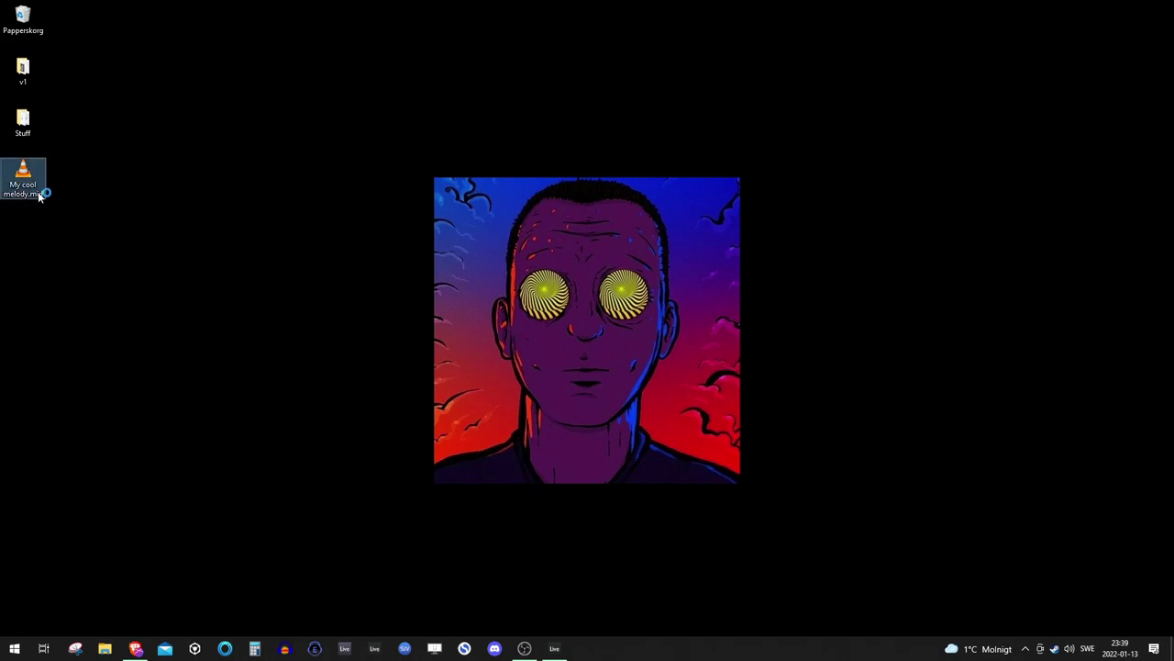
key(Return)
click(706, 411)
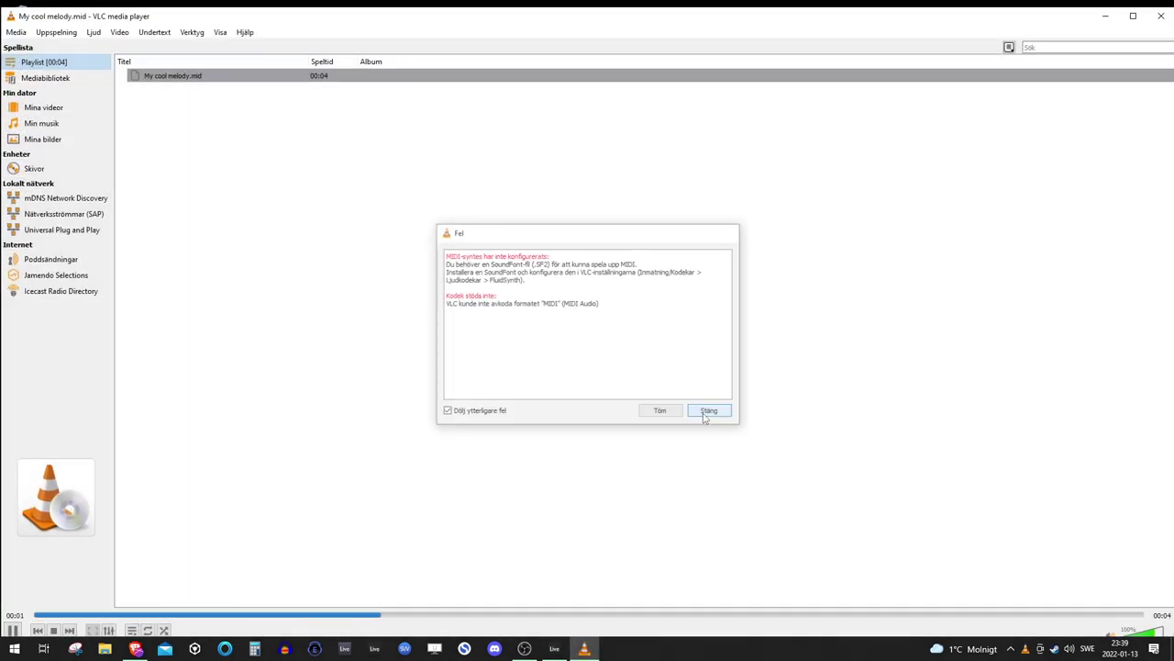
click(1160, 15)
- Play My cool melody.mid in Winamp, close Winamp, and bring up the browser on Google
right_click(38, 185)
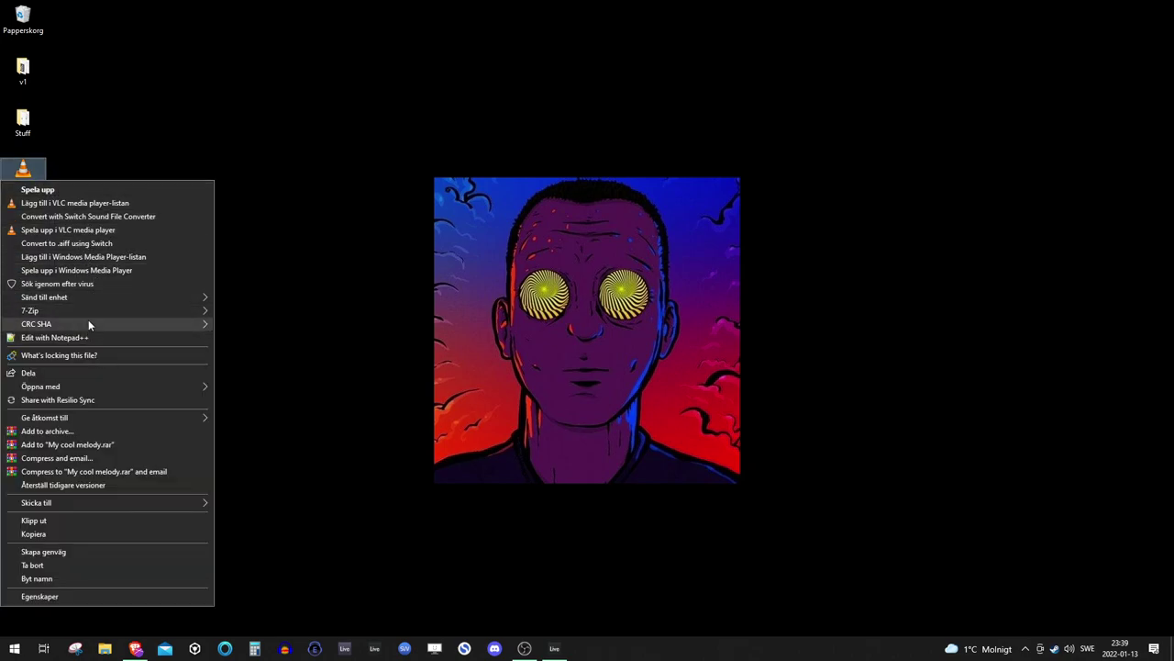
mouse_move(83, 386)
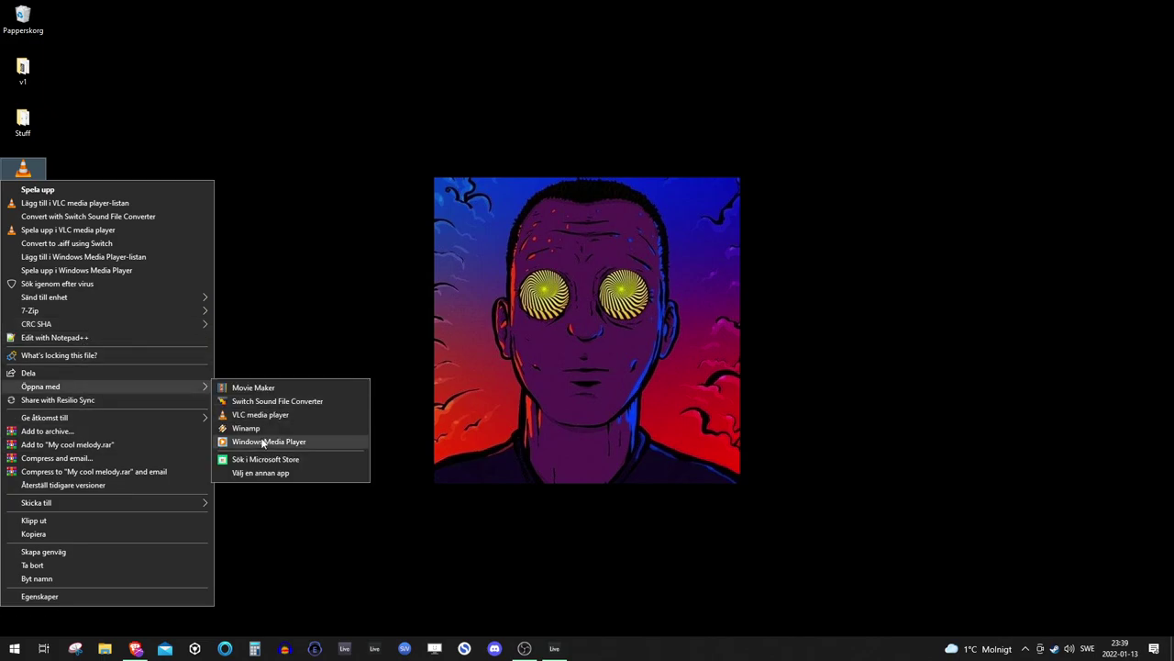
click(256, 429)
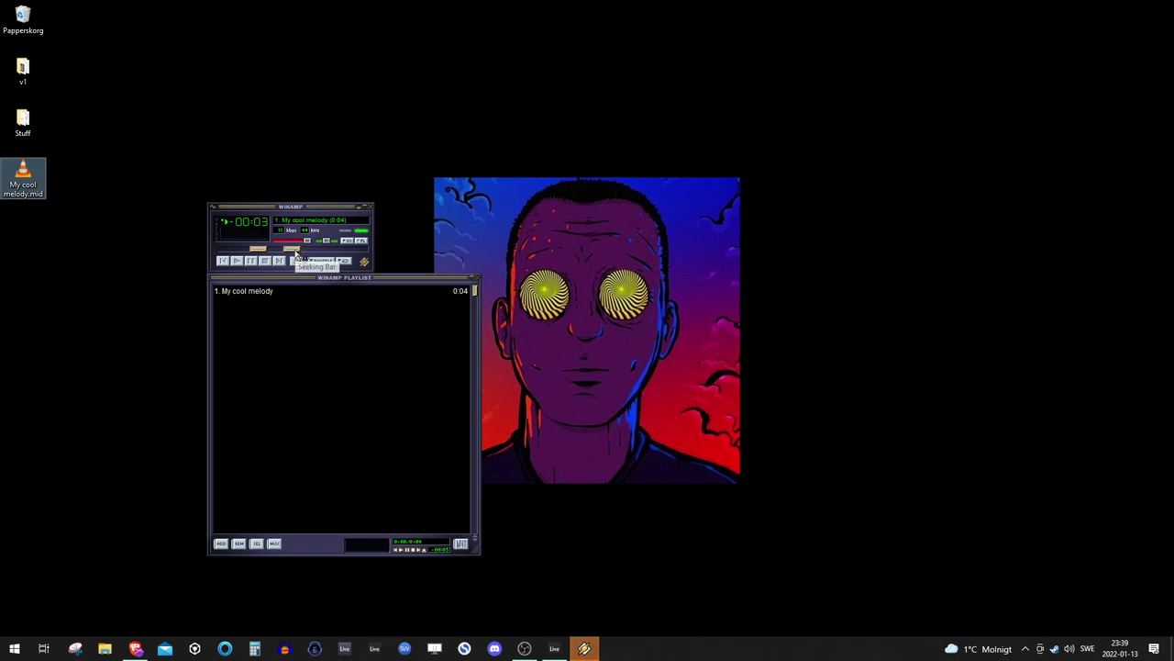
click(368, 208)
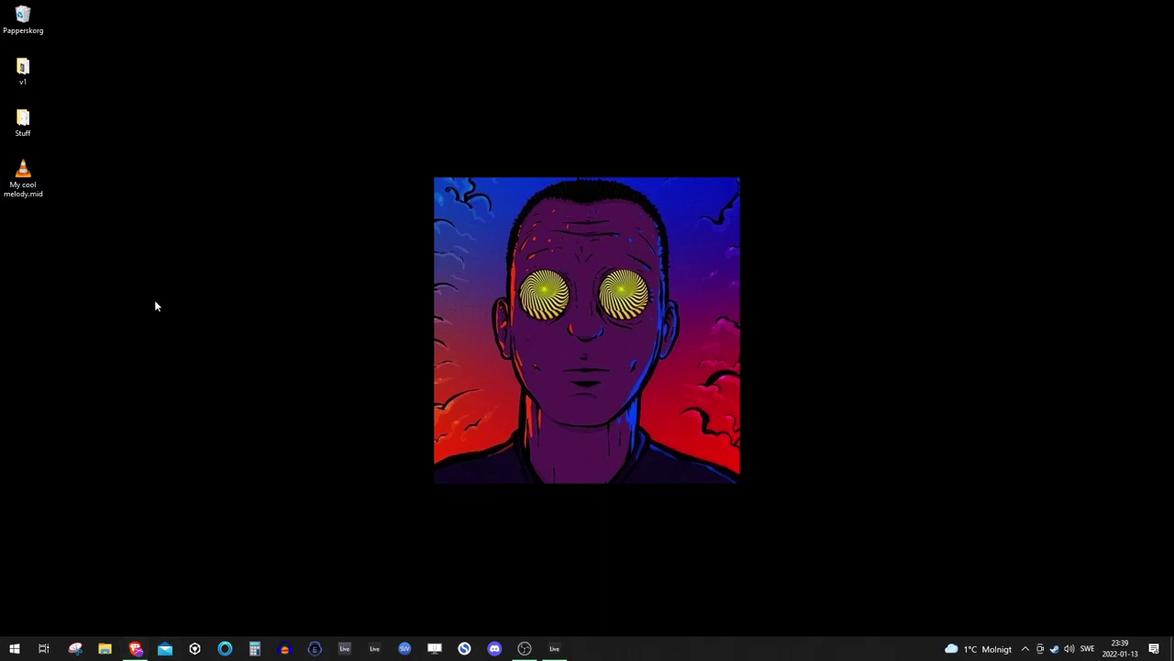
click(140, 648)
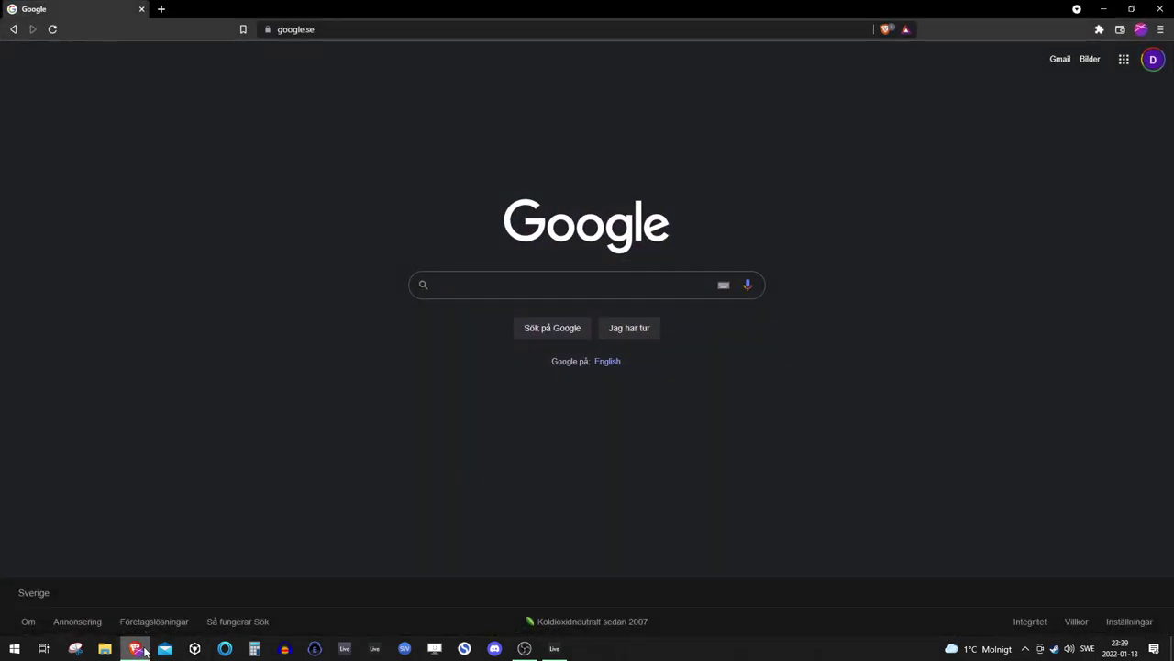
- Open the desktop's v1 folder and launch its index.html in the browser
click(140, 649)
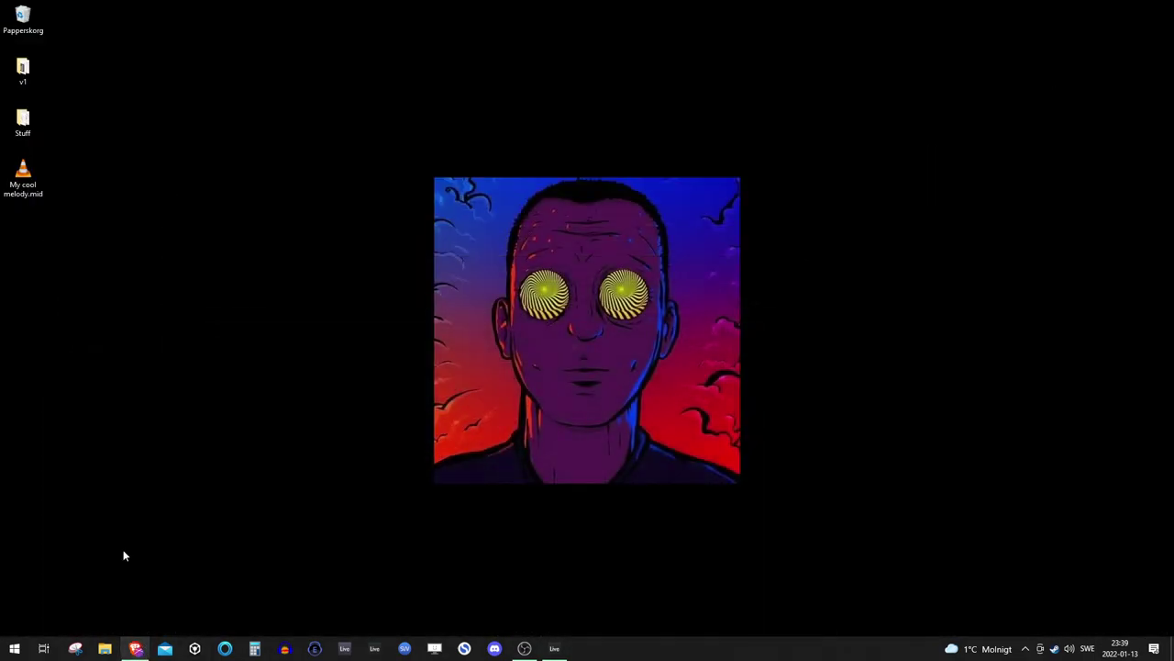
double_click(22, 71)
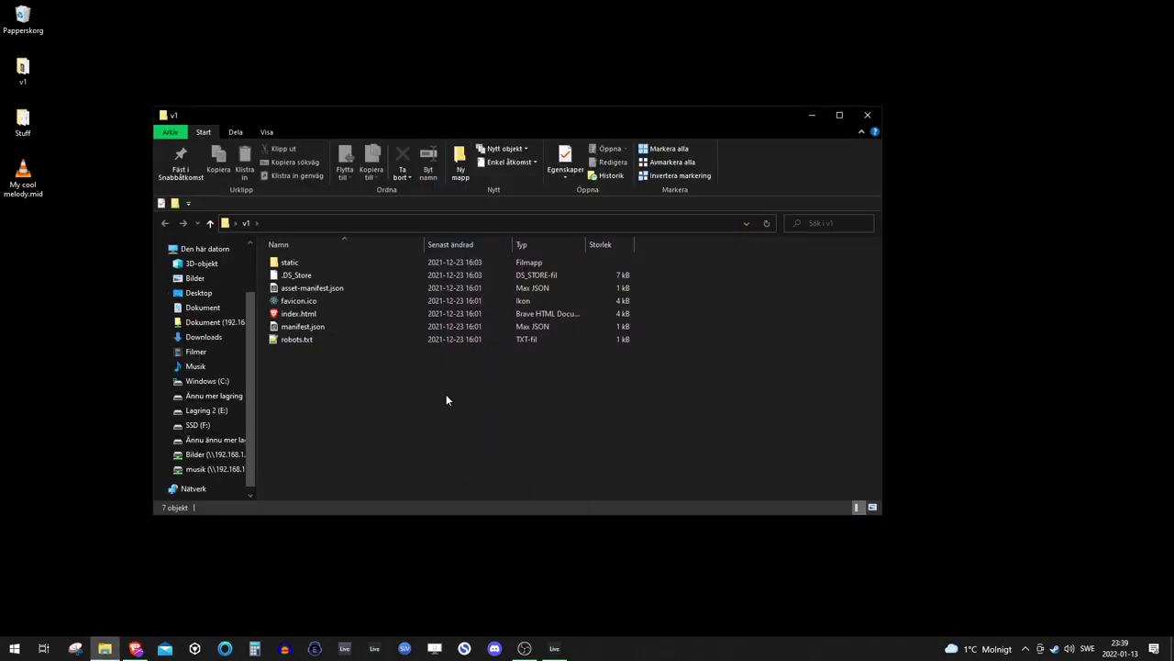
drag(427, 451, 325, 261)
click(365, 419)
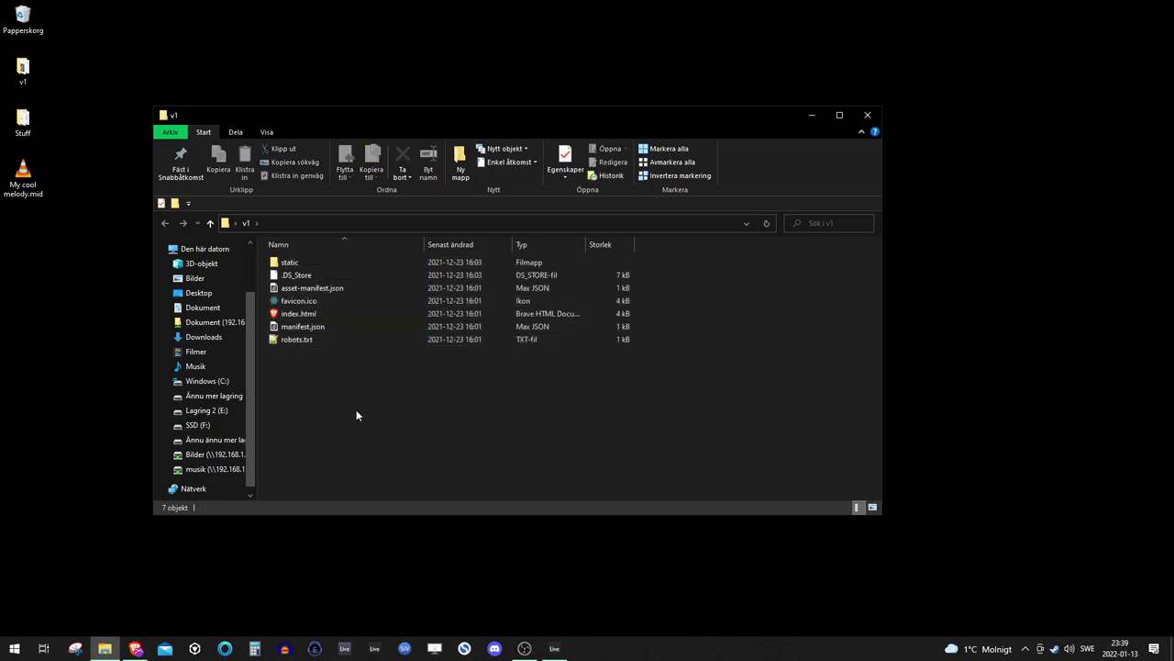
double_click(295, 316)
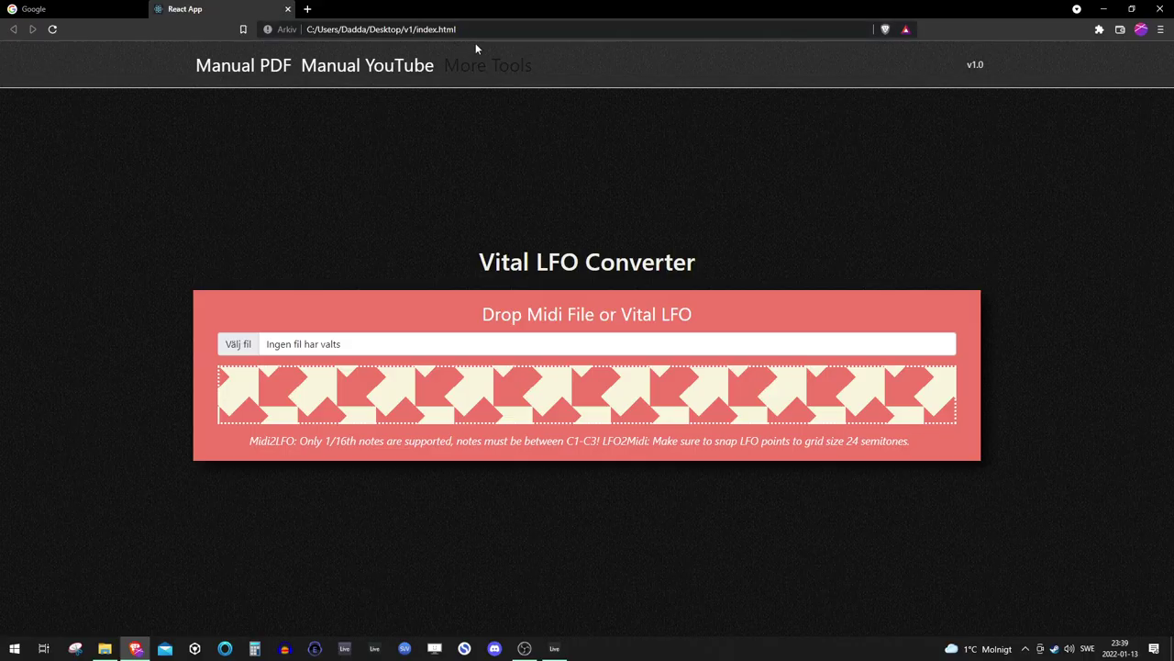
- Choose My cool melody.mid from the Desktop in the converter's Välj fil picker
drag(475, 30, 307, 30)
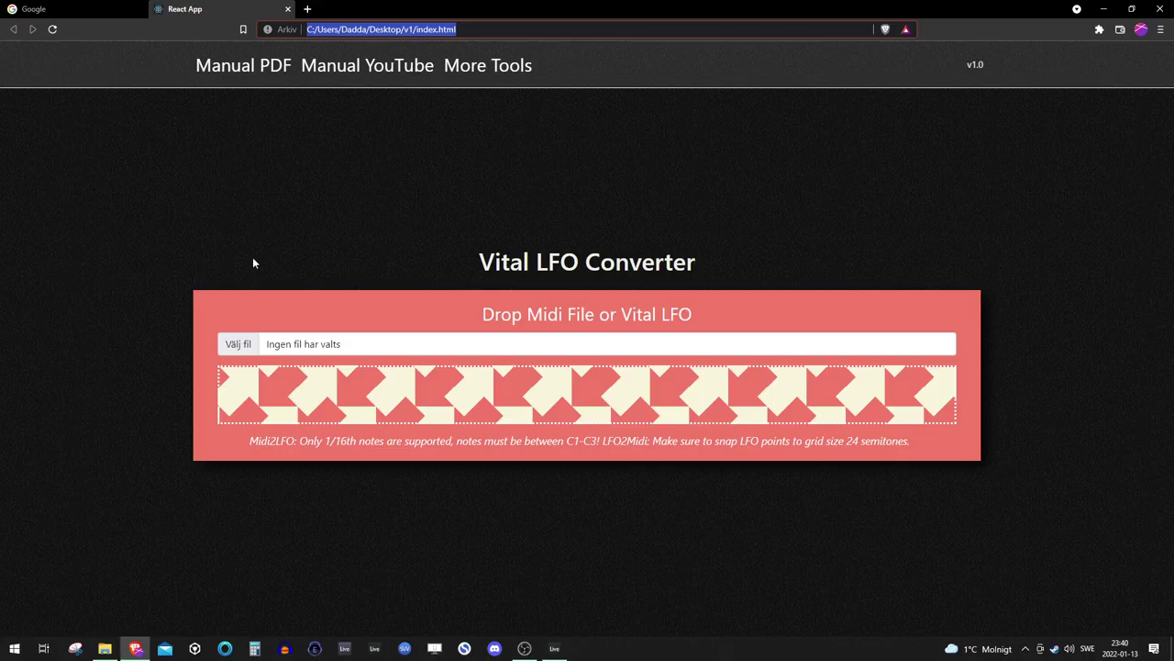
click(243, 351)
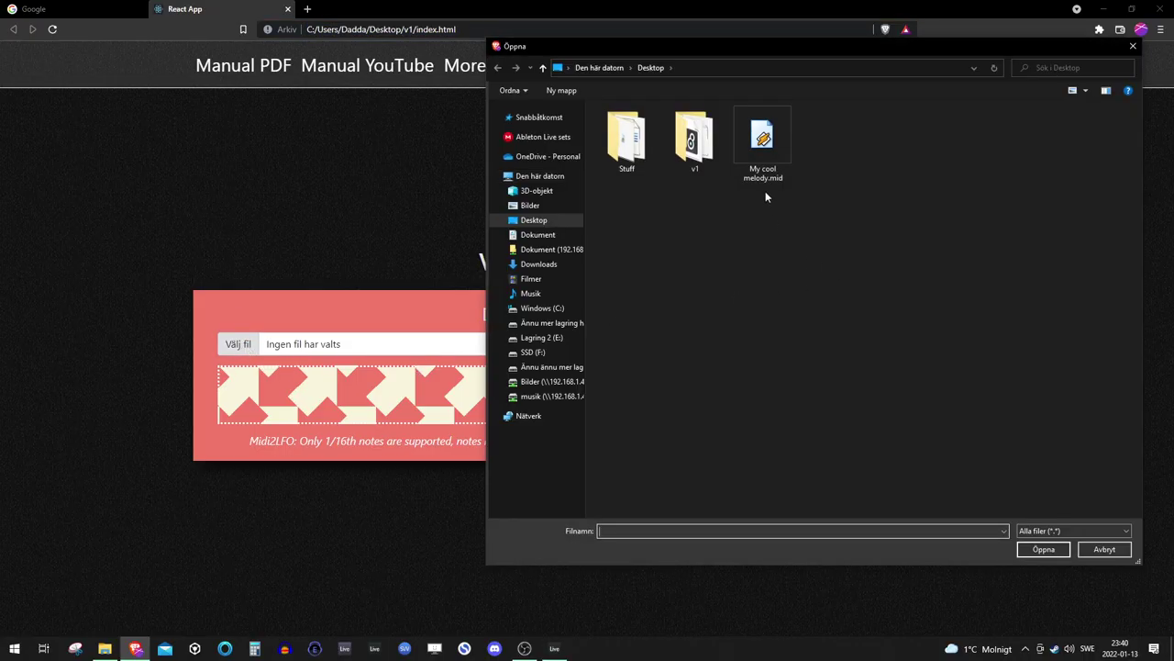
click(779, 149)
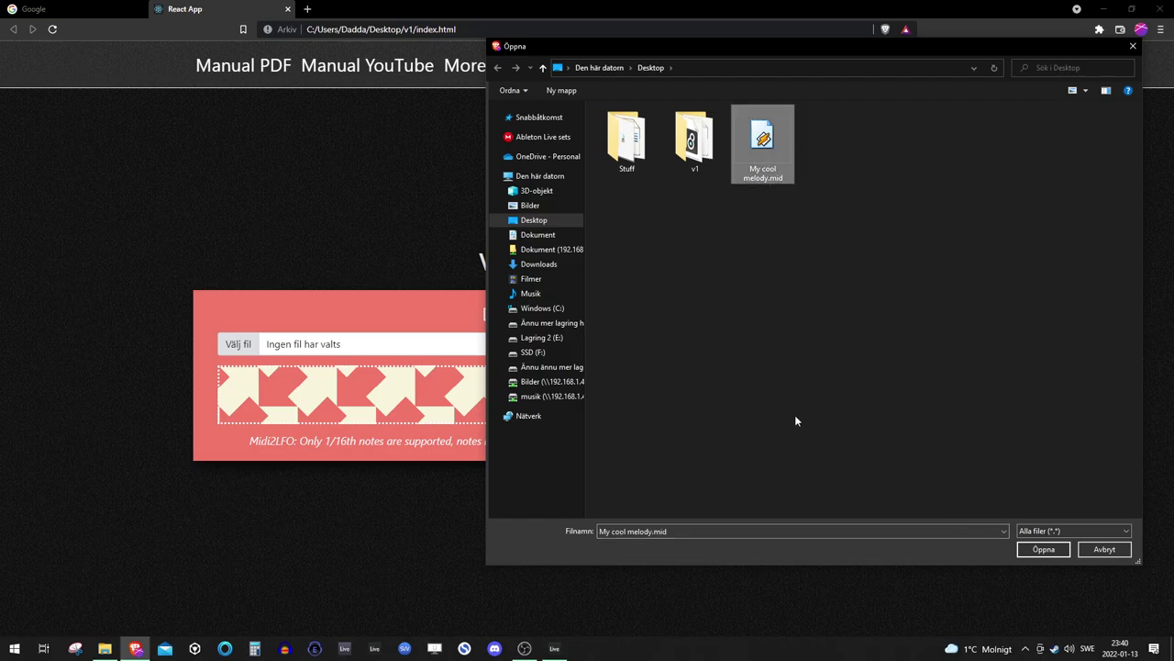
click(1047, 550)
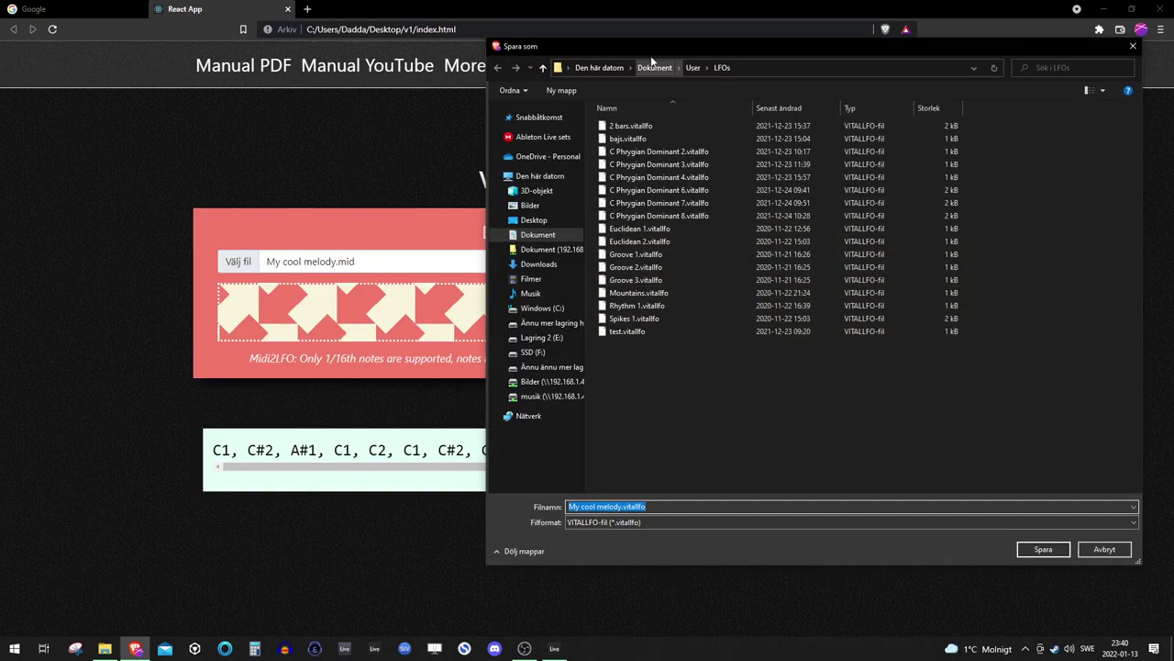
- Move the save dialog for My cool melody.vitallfo aside, check its LFOs folder path, then switch to Live
drag(653, 61, 681, 112)
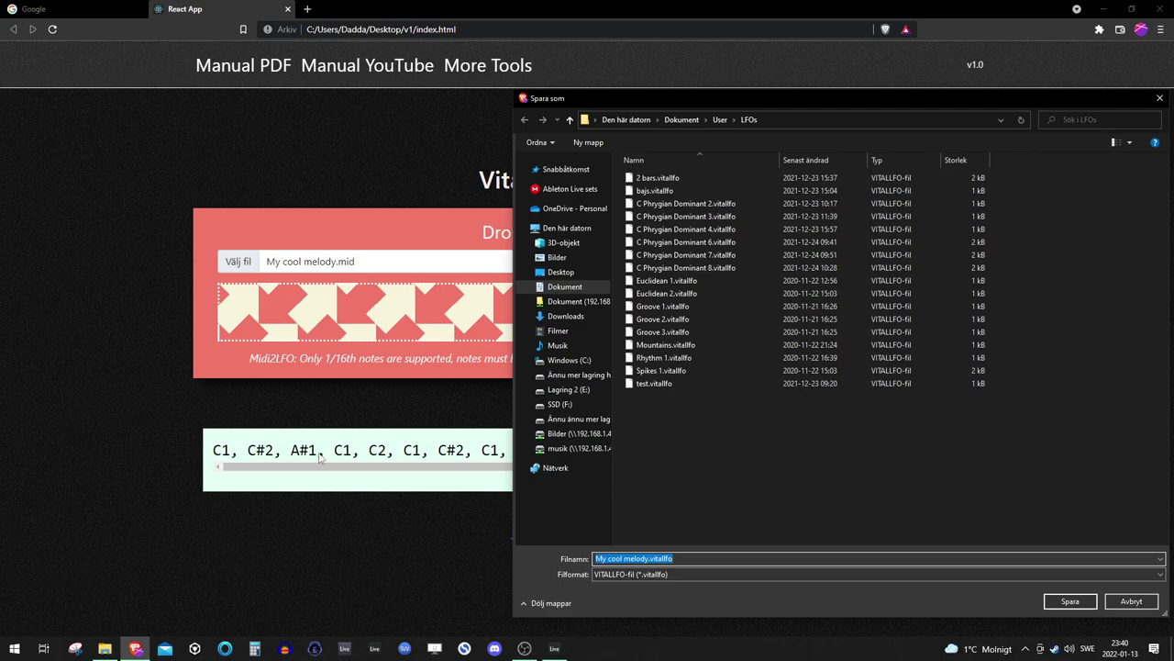
drag(705, 99, 439, 54)
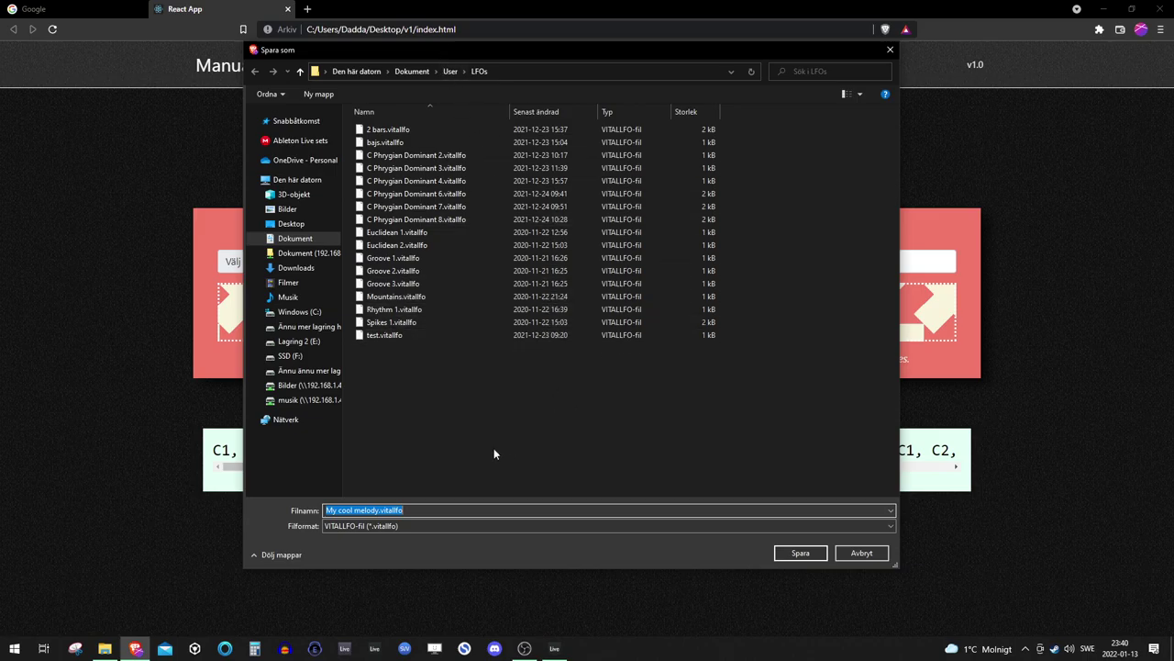
click(491, 77)
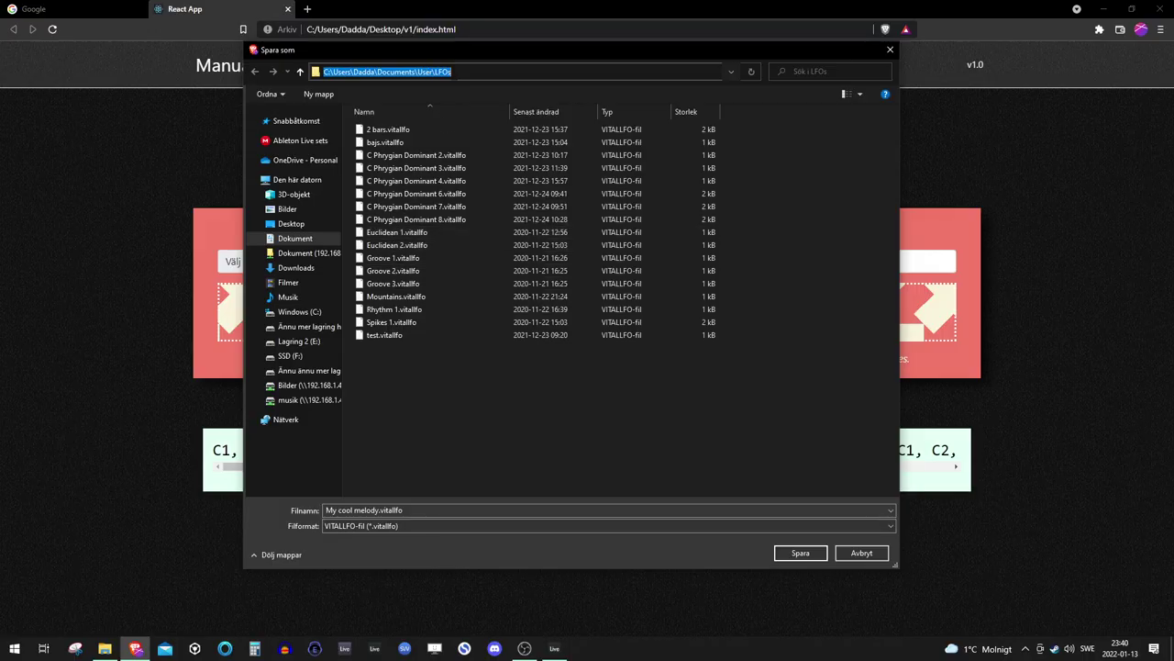
click(559, 365)
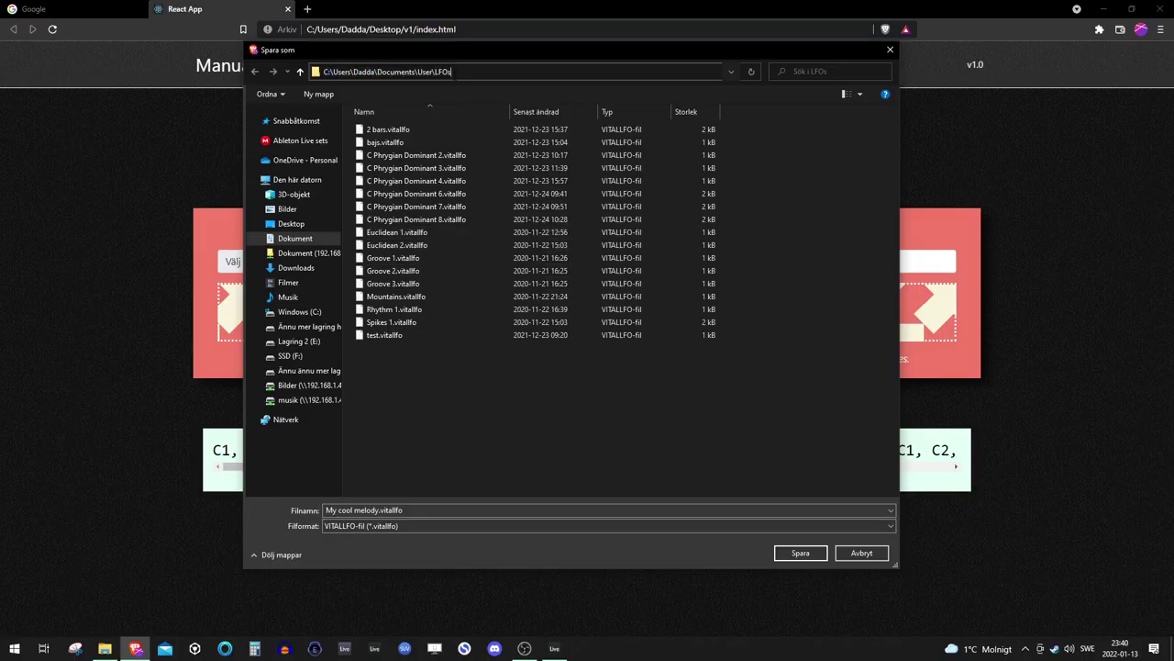
click(554, 647)
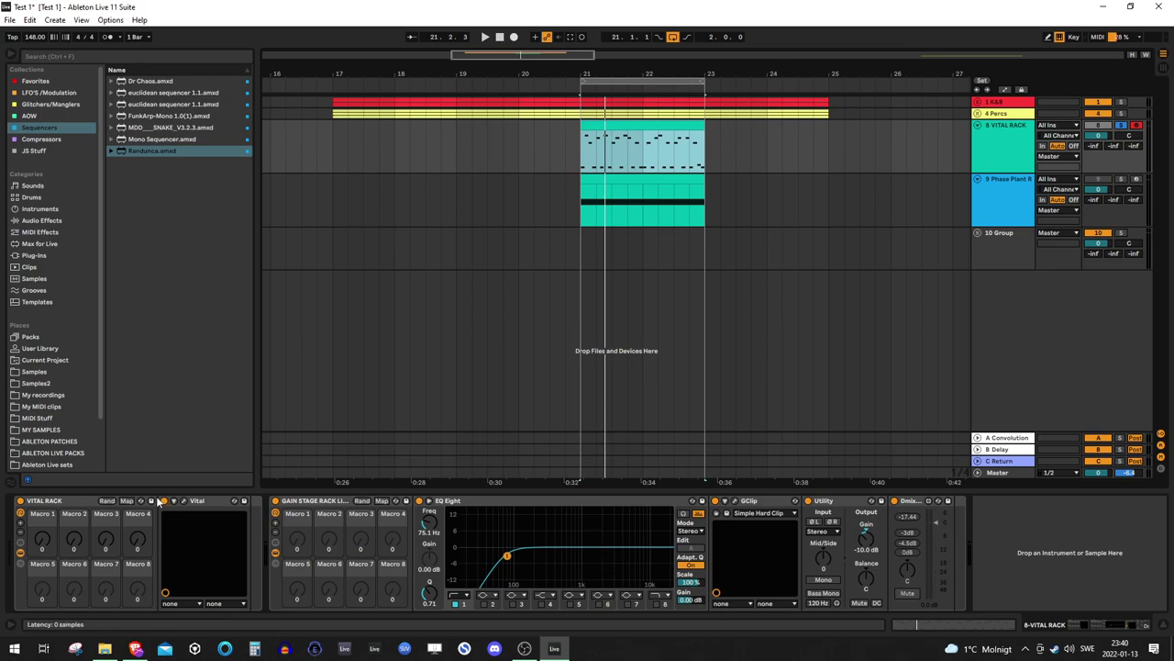
- In Vital's LFO shape browser, open the User folder's file location on disk
click(186, 503)
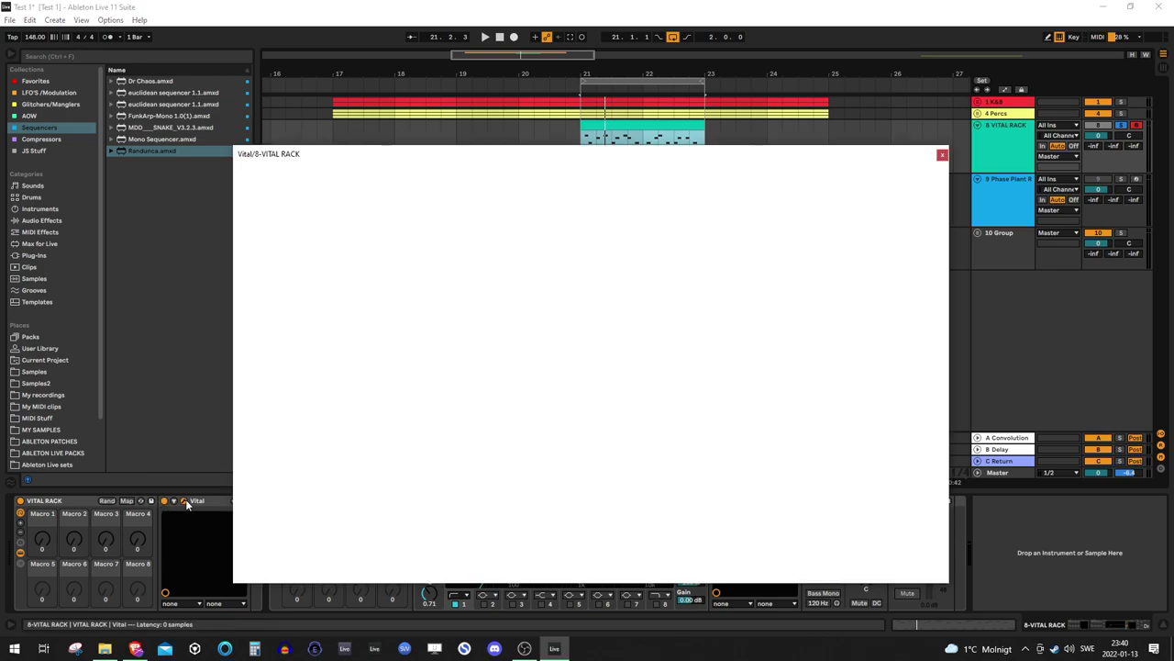
click(860, 309)
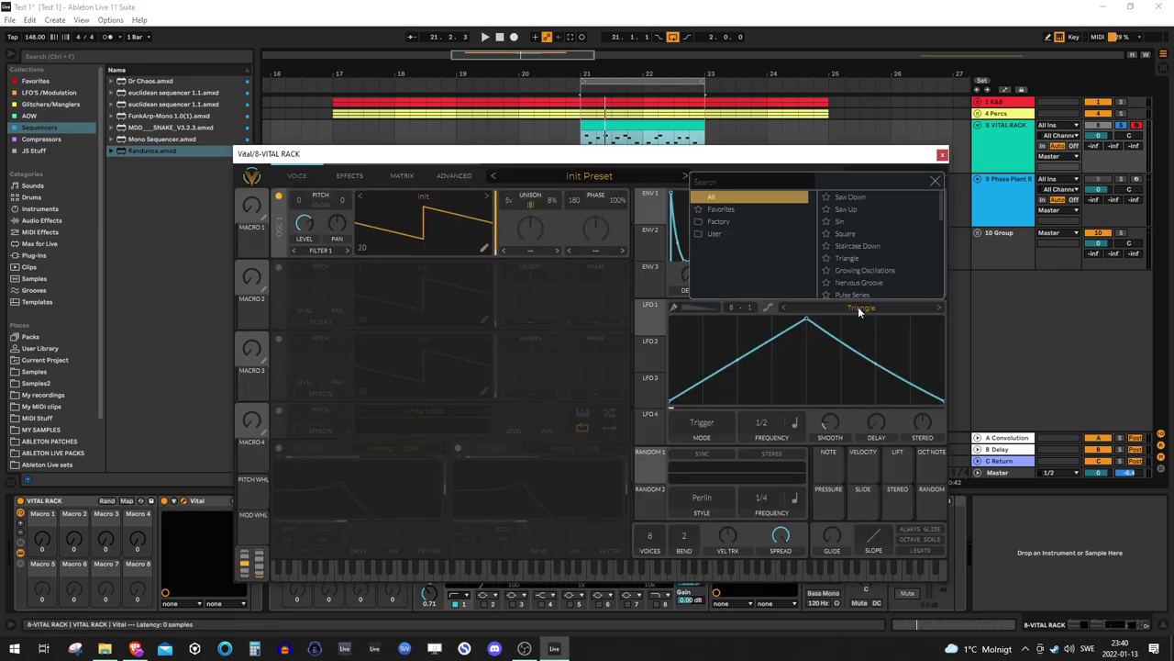
click(721, 236)
right_click(721, 240)
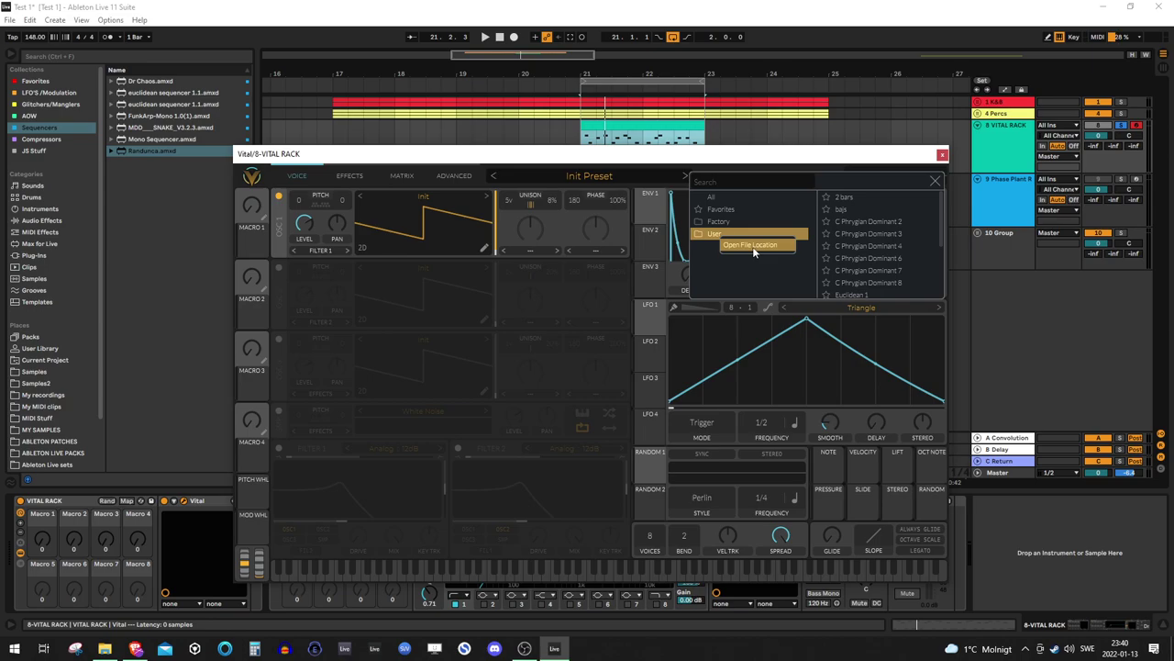
click(752, 246)
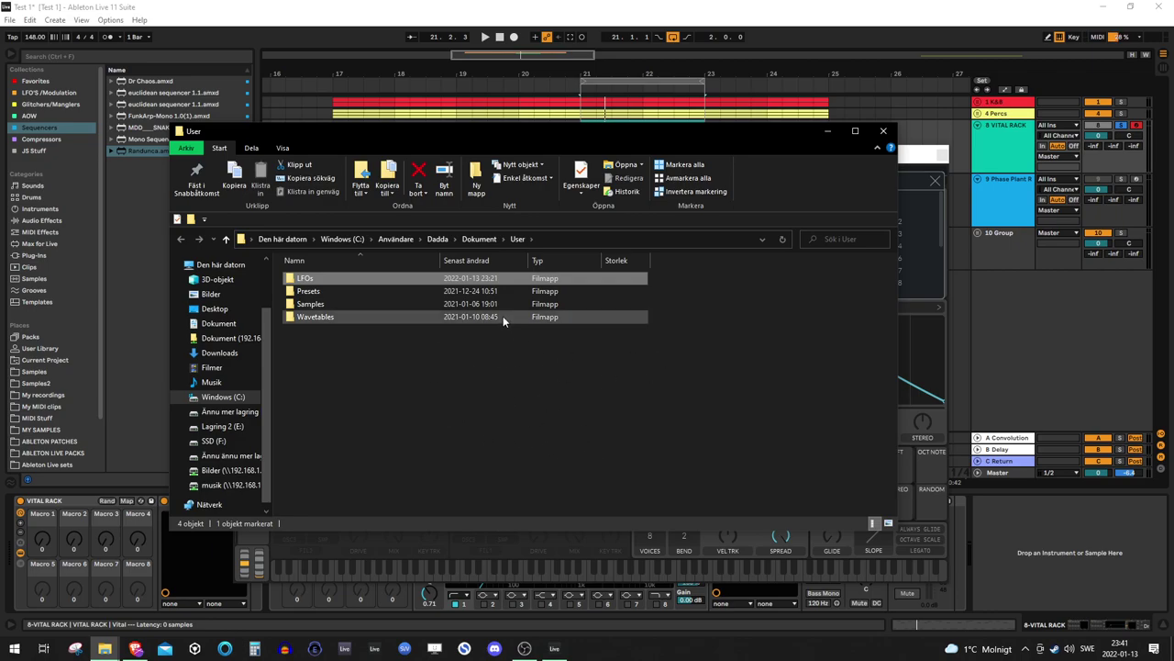
- Confirm the LFOs folder path in Explorer and return to the converter's save dialog
double_click(316, 281)
click(287, 238)
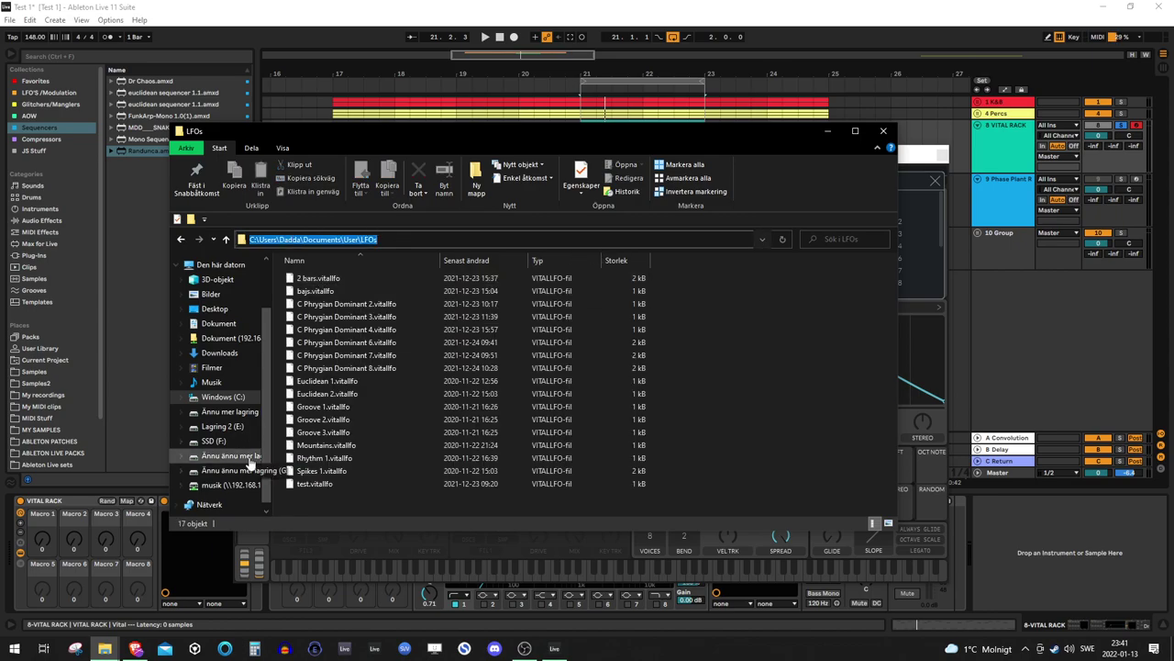
click(136, 648)
click(517, 73)
click(516, 74)
- Save My cool melody.vitallfo to LFOs and find it in Vital's User LFO shape list
key(Escape)
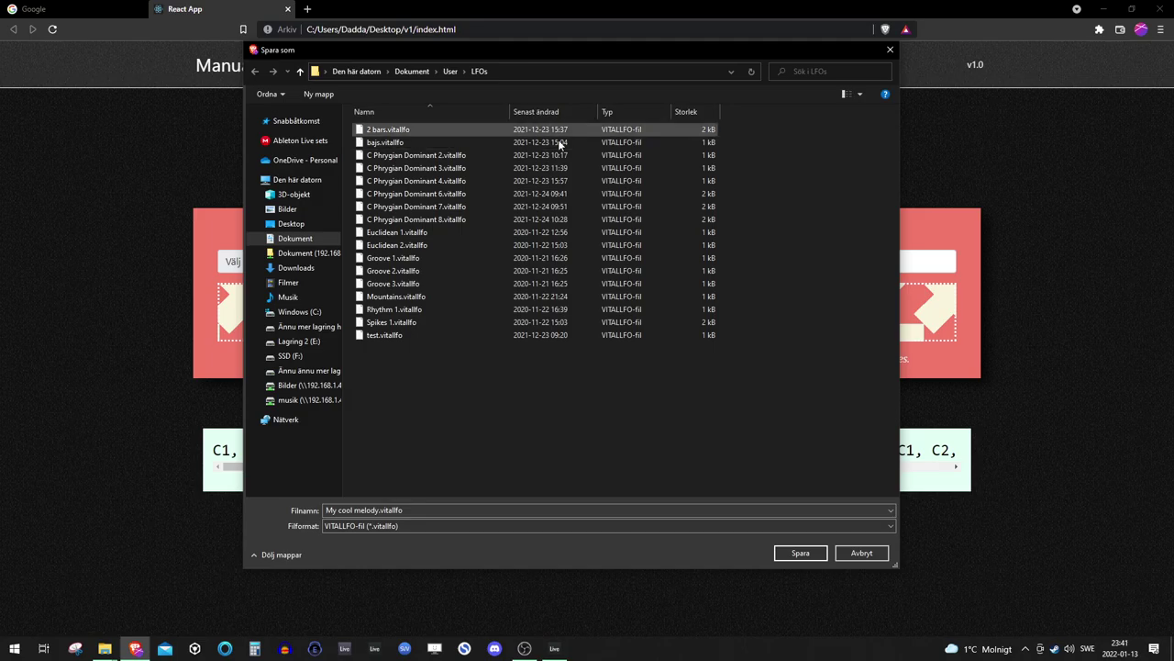
click(800, 552)
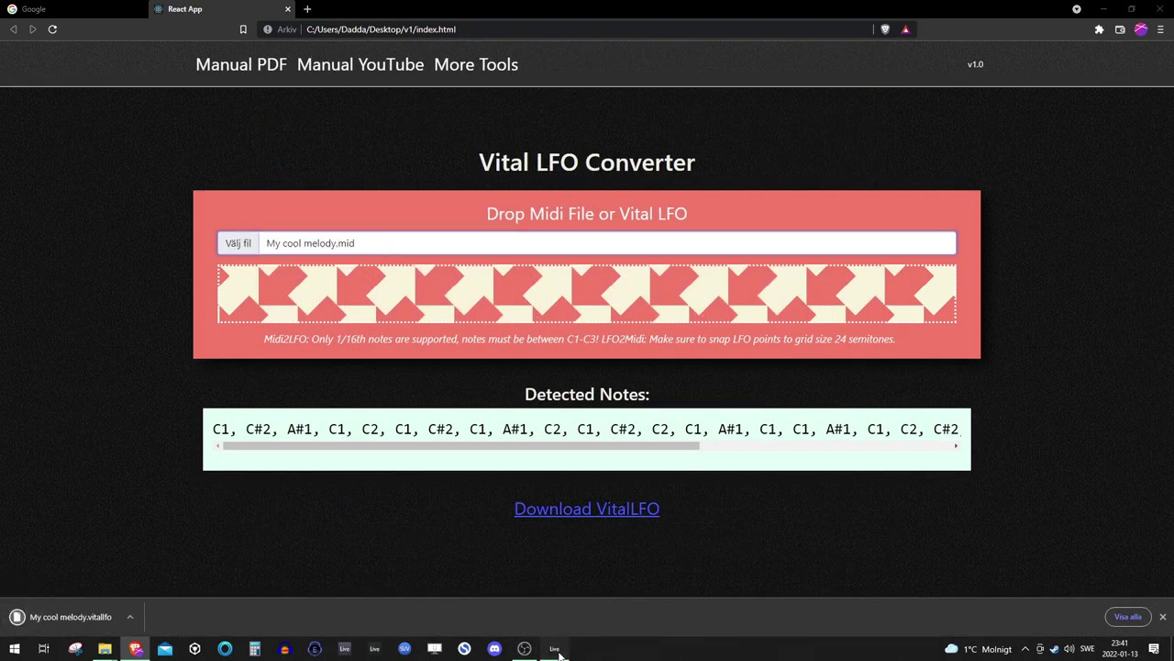
click(554, 648)
click(935, 181)
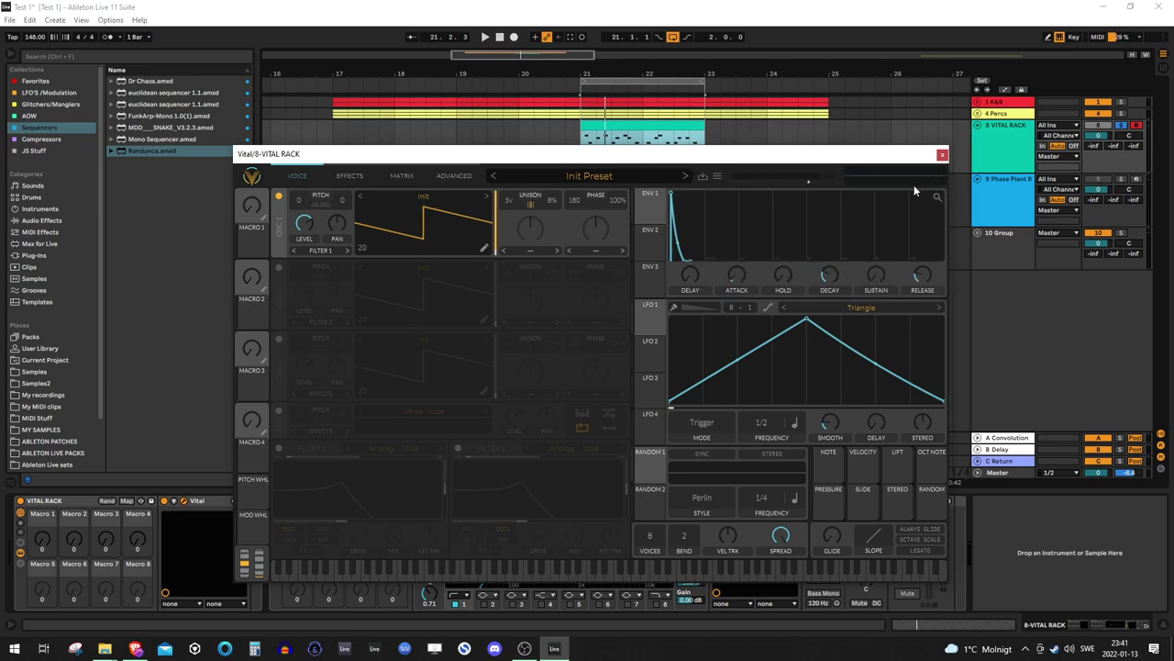
click(862, 314)
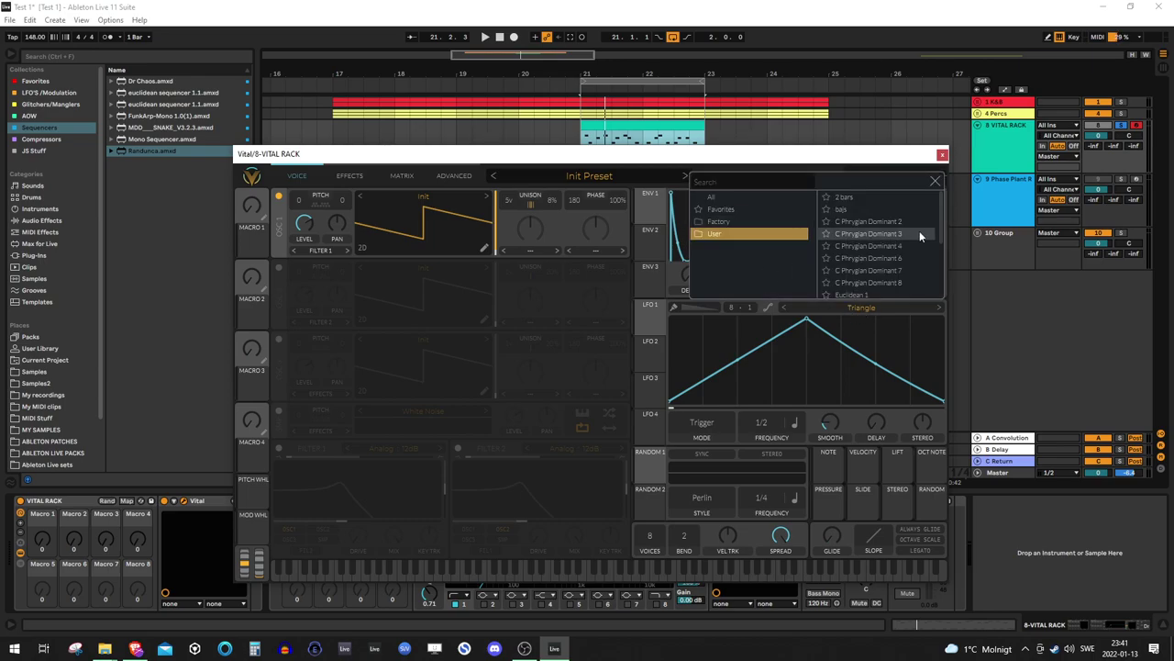
drag(941, 226, 934, 274)
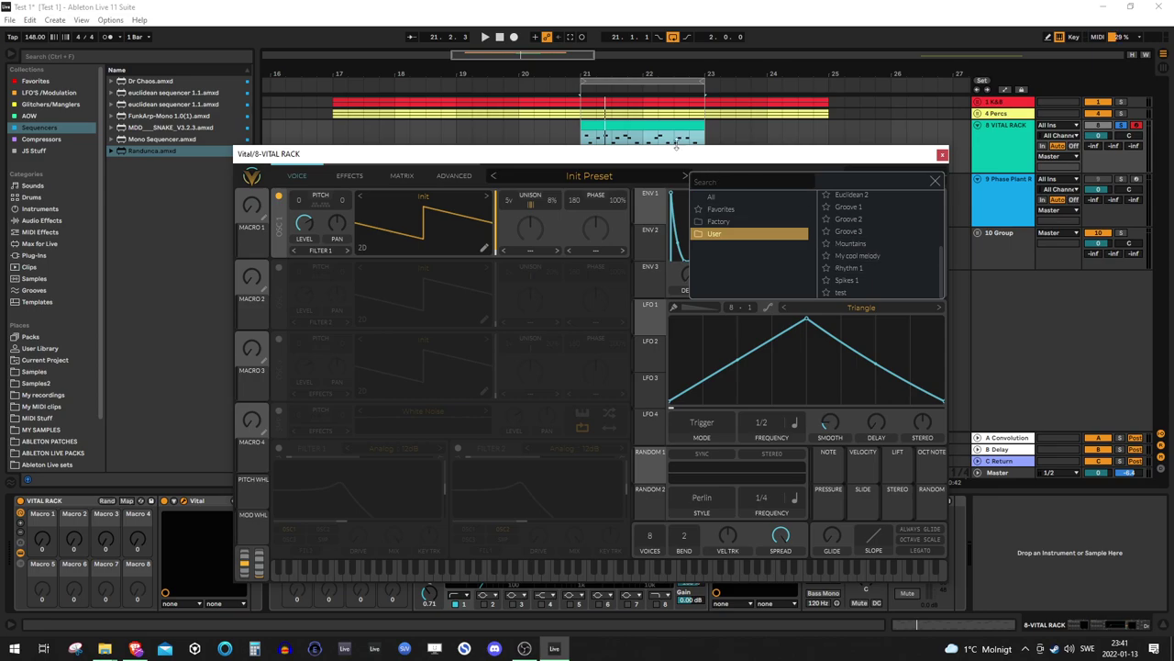
- Load the My cool melody shape into LFO 1
click(881, 258)
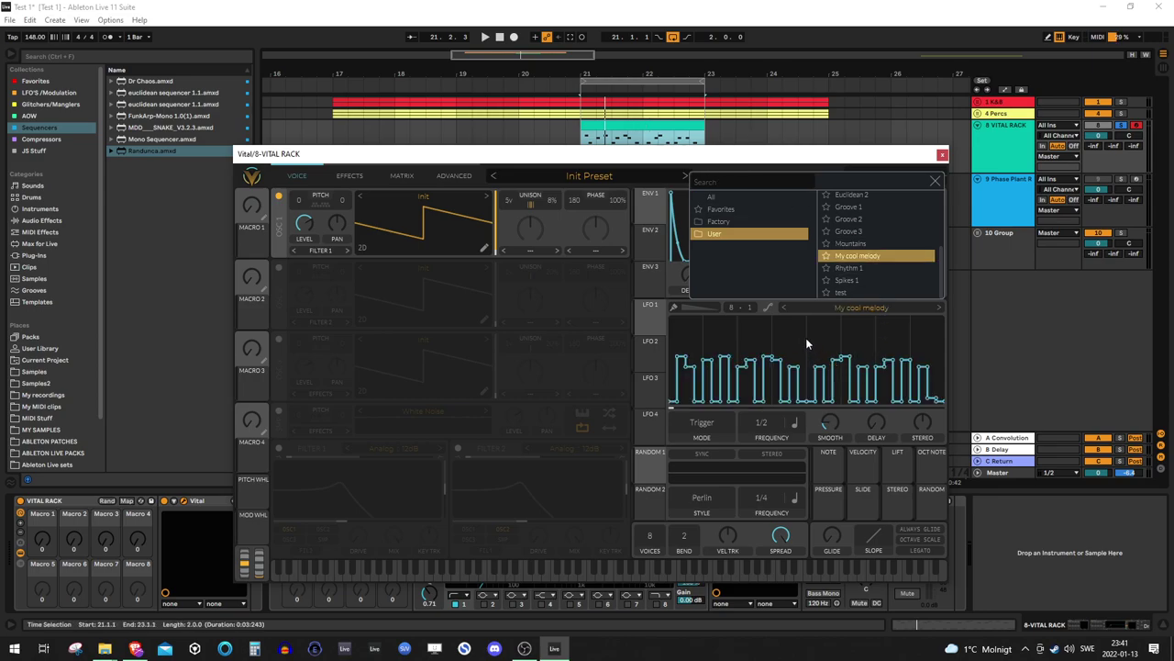
click(935, 181)
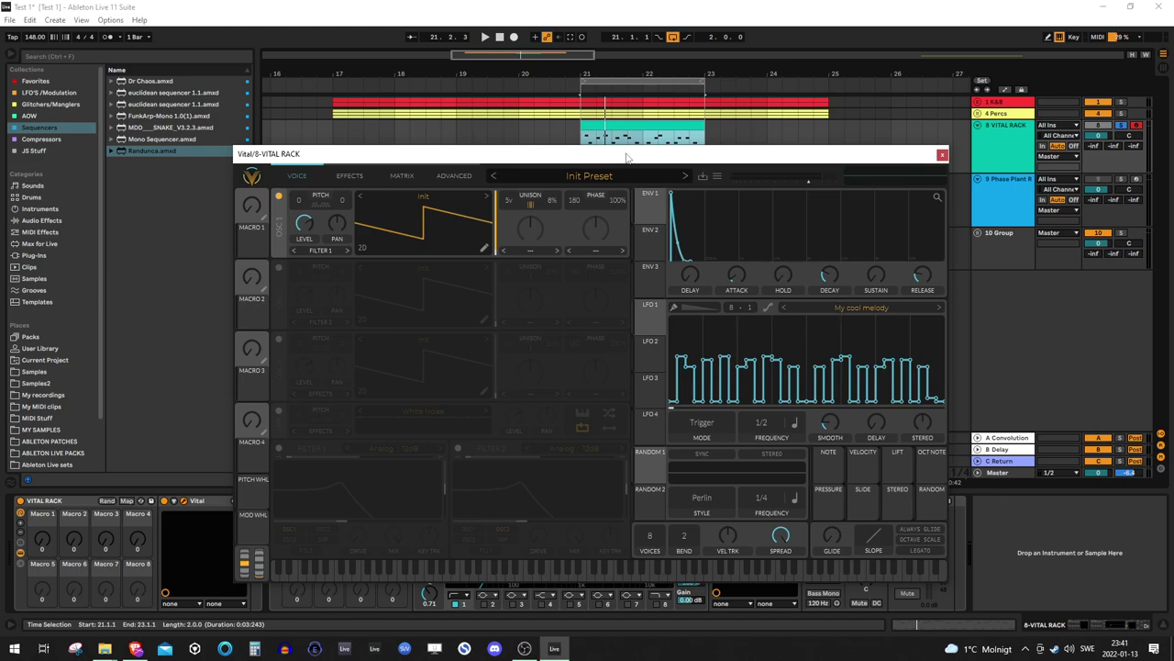
drag(626, 158, 617, 187)
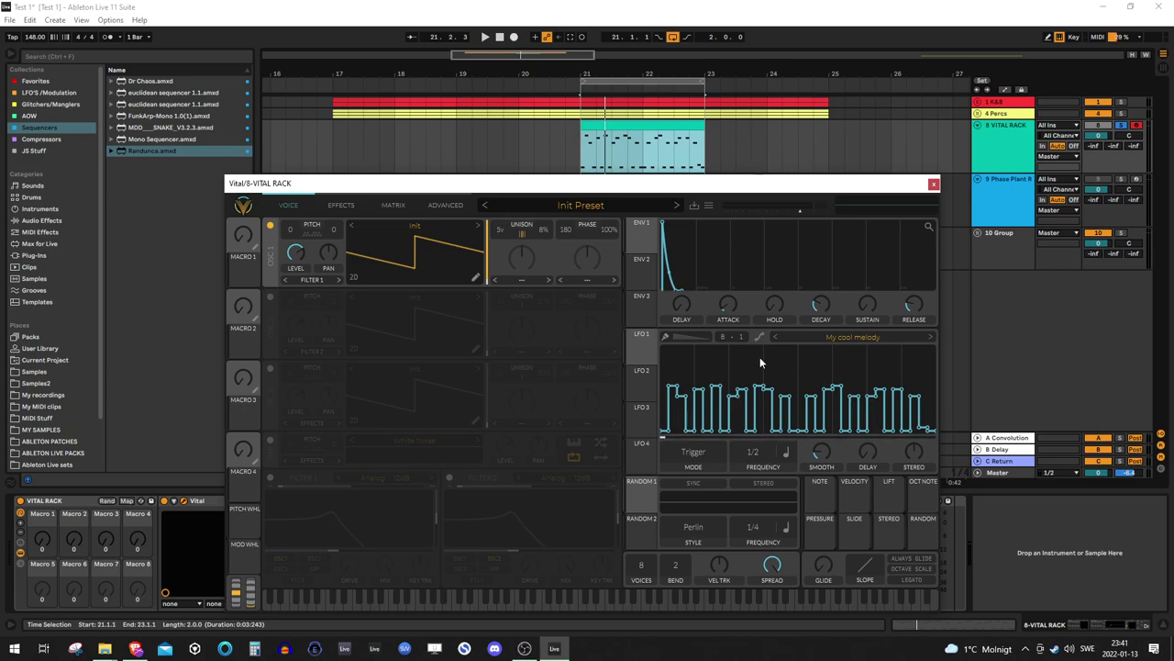
- Set LFO 1's grid to 16 horizontally and 24 vertically
drag(726, 336, 735, 191)
drag(747, 339, 732, 159)
drag(745, 337, 772, 260)
drag(744, 338, 747, 271)
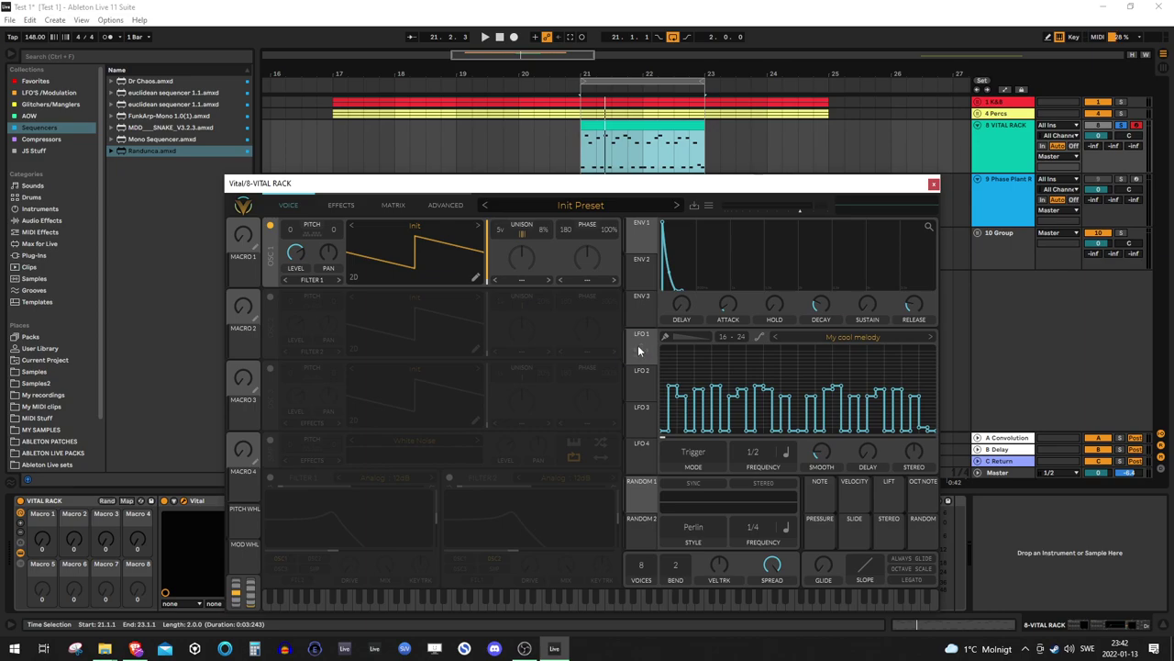
- Route LFO 1 to oscillator 1's pitch and highlight the converter's grid size 24 hint
drag(638, 349, 294, 250)
mouse_move(135, 648)
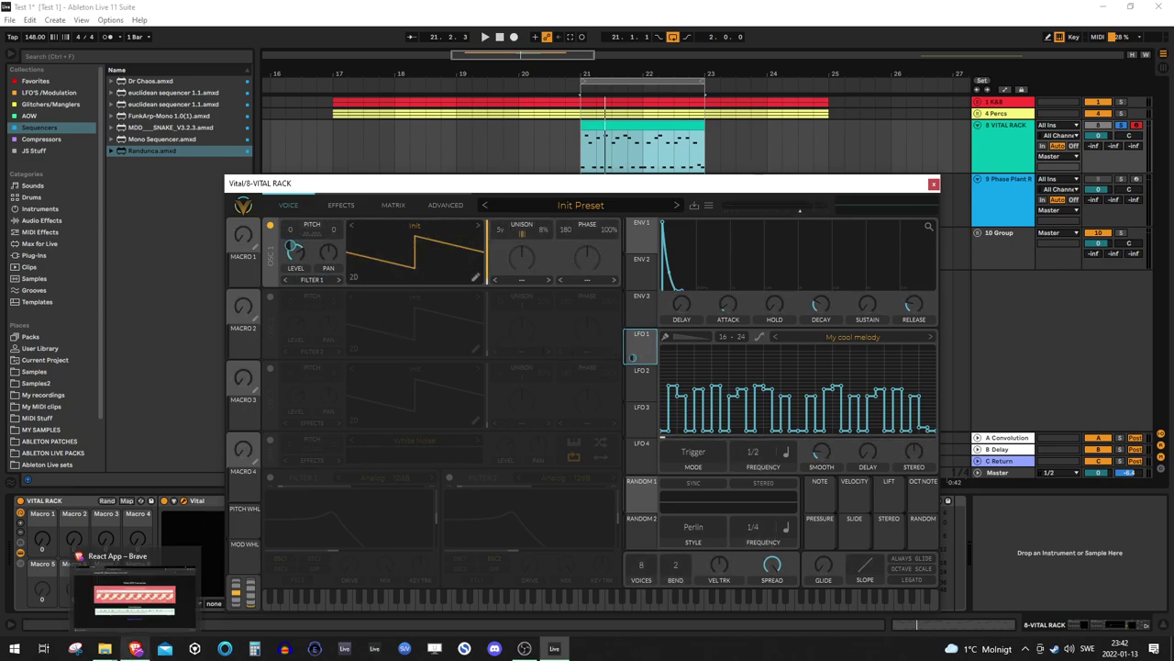
click(134, 591)
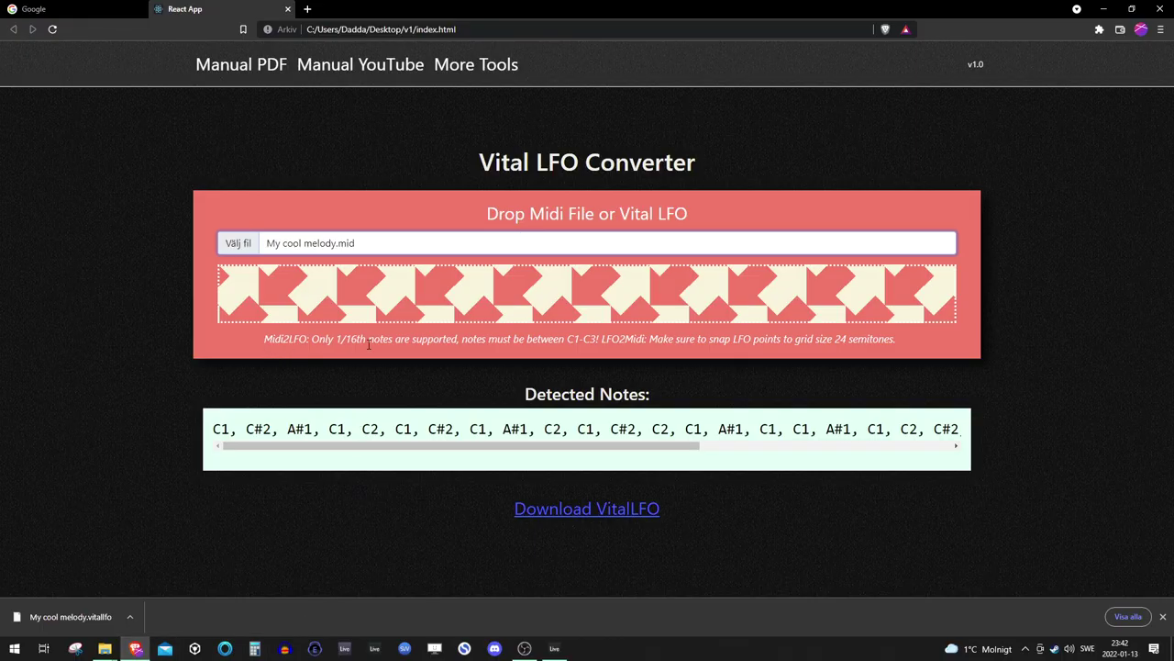
drag(390, 341, 897, 342)
click(705, 338)
click(897, 342)
- Set LFO 1's modulation amount on oscillator 1 to exactly 48
click(1105, 8)
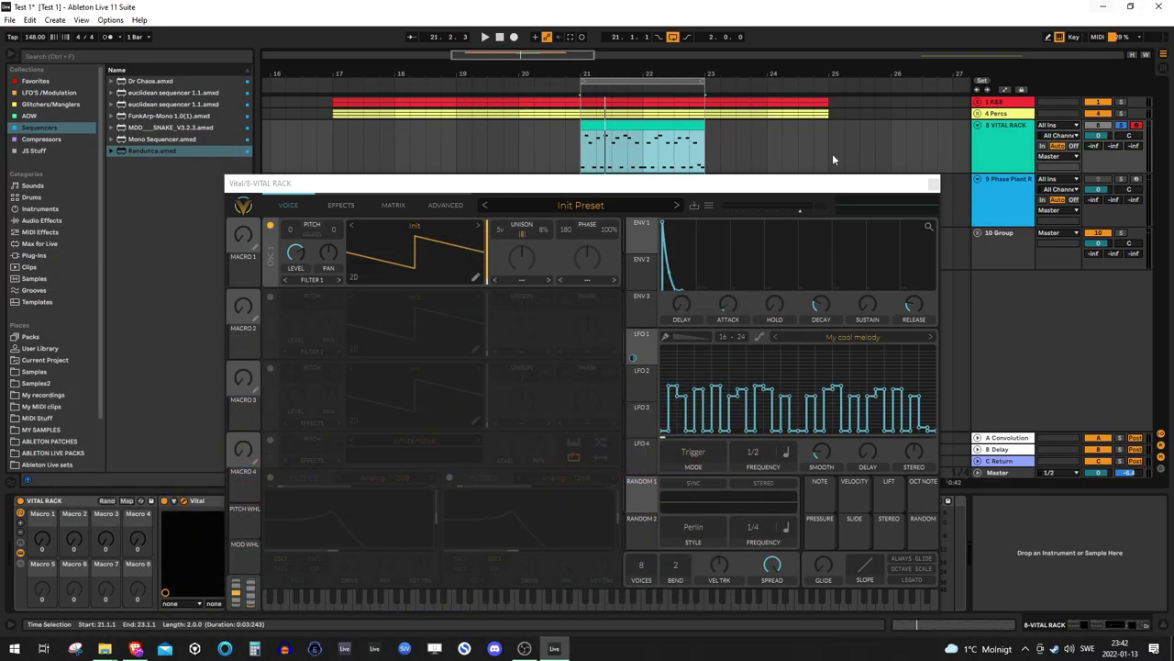
right_click(291, 249)
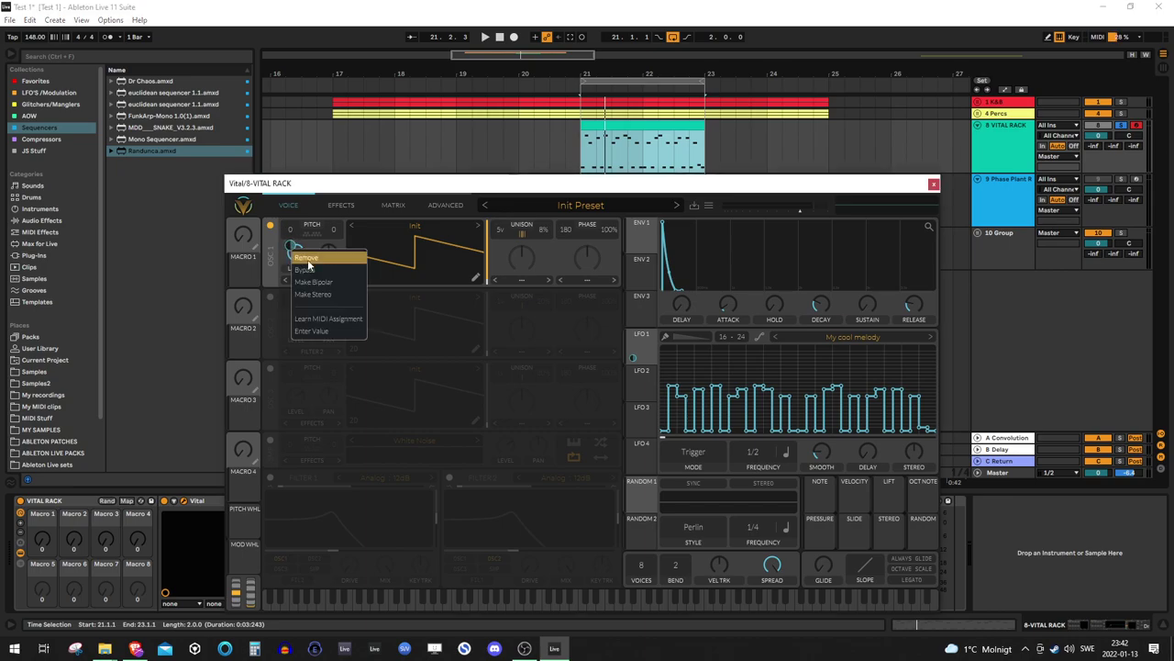
click(337, 336)
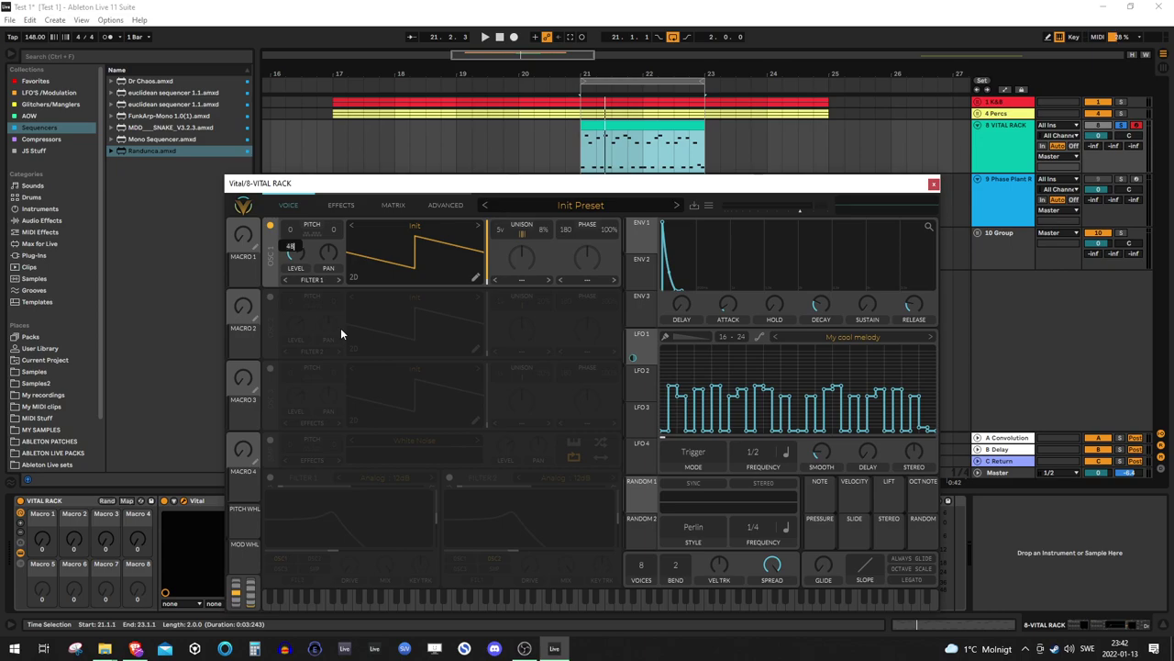
text(48)
key(Return)
- Close the Vital windows and move the VITAL RACK melody clip to bars 19–21
click(933, 184)
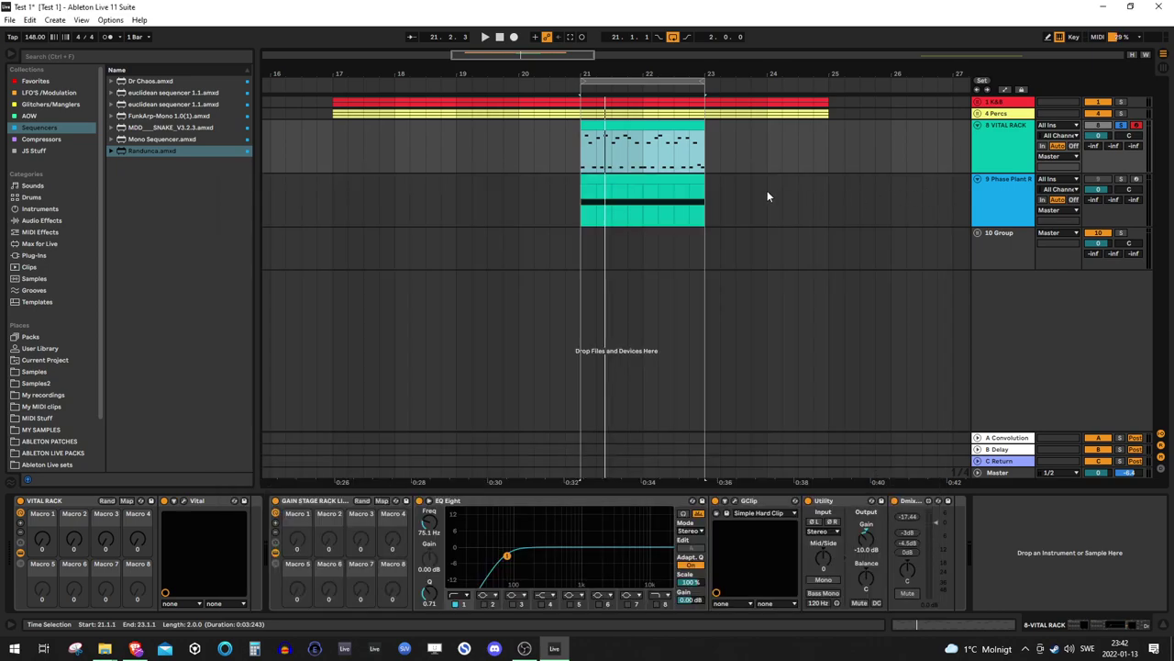
click(674, 151)
click(680, 127)
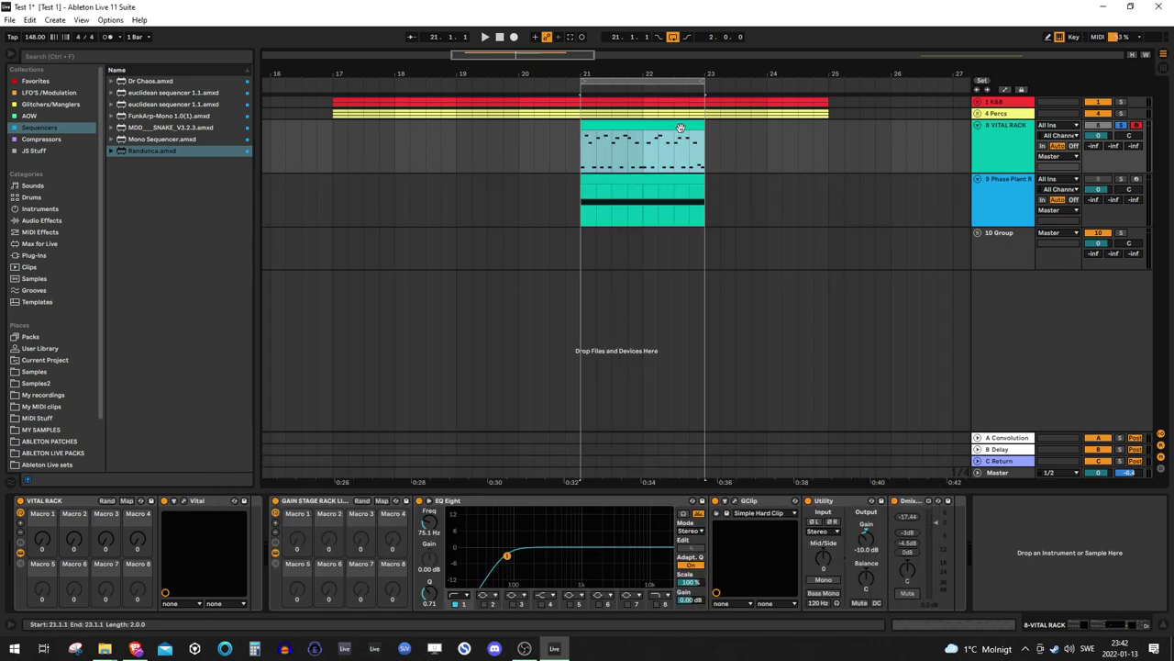
drag(679, 127, 567, 161)
- Create a MIDI clip over bars 21–23 on VITAL RACK and raise its long note an octave
click(604, 177)
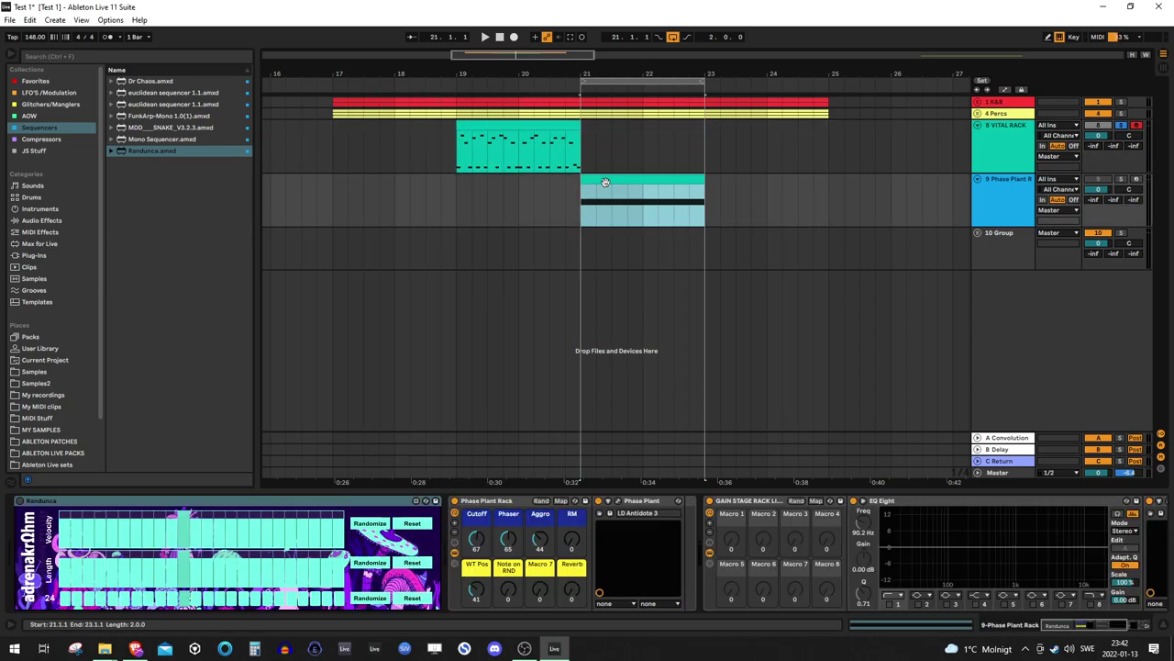
double_click(656, 177)
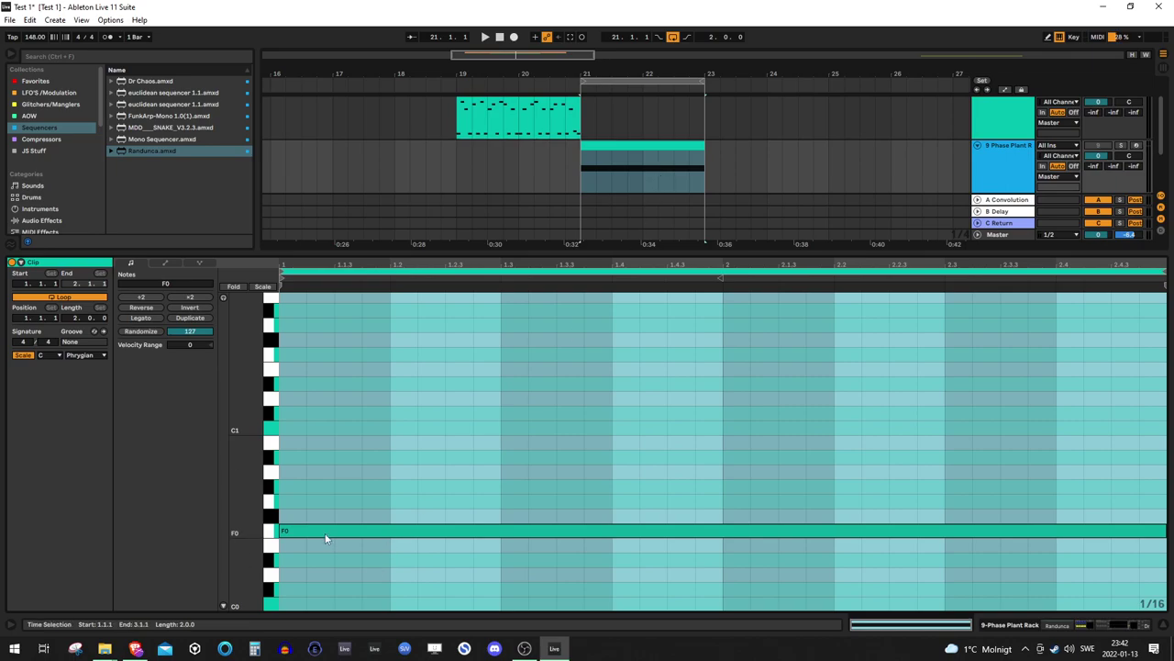
click(990, 151)
key(shift+Tab)
click(642, 215)
click(654, 149)
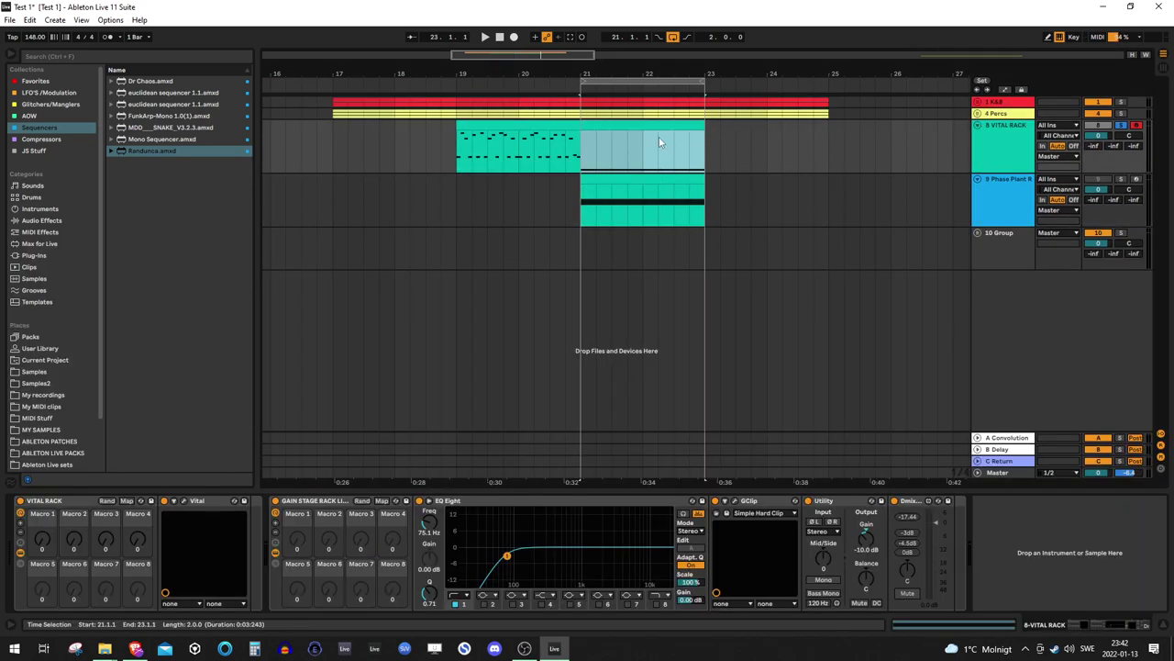
key(ctrl+shift+m)
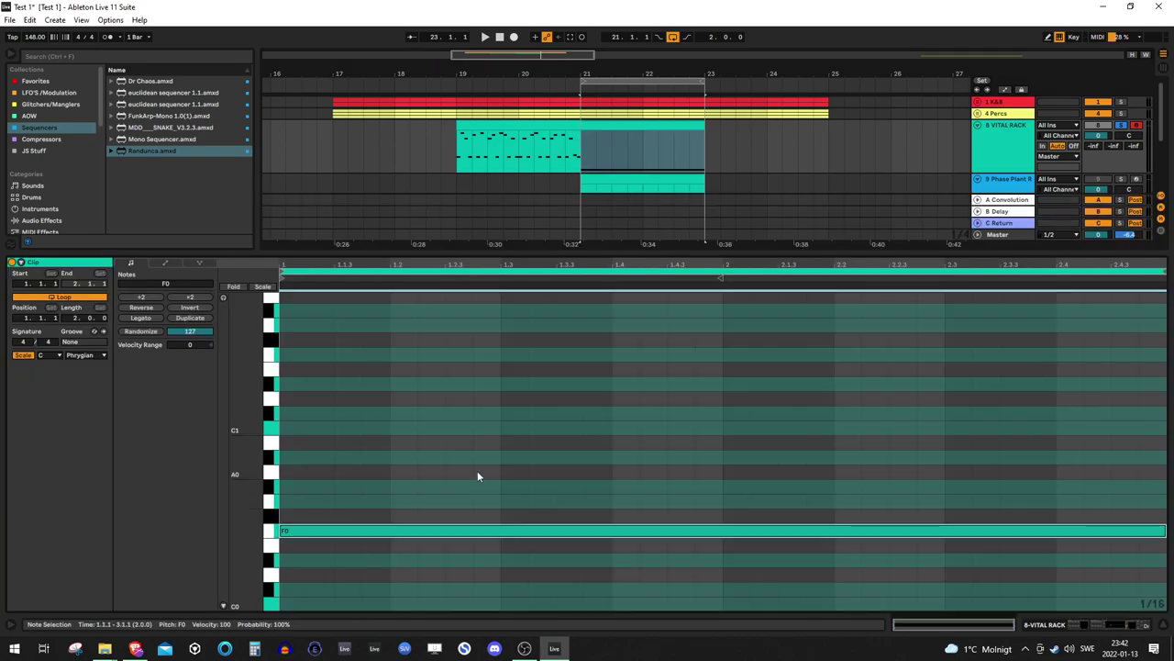
key(shift+Up)
click(1013, 145)
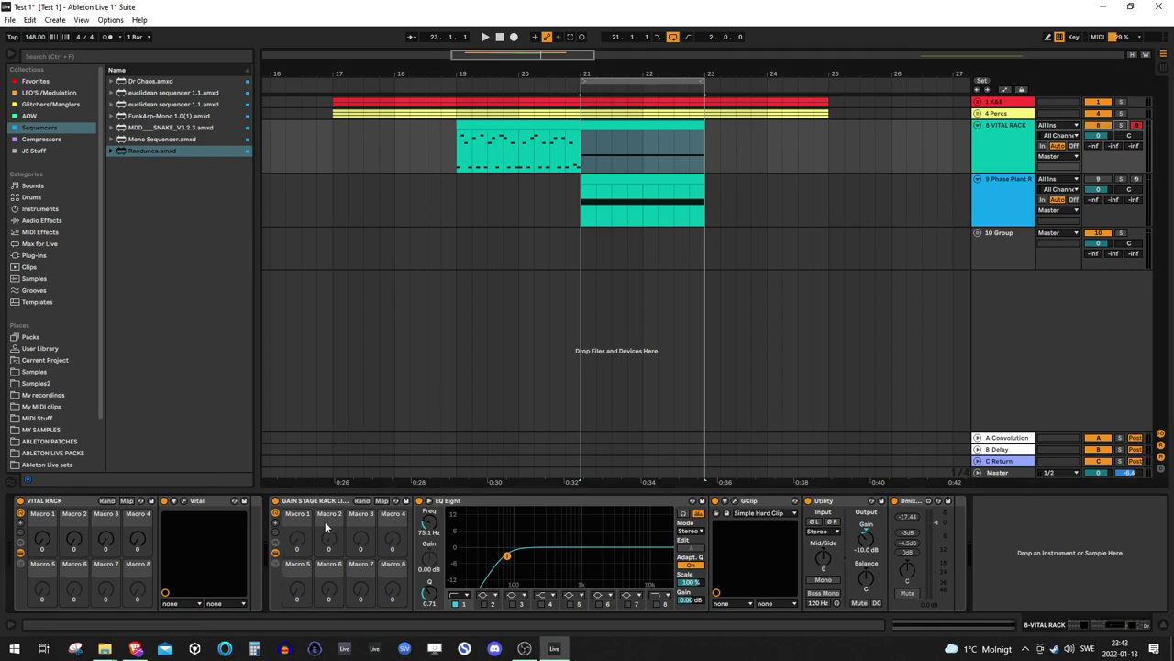
- In Vital, raise ENV 1 sustain to full and adjust its decay
click(184, 501)
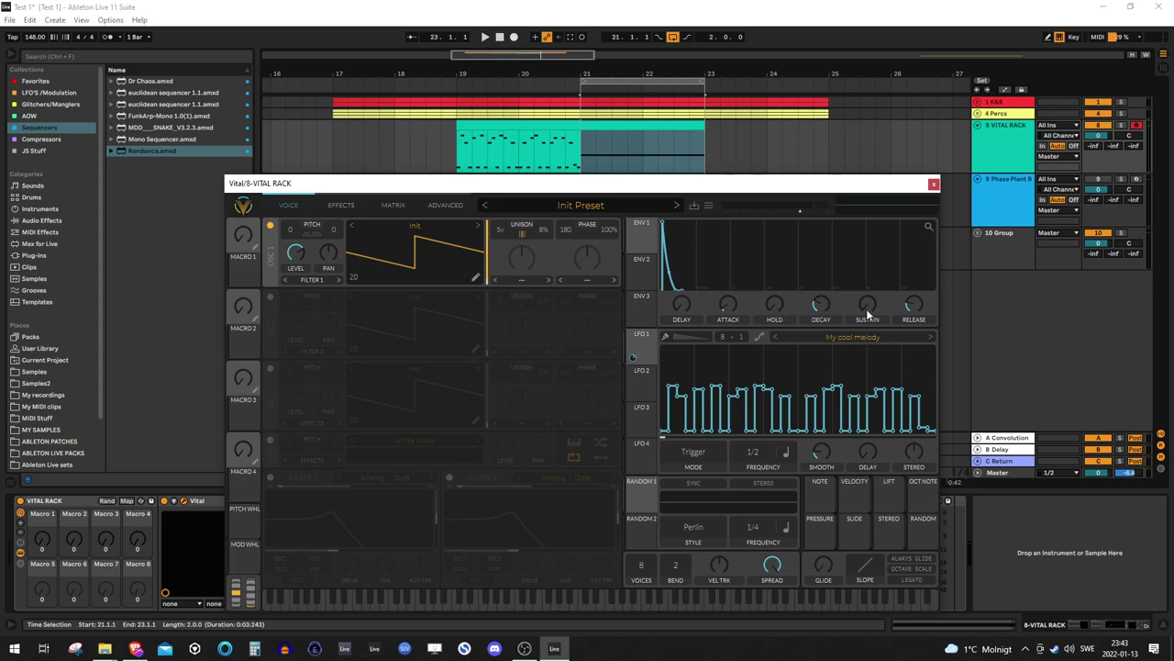
drag(867, 314, 901, 200)
drag(806, 308, 811, 326)
- Curve LFO 2, route it at a reduced amount to OSC 1 Level, and adjust its synced rate
scroll(909, 309, down, 3)
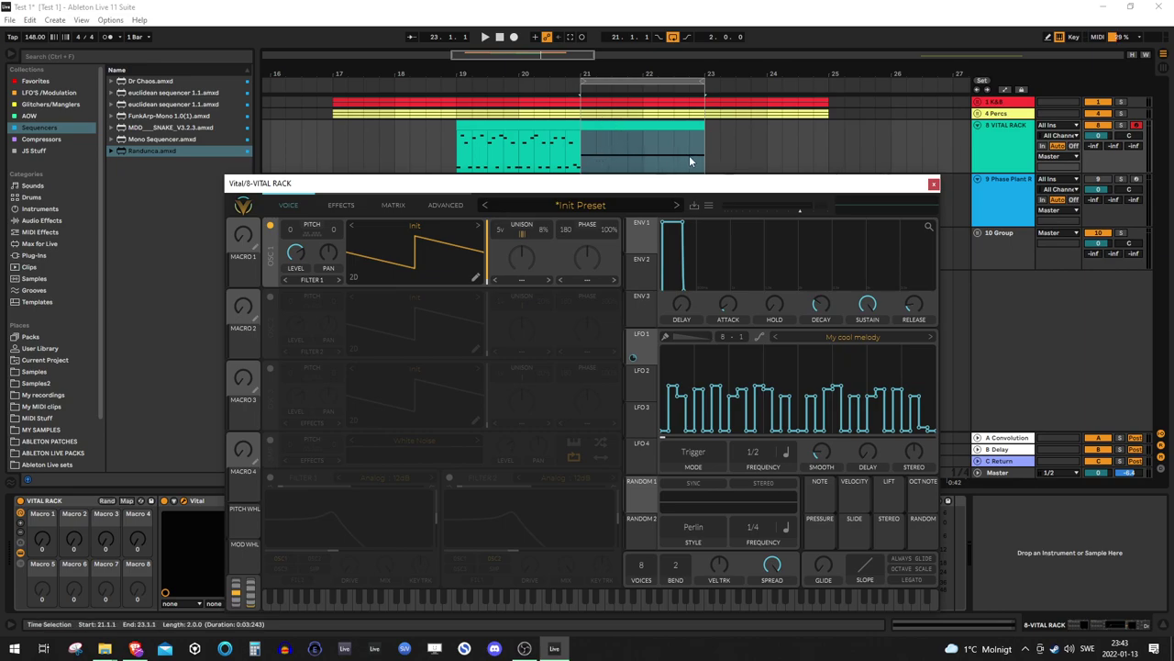
click(641, 373)
drag(797, 360, 662, 349)
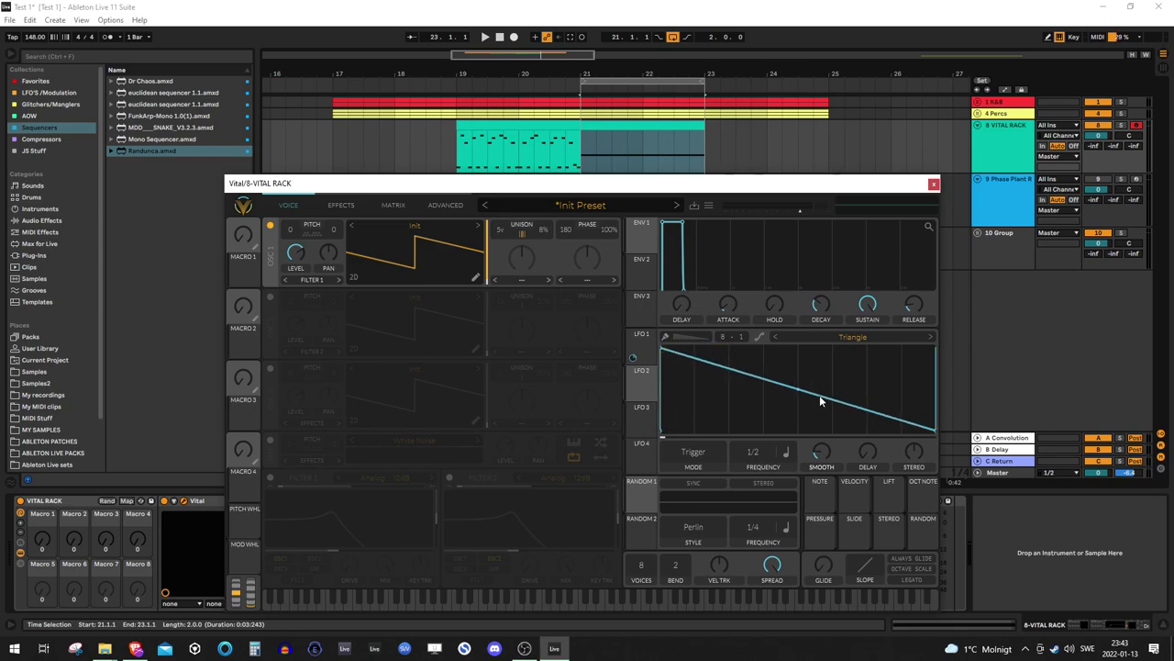
drag(799, 391, 784, 422)
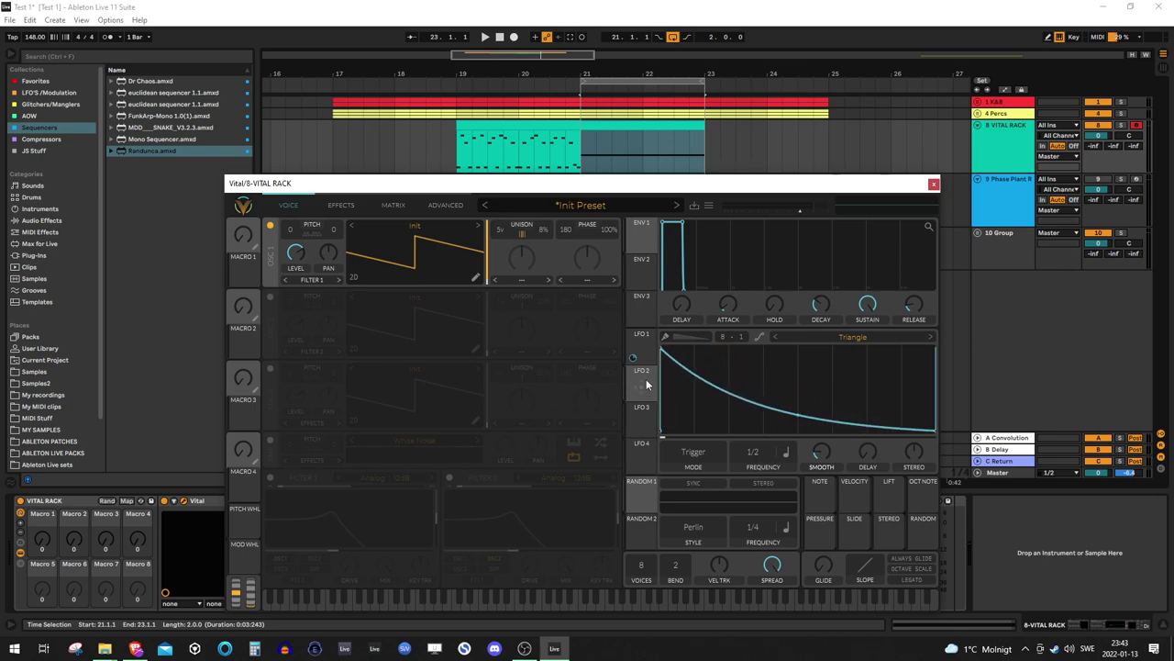
drag(643, 387, 295, 259)
drag(295, 279, 296, 283)
drag(790, 409, 786, 378)
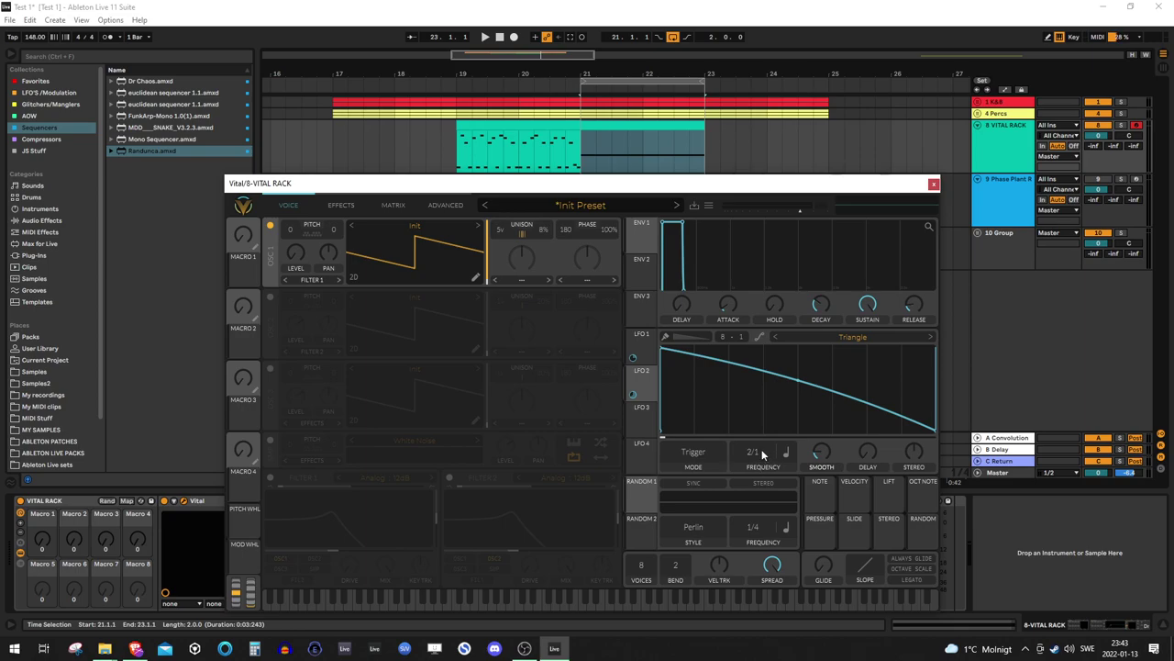
drag(763, 451, 767, 337)
click(641, 347)
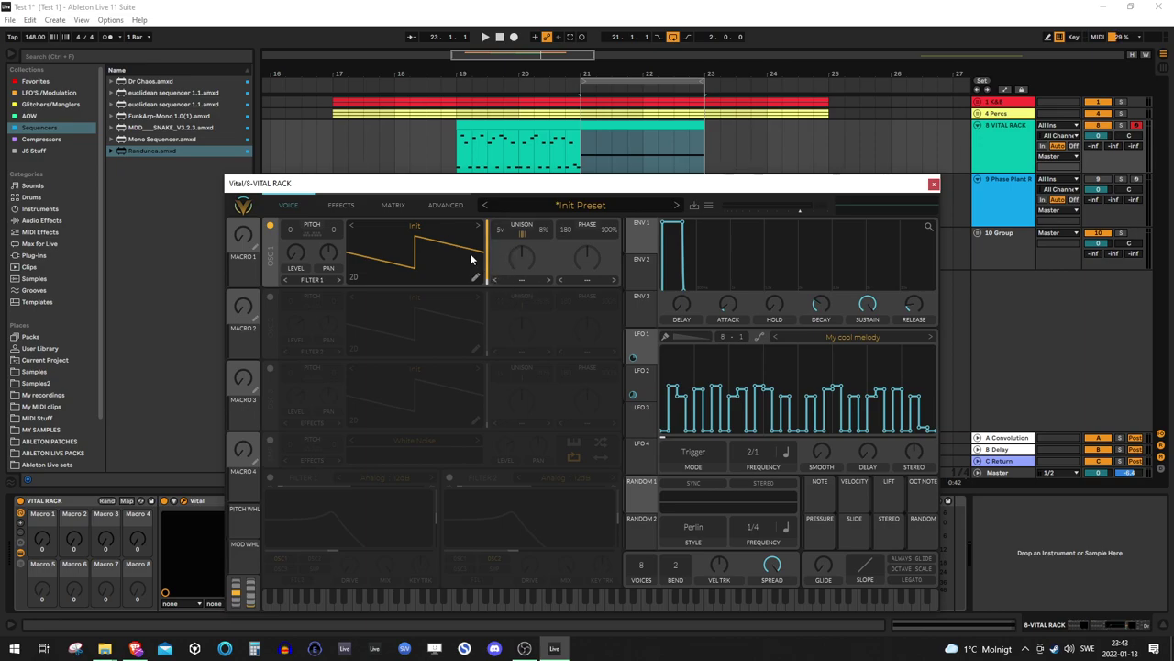
- Play the arrangement with the Vital editor reopened, starting and stopping playback to audition the patch
click(933, 184)
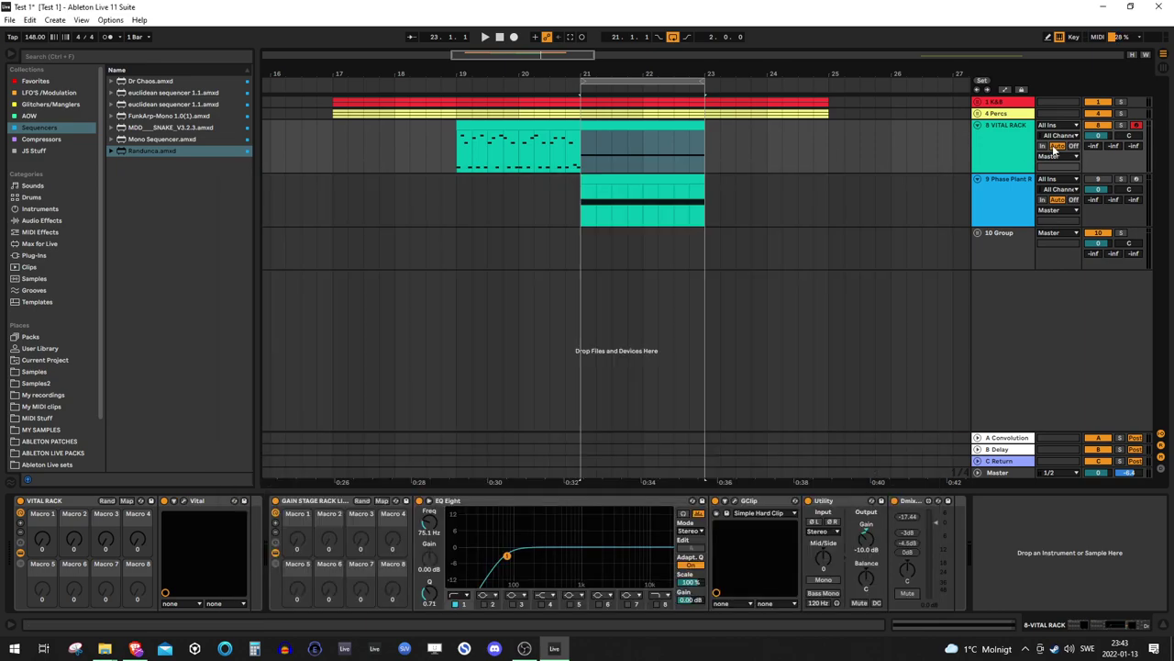
key(space)
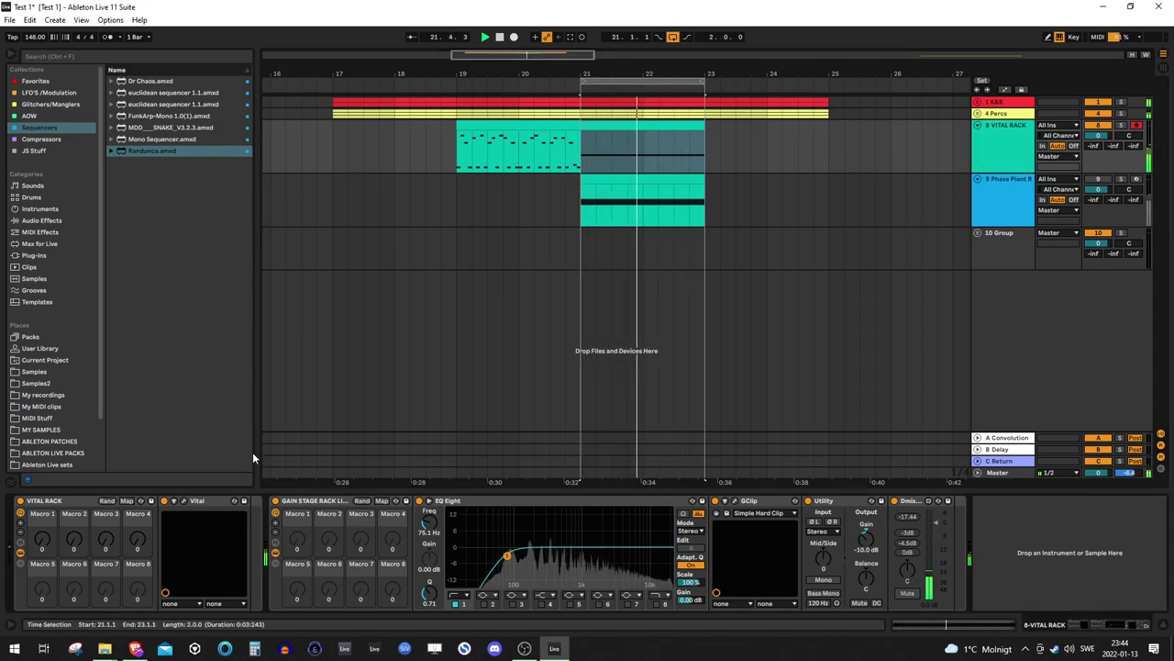
key(ctrl+alt+p)
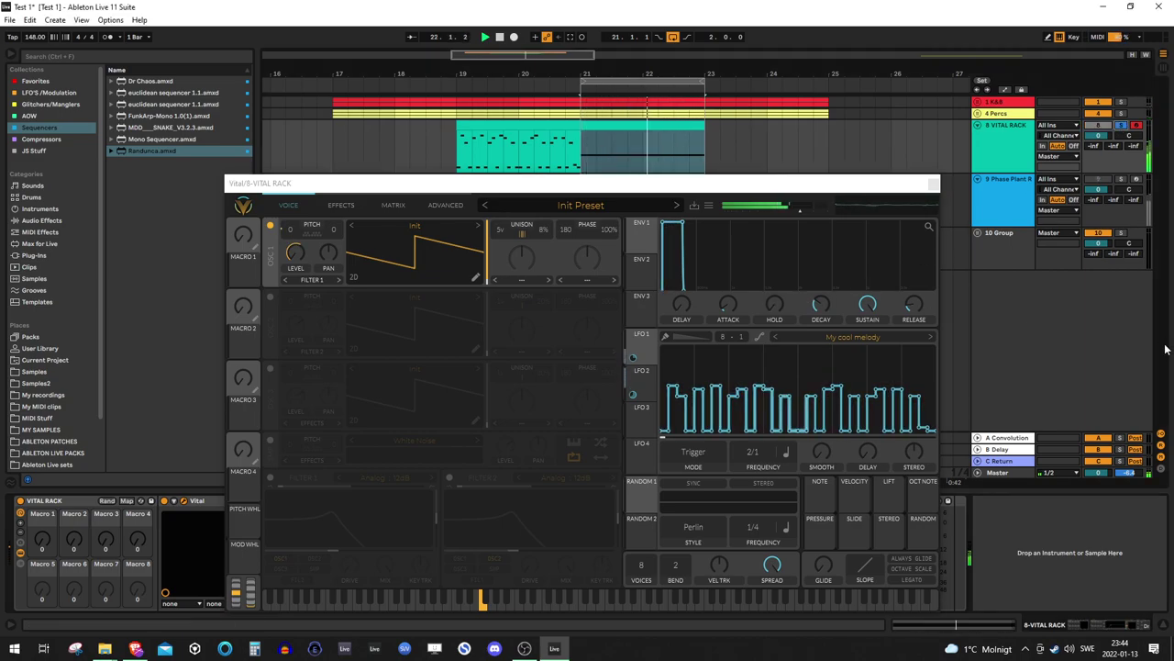
key(space)
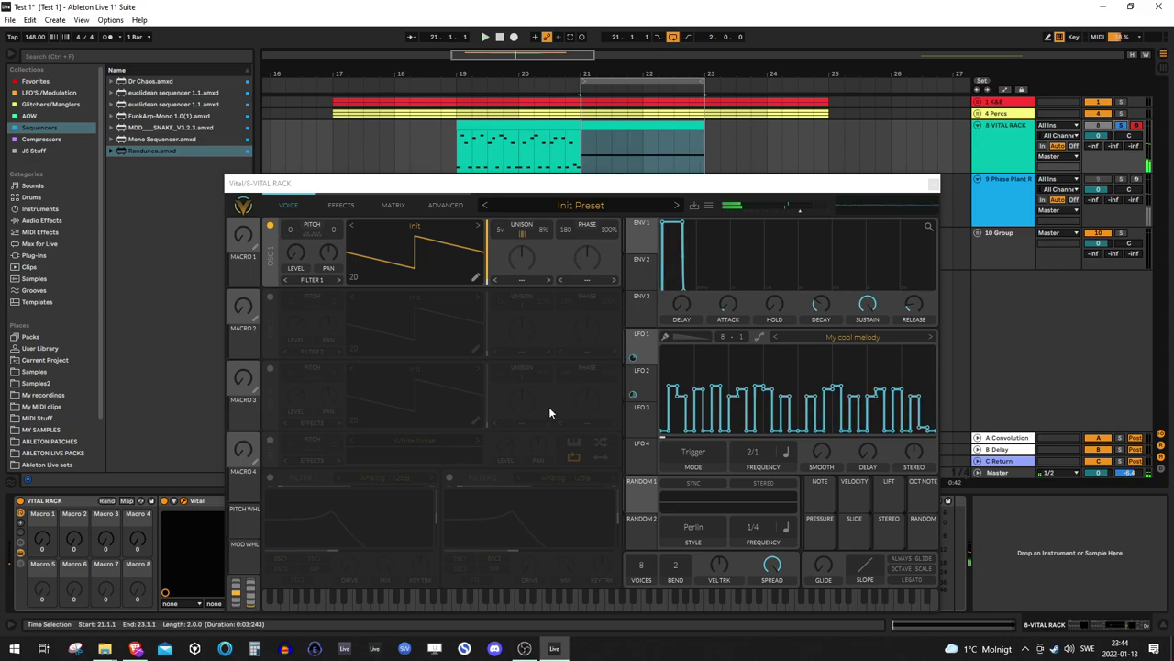
click(734, 407)
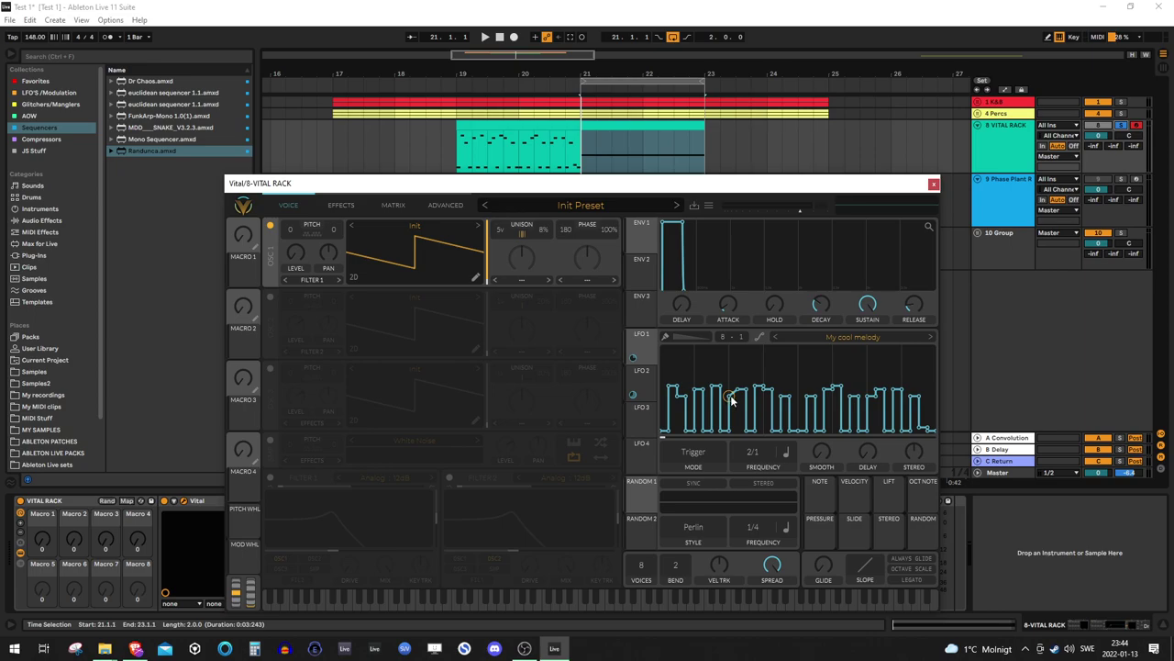
key(space)
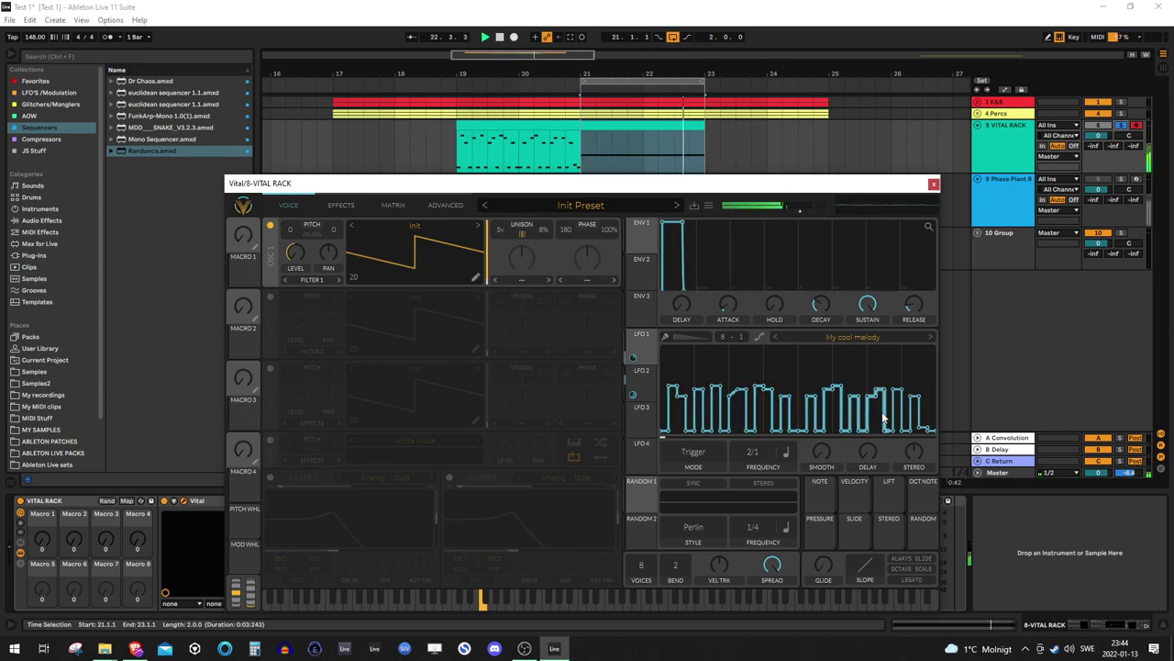
key(space)
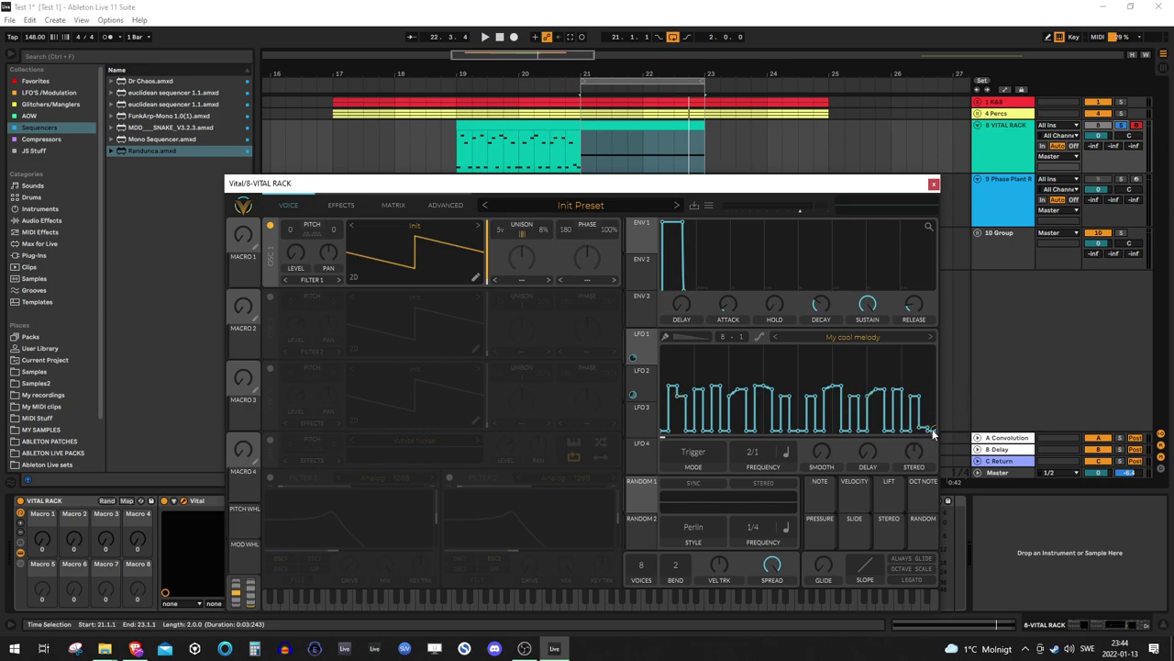
key(space)
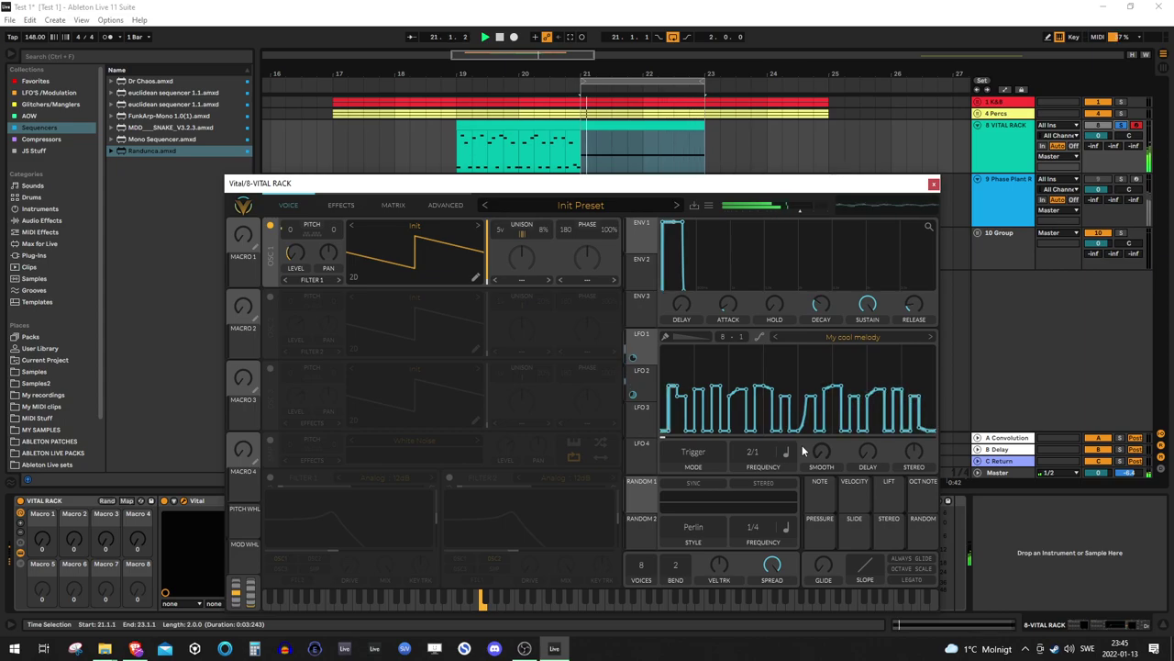
click(1119, 126)
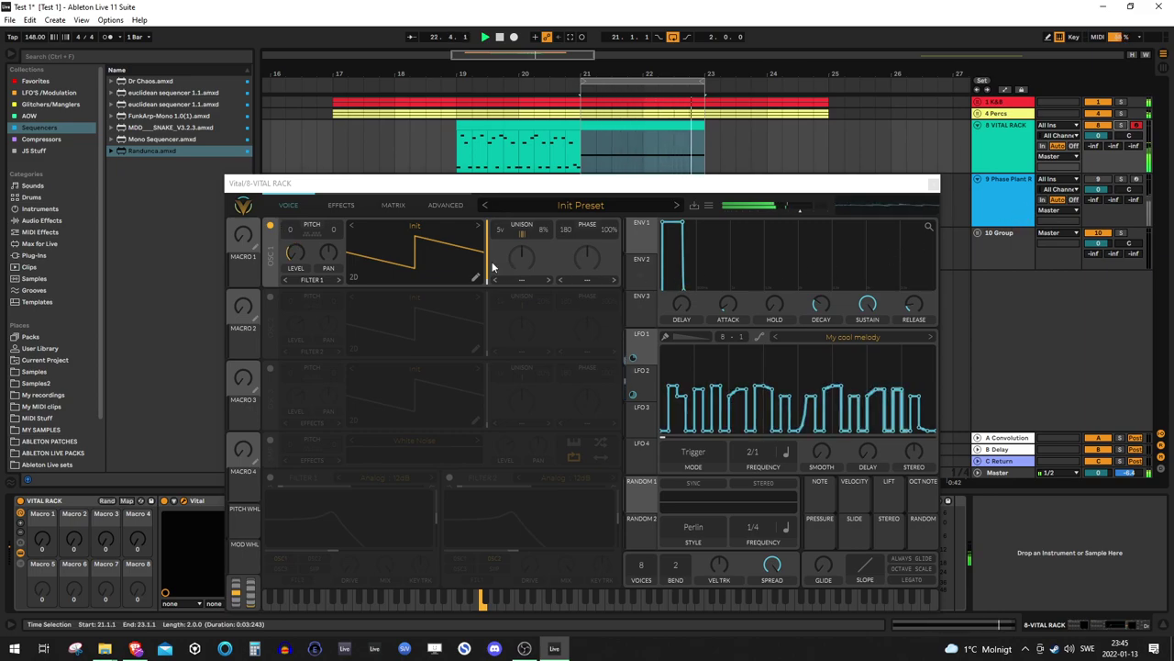
- Open the VITAL RACK clip's notes, then close and reopen Vital from the device chain
double_click(699, 137)
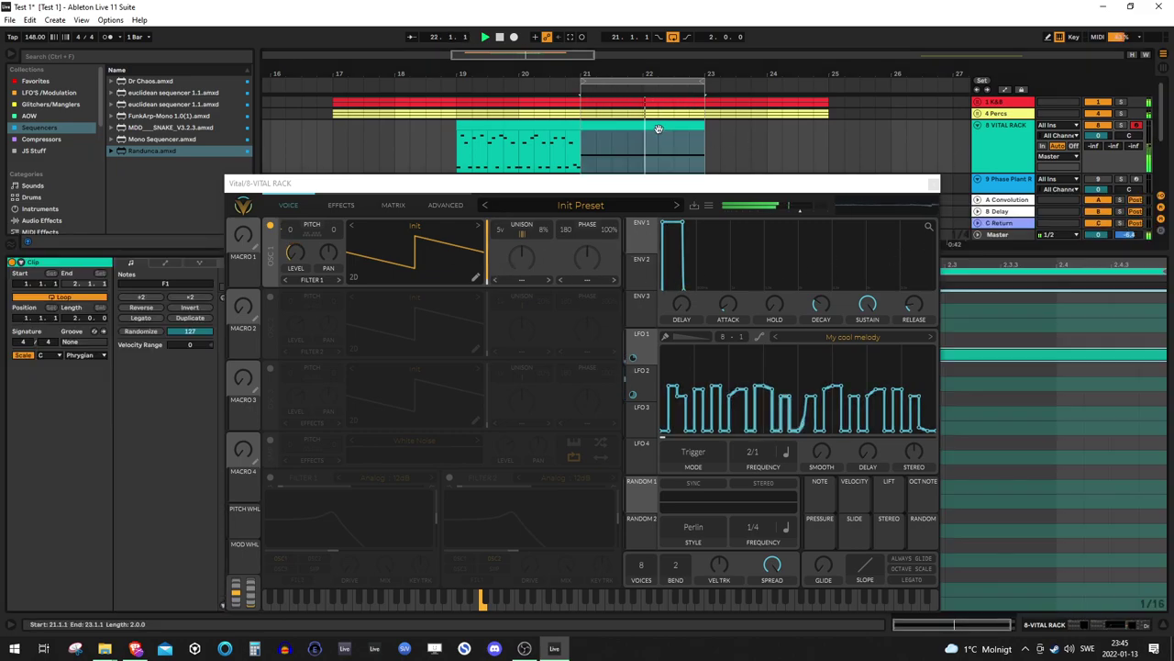
click(933, 185)
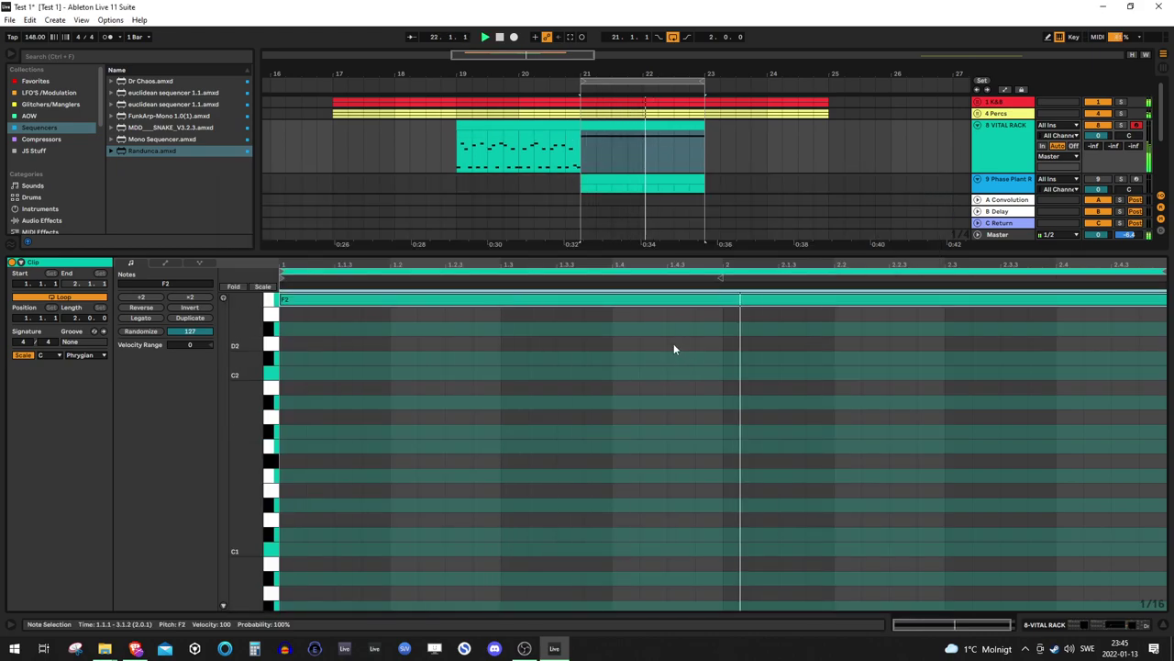
click(992, 148)
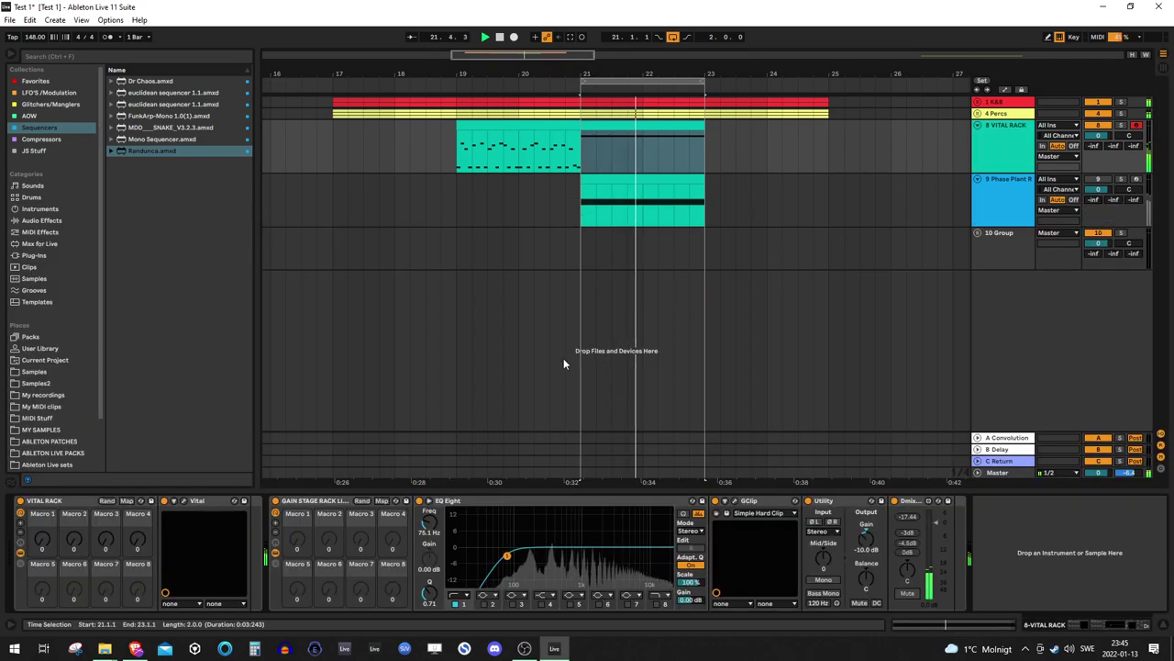
click(185, 501)
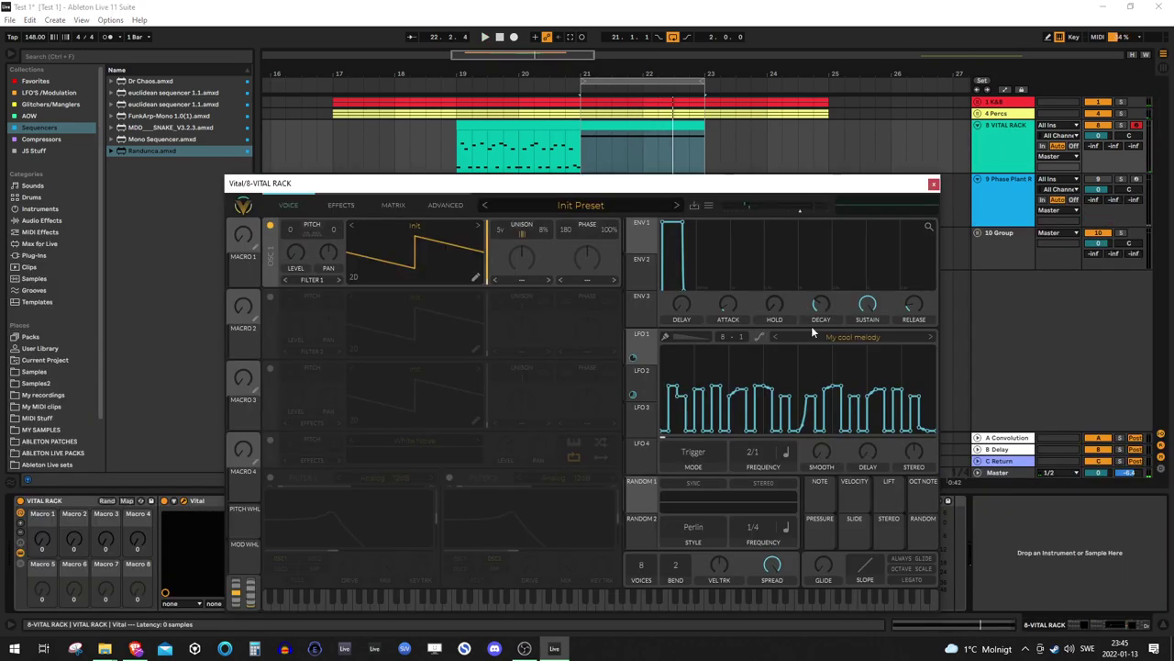
- Cycle LFO 1 shapes, reload My cool melody from the browser, play it, and close Vital
click(773, 337)
click(929, 337)
click(902, 337)
scroll(864, 296, down, 4)
click(858, 285)
click(927, 211)
key(space)
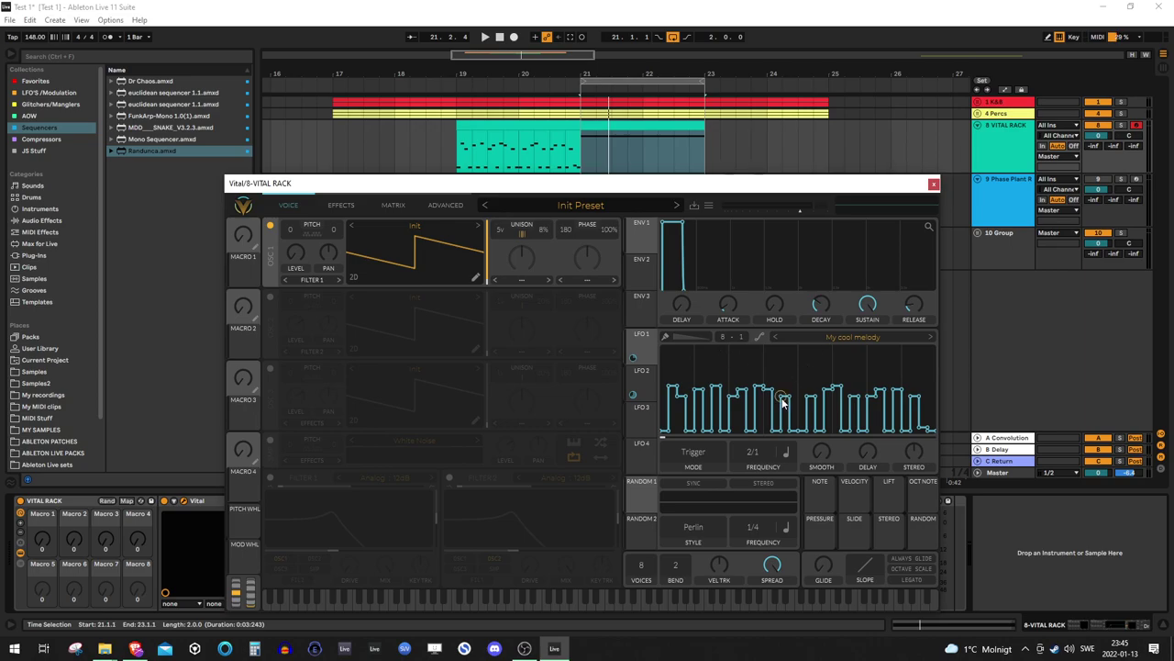
click(933, 183)
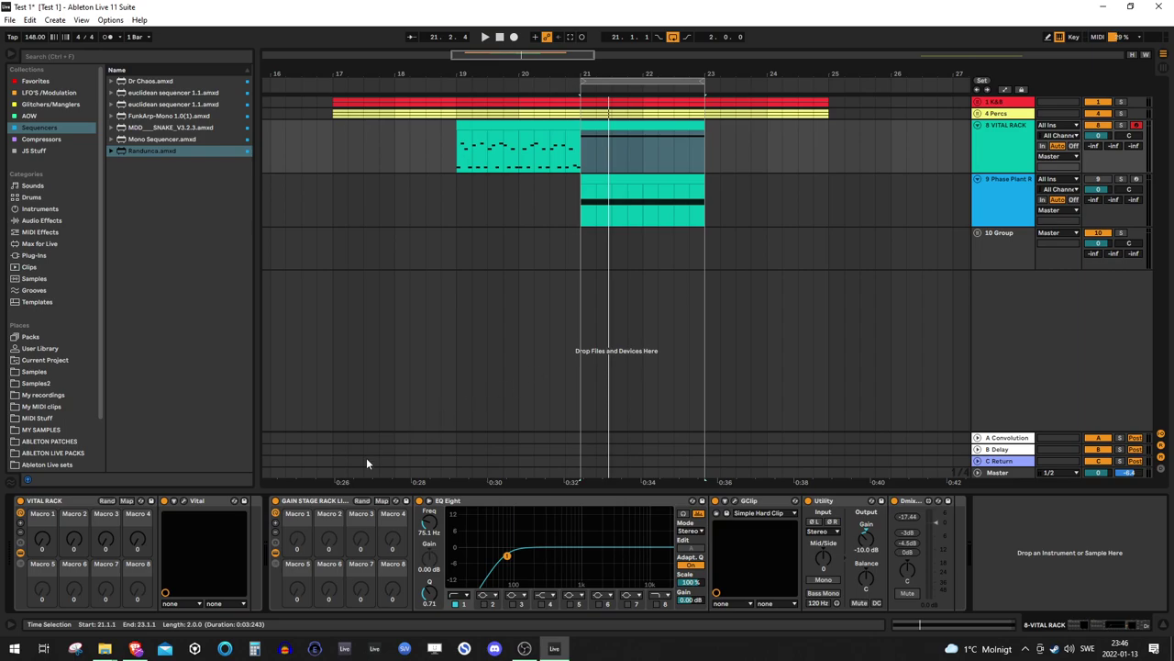
- Reopen the Vital editor, then switch to the Vital LFO Converter page in the browser
click(182, 504)
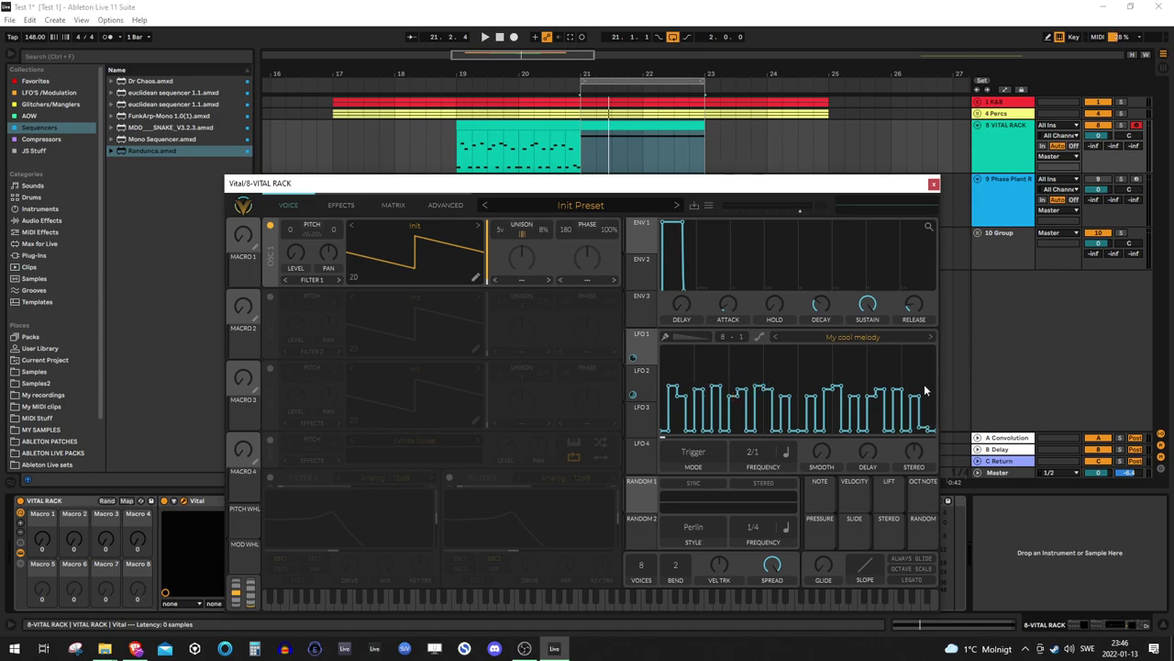
key(alt+Tab)
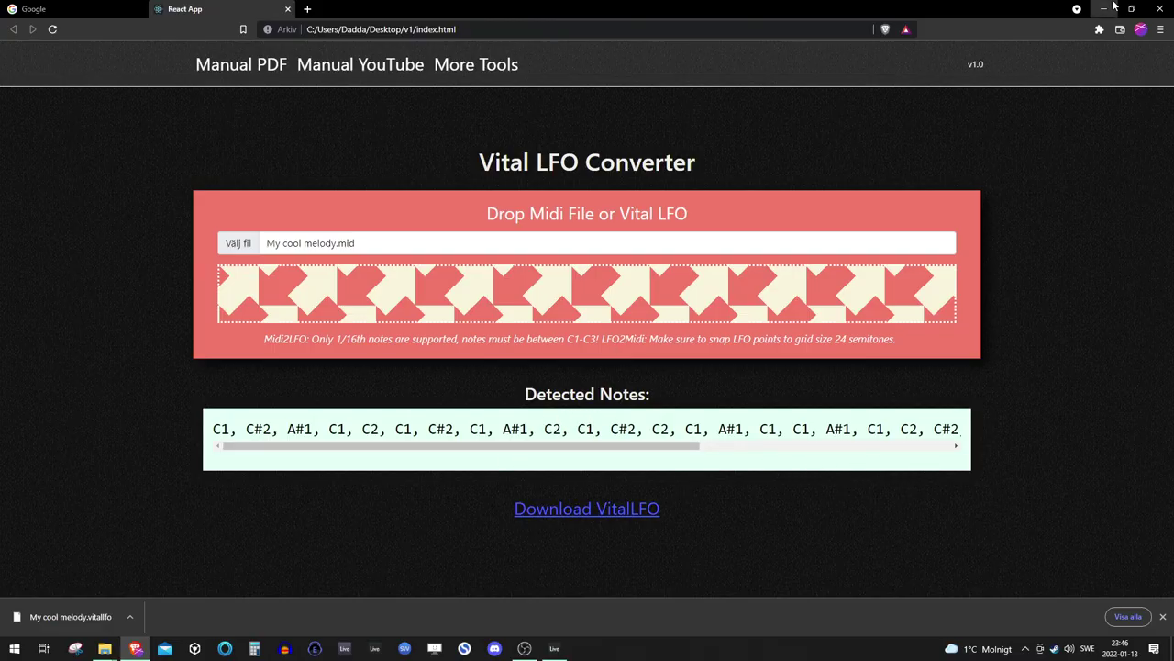
- Return from the LFO Converter browser page to Ableton Live's Vital editor
key(alt+Tab)
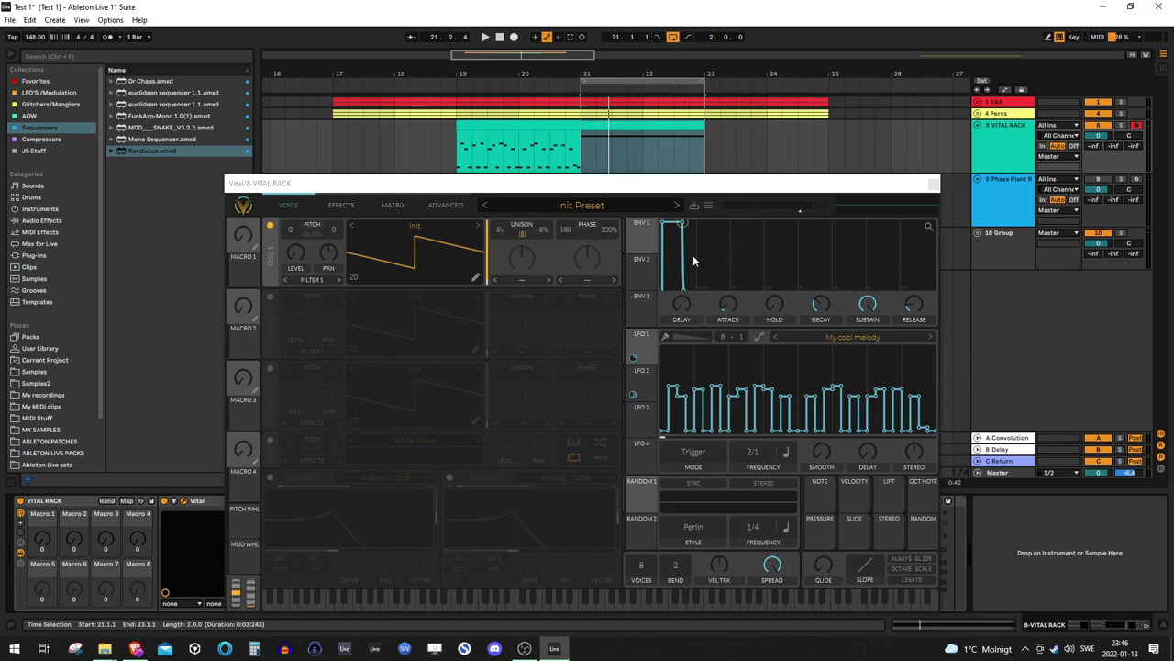
- On the Phase Plant track's Randunca, set 32 steps and reset the Length and Velocity rows
click(933, 183)
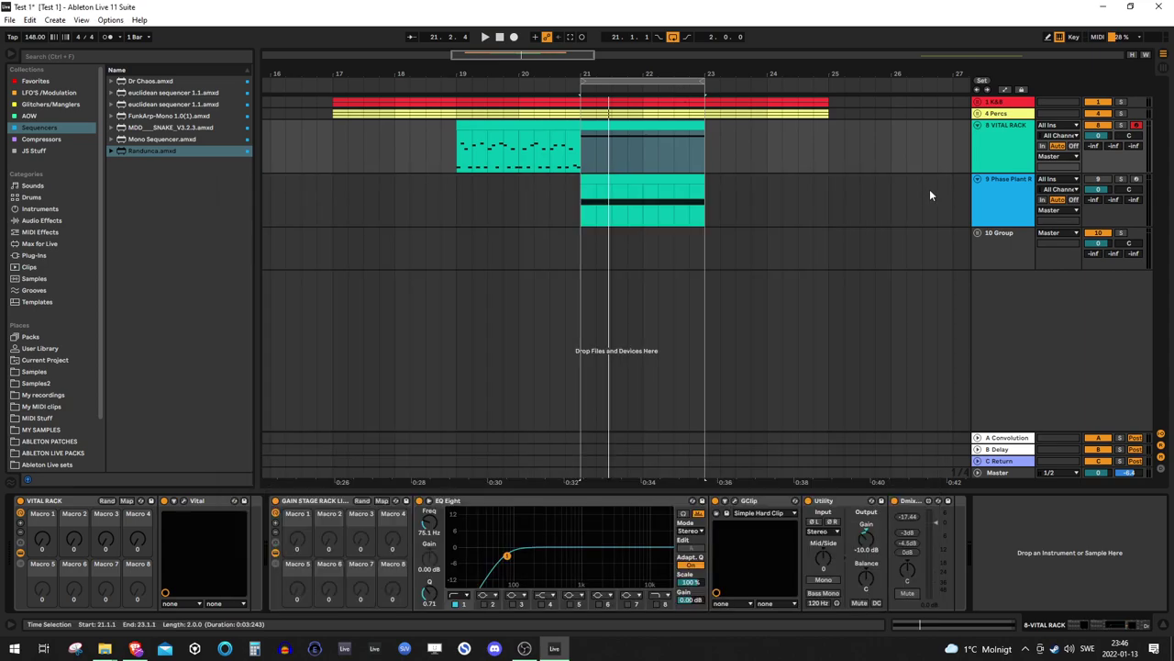
click(988, 195)
click(64, 501)
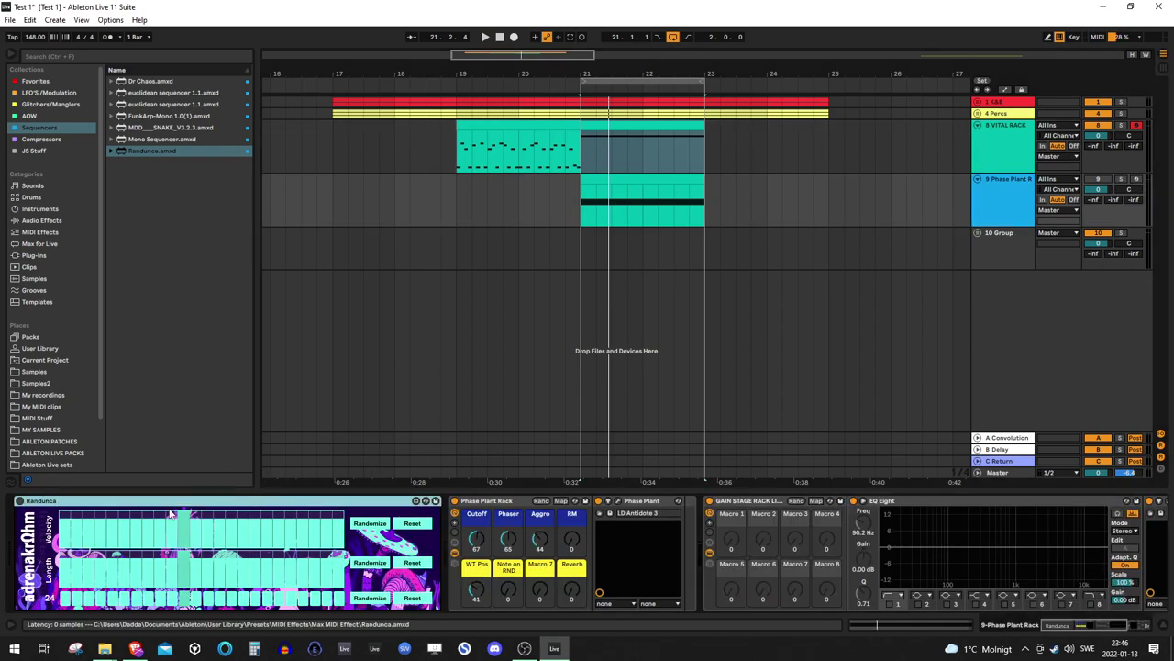
click(1100, 186)
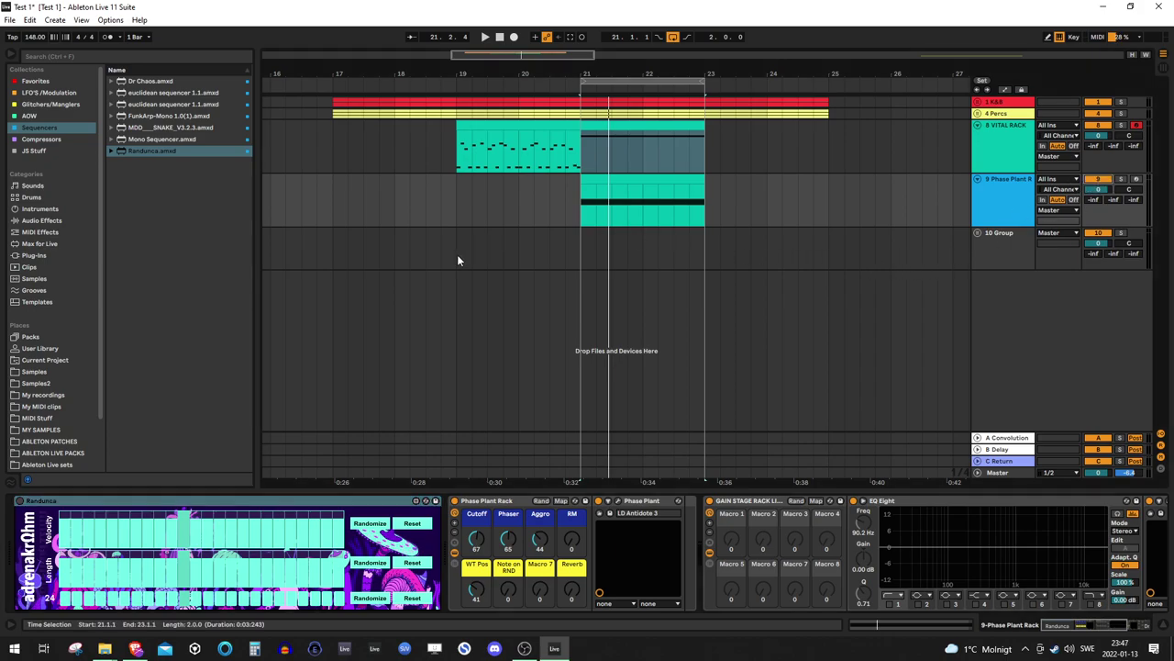
click(117, 504)
click(16, 510)
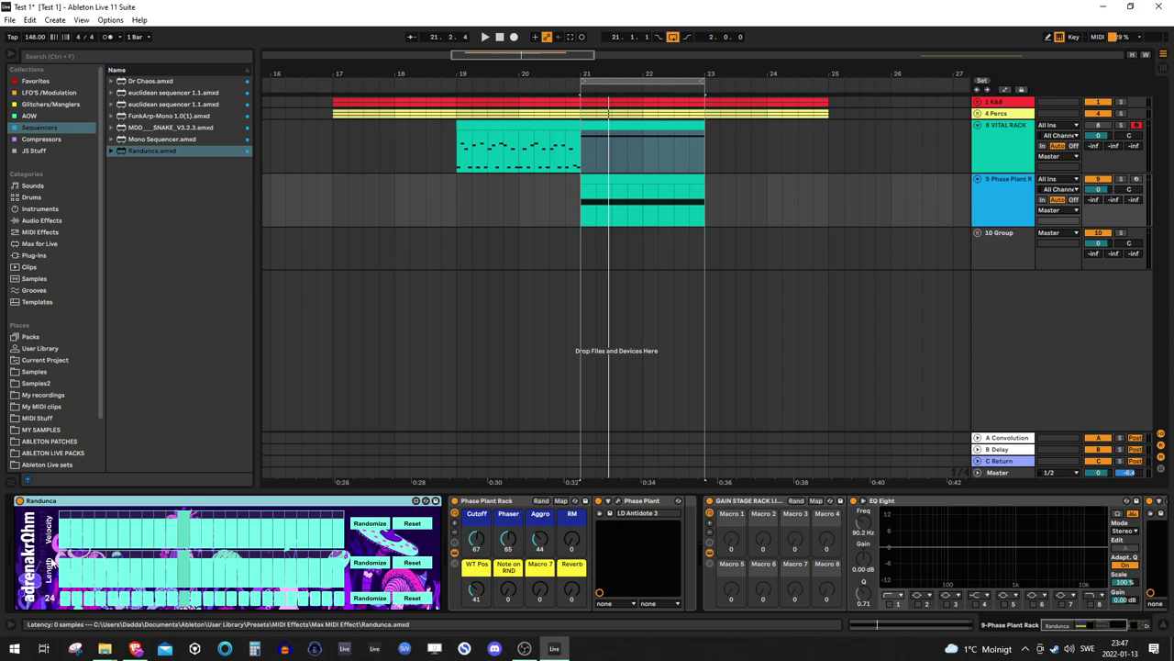
drag(52, 606, 53, 552)
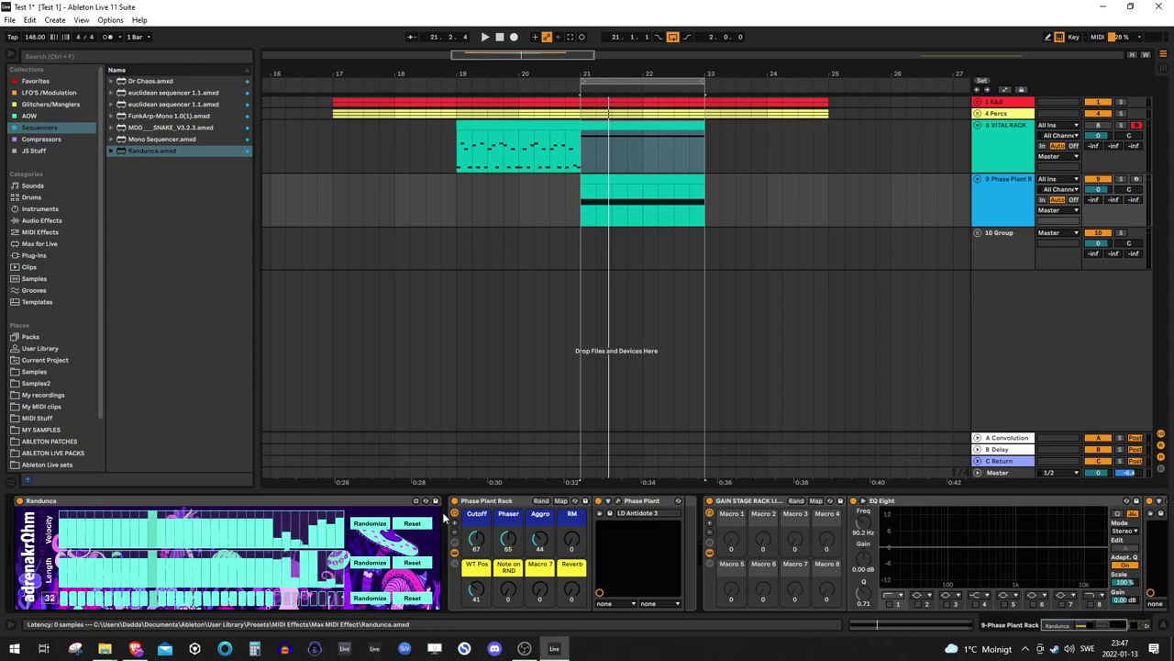
click(412, 598)
click(412, 561)
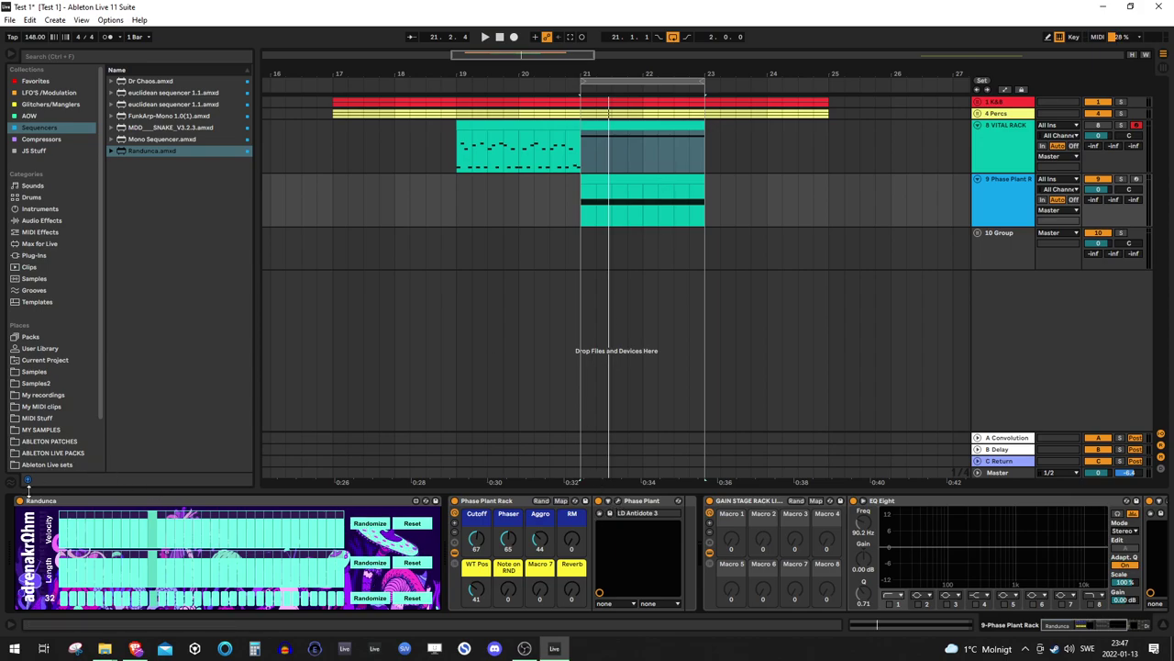
- Open the Phase Plant window and turn the rack's Cutoff macro down to 53
double_click(631, 195)
click(989, 160)
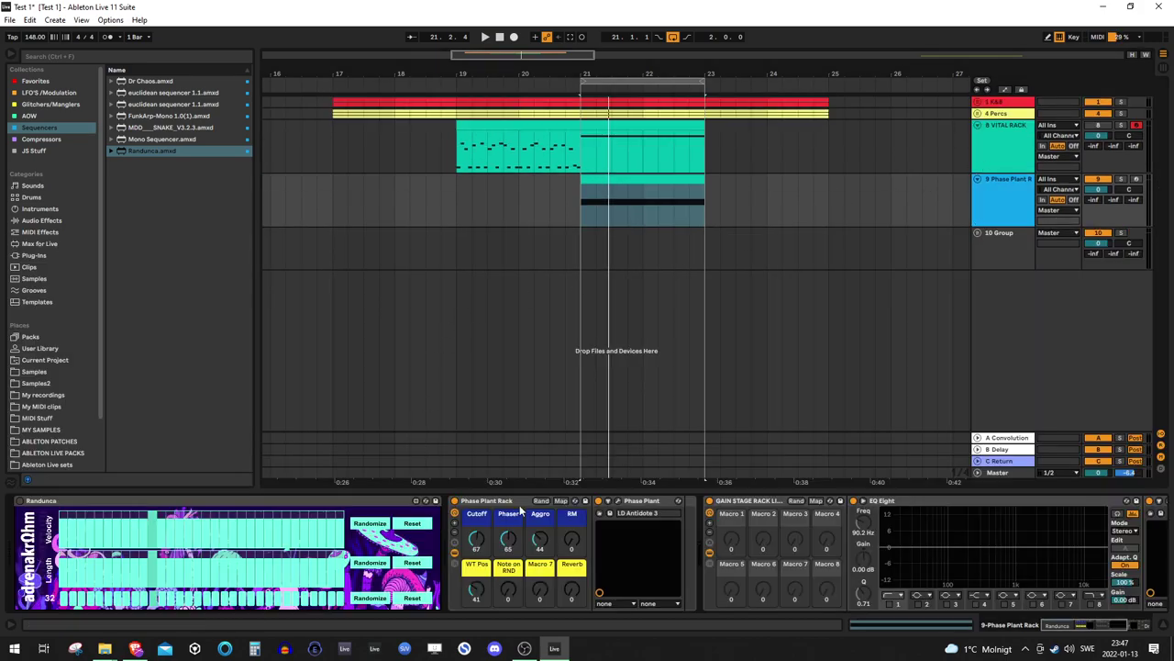
click(609, 500)
drag(575, 50, 621, 46)
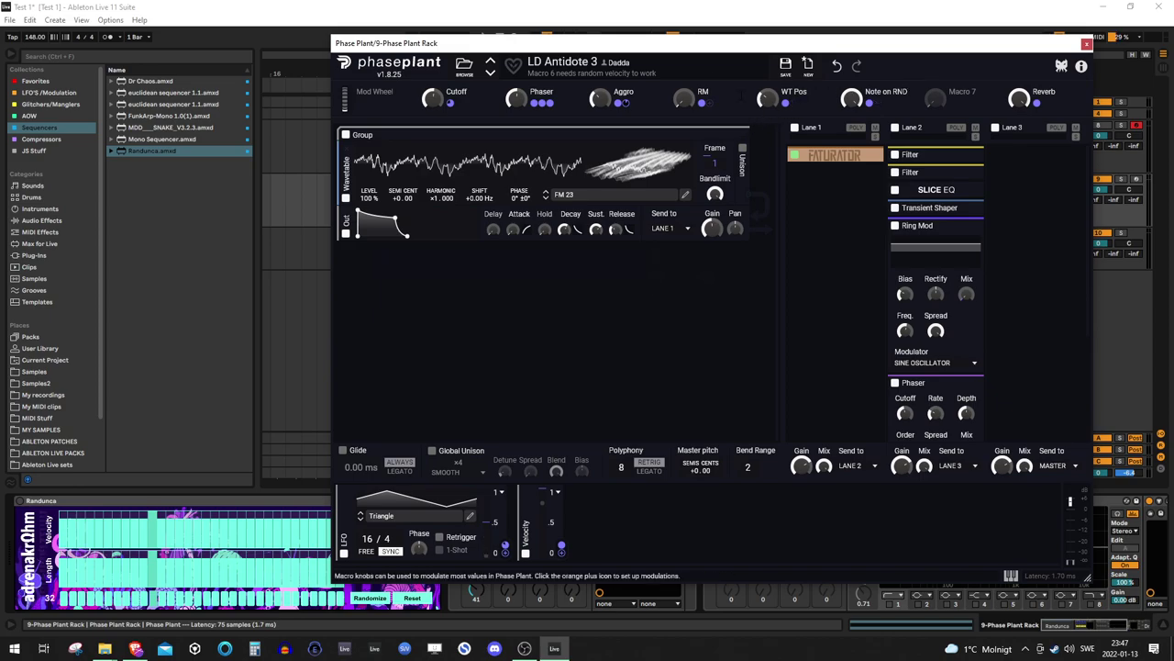
drag(675, 44, 999, 31)
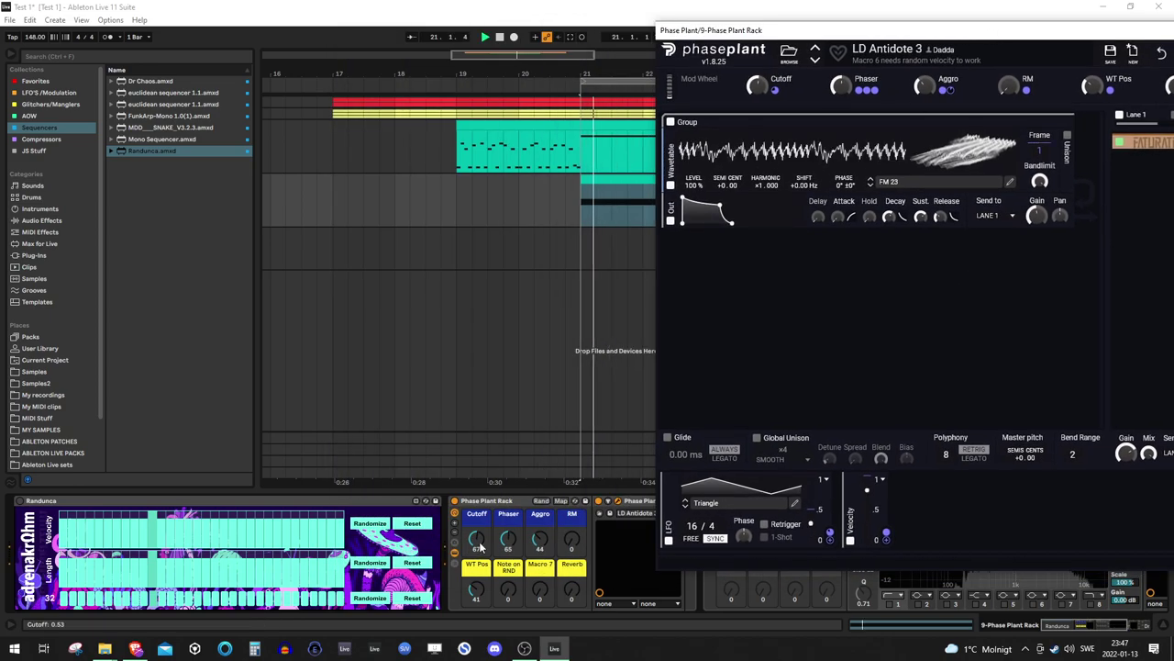
drag(479, 543, 479, 579)
- Move the LD Antidote 3 window back left and higher, and inspect its preset description
click(841, 34)
drag(841, 34, 680, 45)
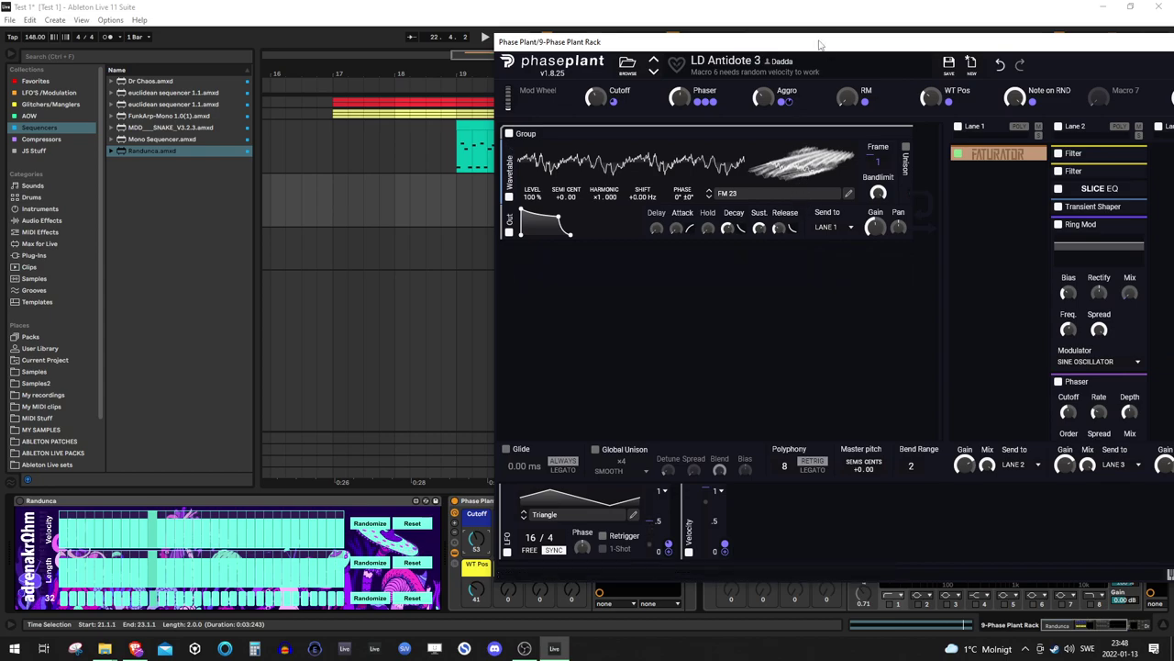
drag(819, 44, 674, 57)
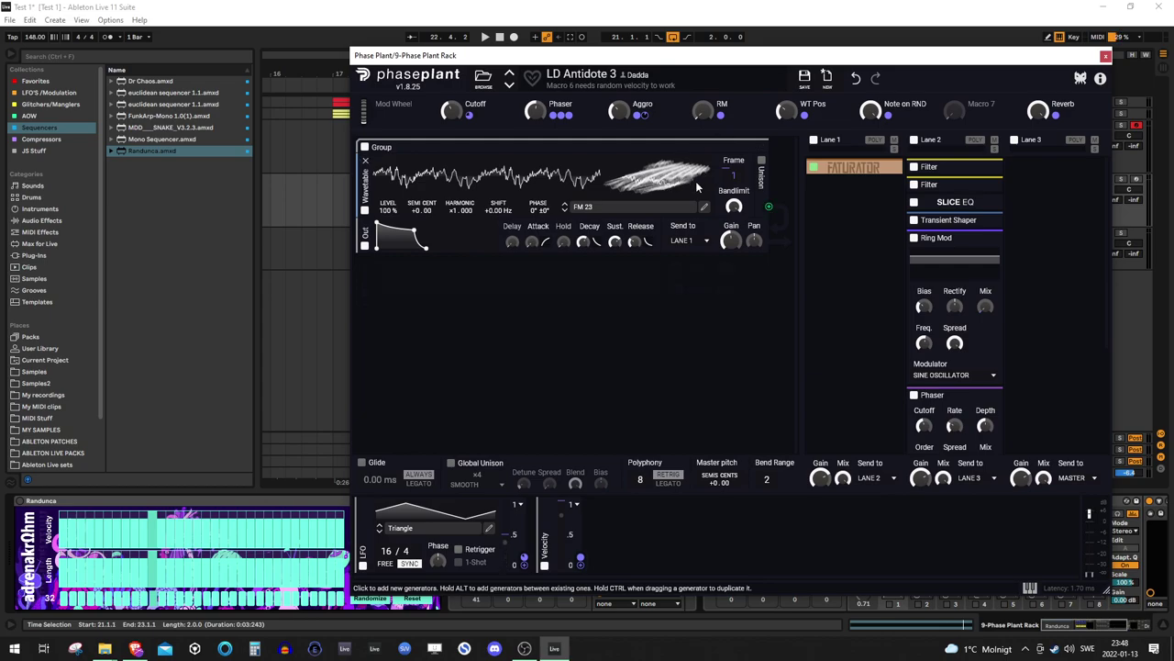
mouse_move(562, 57)
mouse_down()
mouse_move(862, 9)
mouse_move(795, 58)
mouse_move(560, 34)
mouse_up()
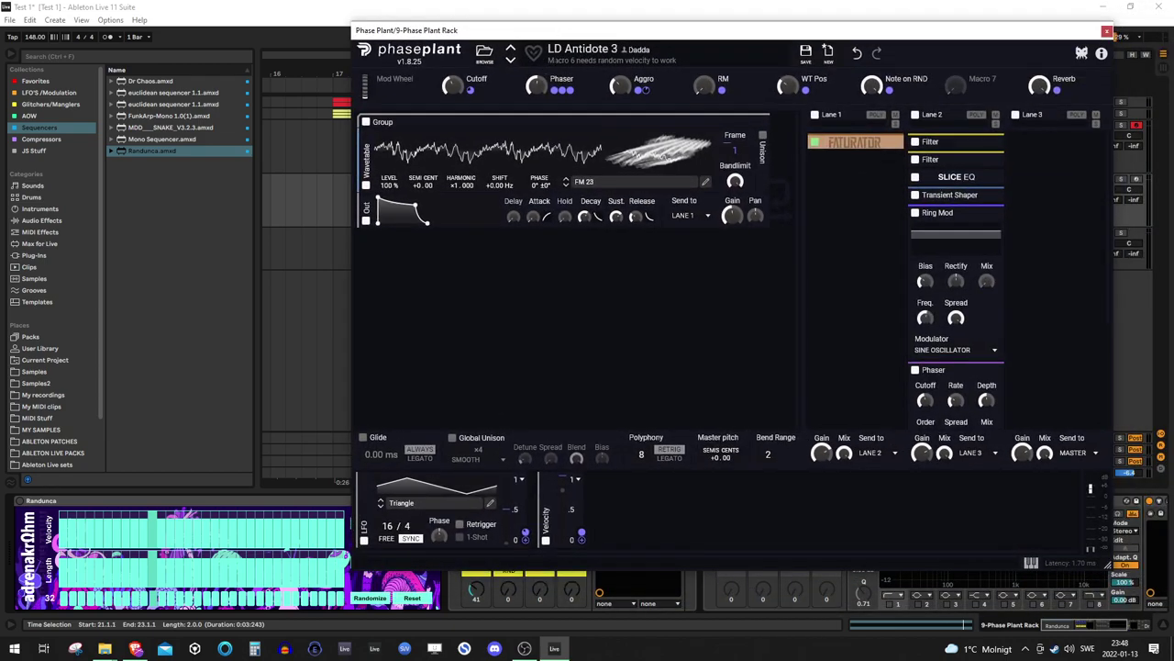
click(612, 59)
click(682, 66)
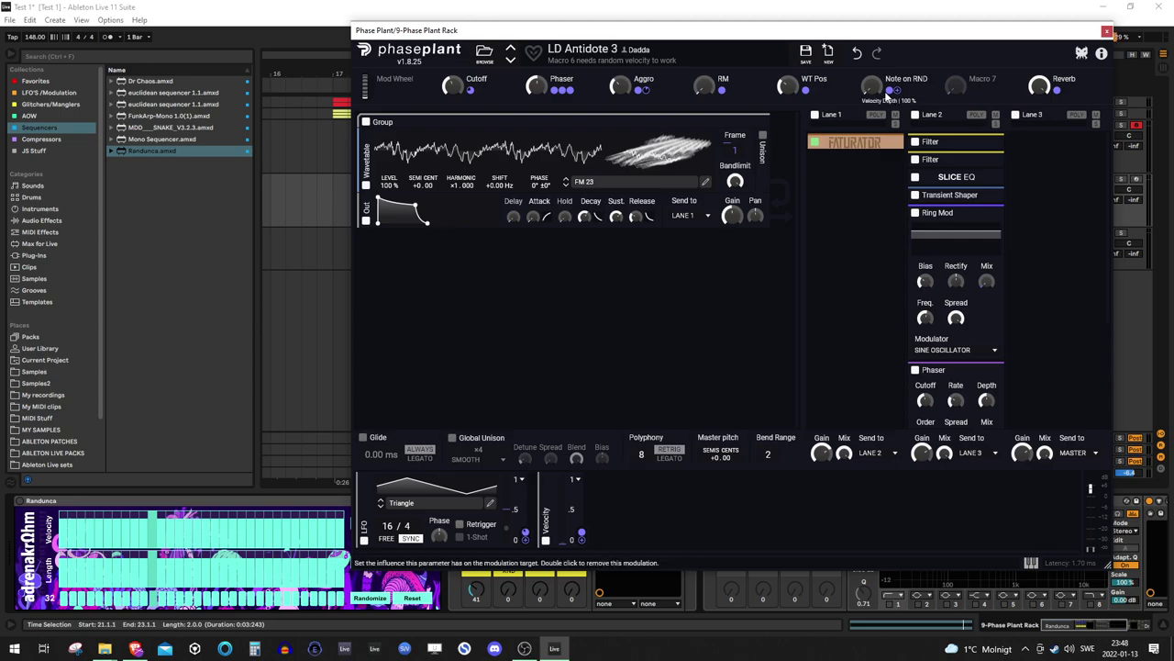
- Inspect Phase Plant's modulation routings, adjust the WT Pos and Note on RND macros, then close it
mouse_move(890, 94)
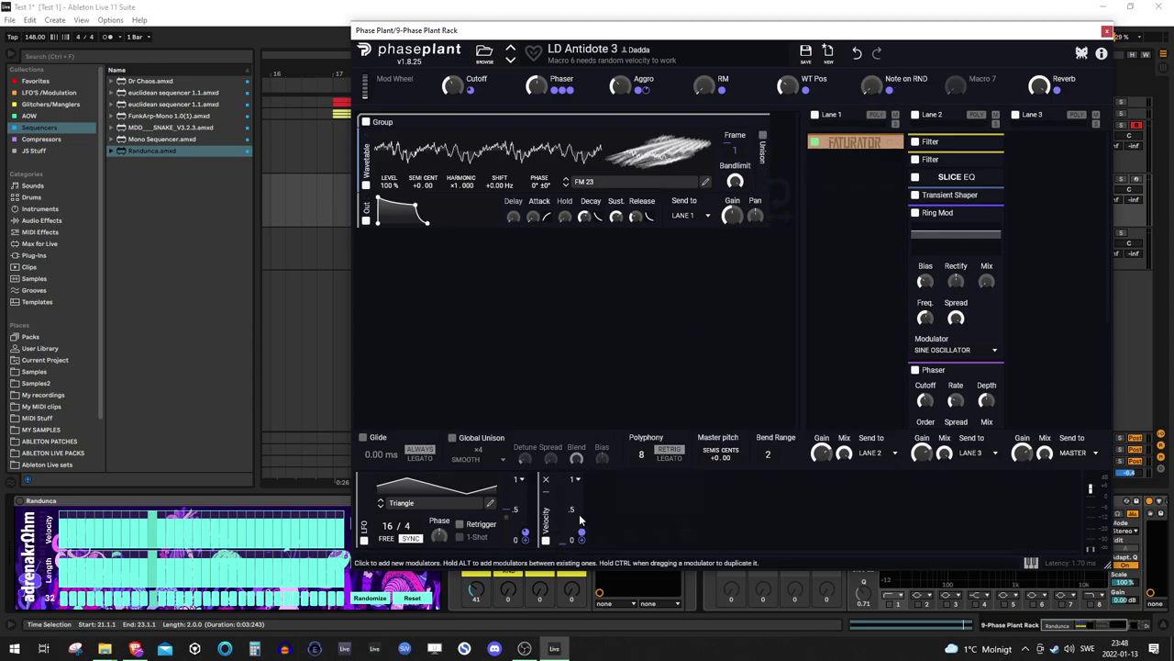
mouse_move(580, 537)
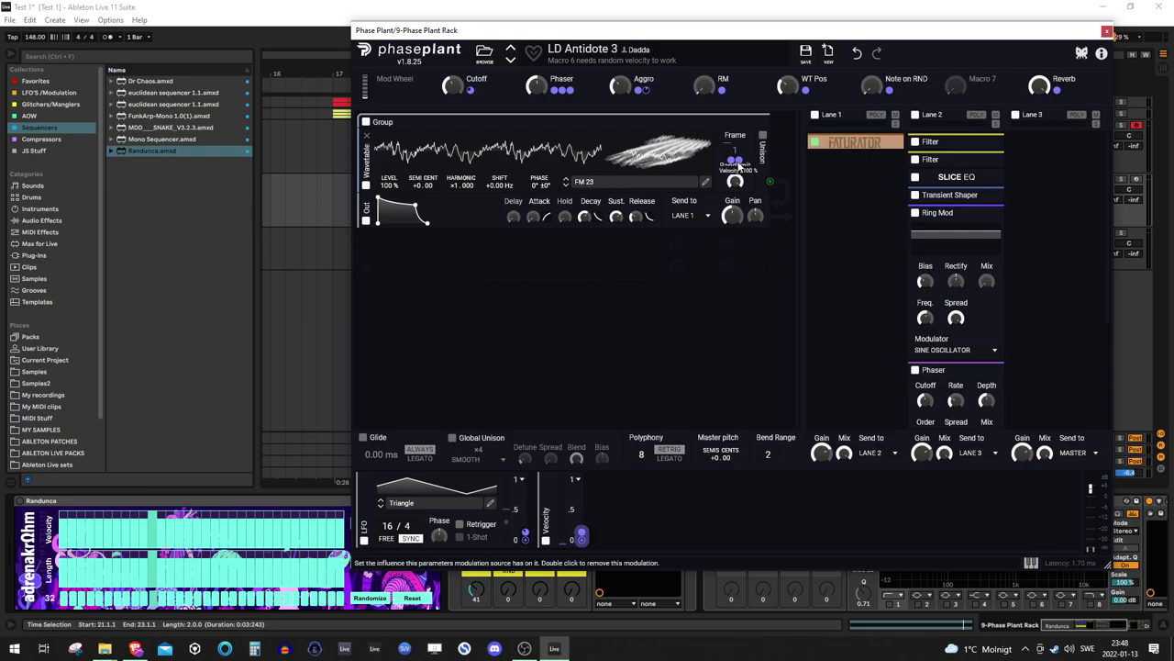
mouse_move(732, 162)
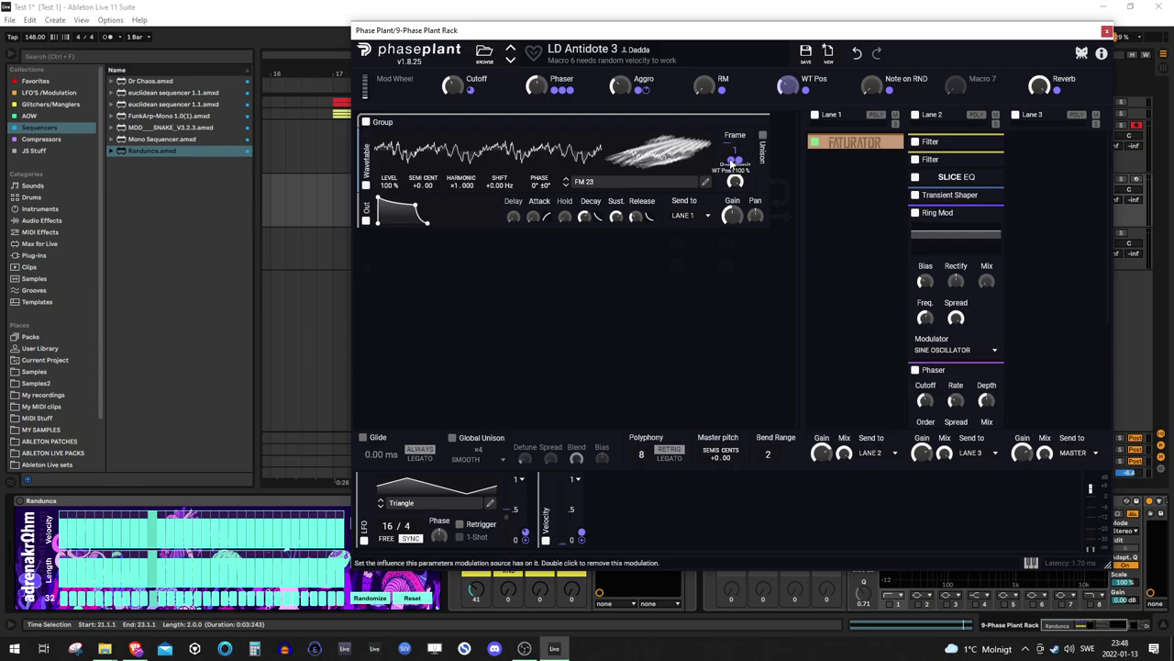
drag(787, 85, 787, 68)
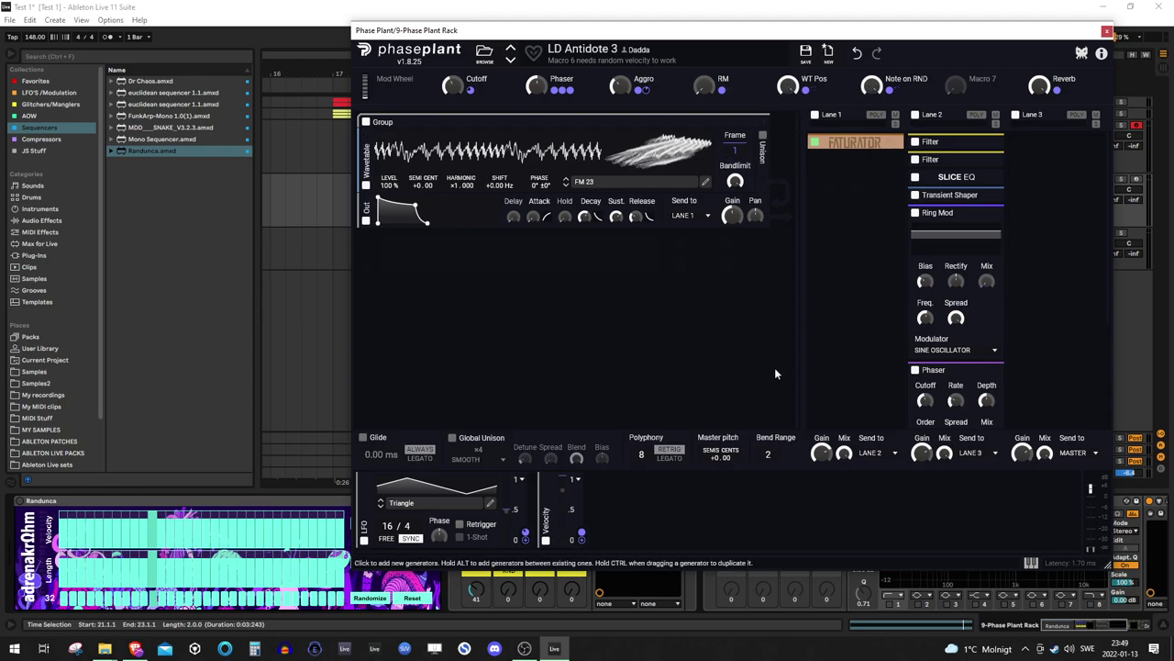
drag(871, 85, 872, 86)
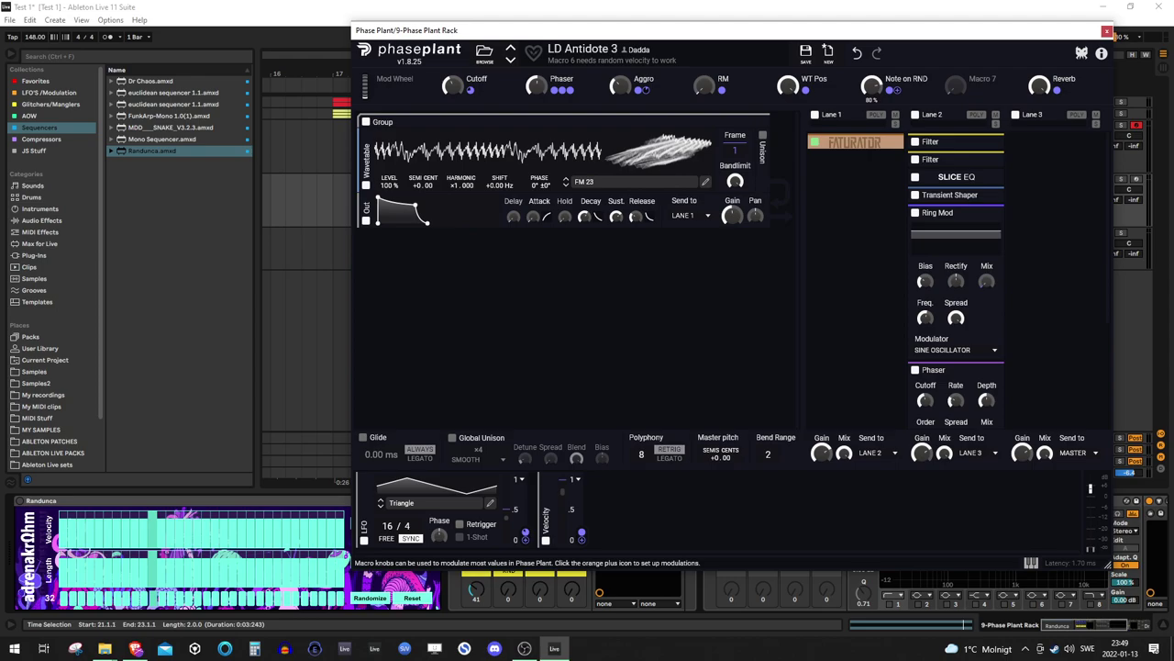
click(1108, 32)
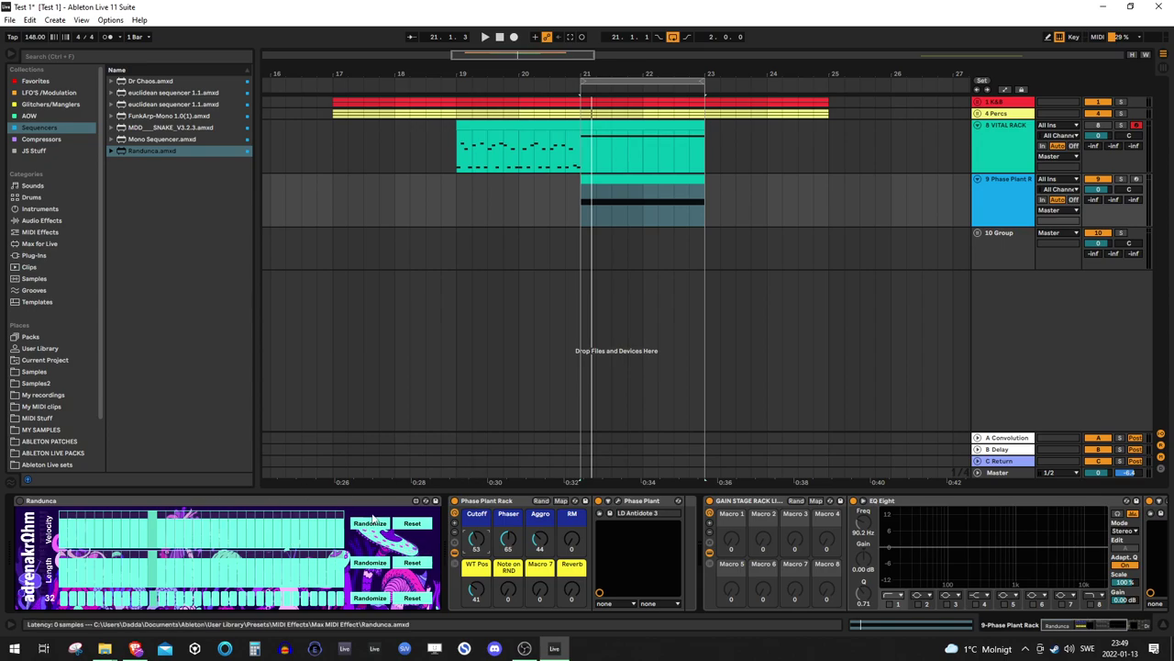
- Randomize Randunca's Velocity row, start playback, and reopen the Phase Plant window
click(368, 525)
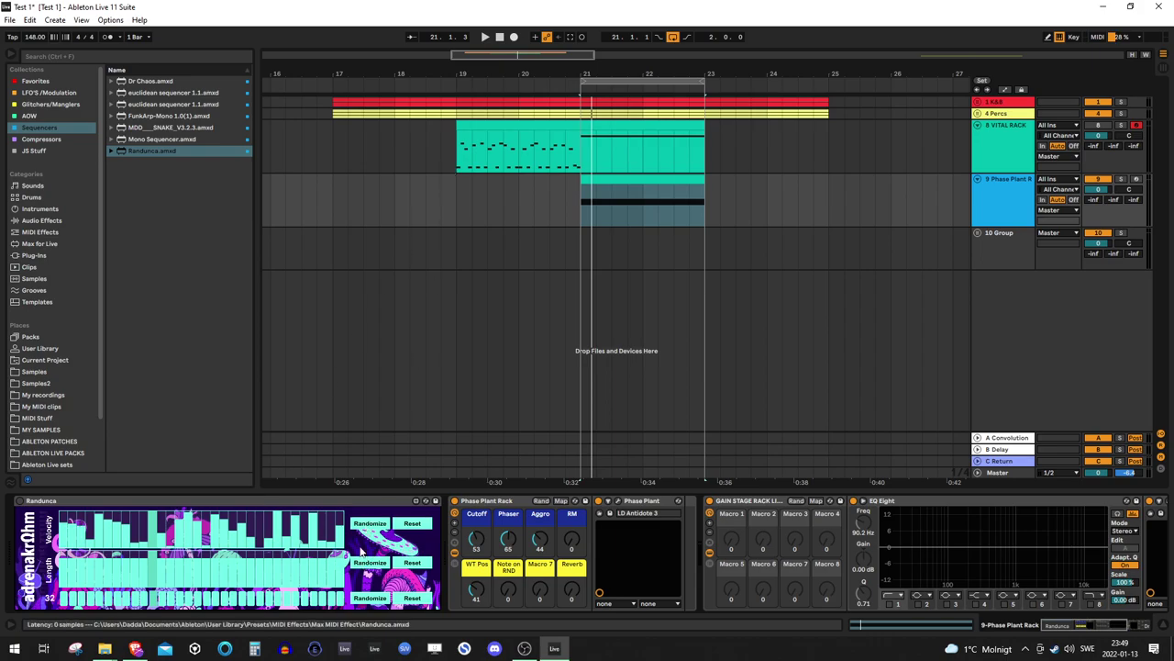
key(space)
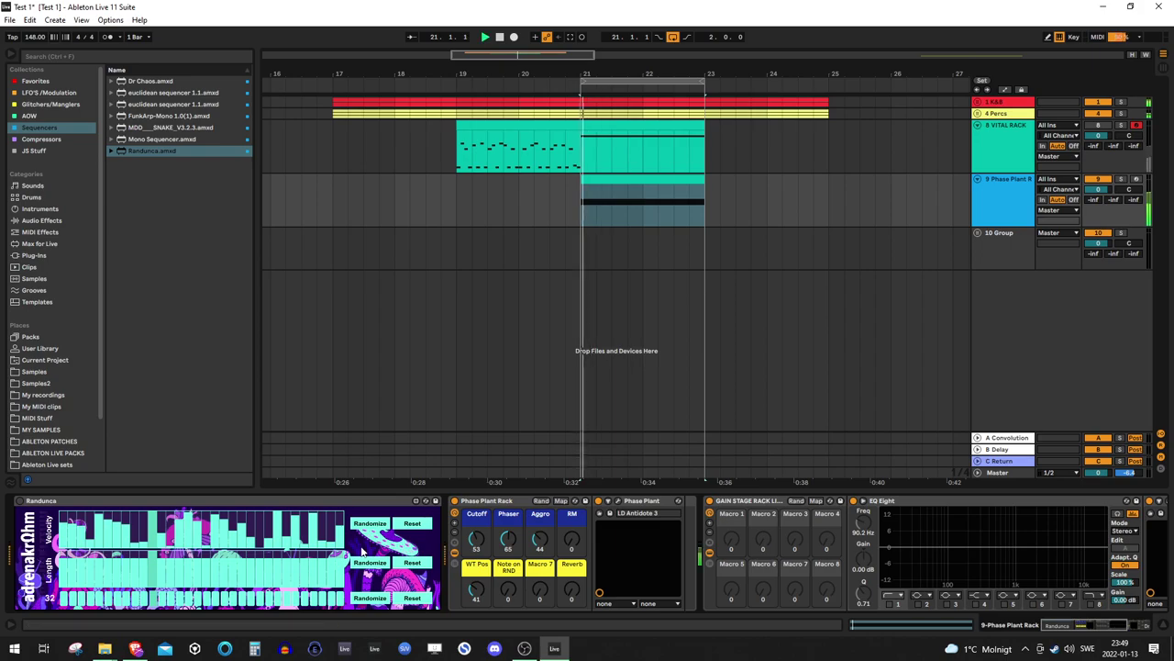
click(603, 502)
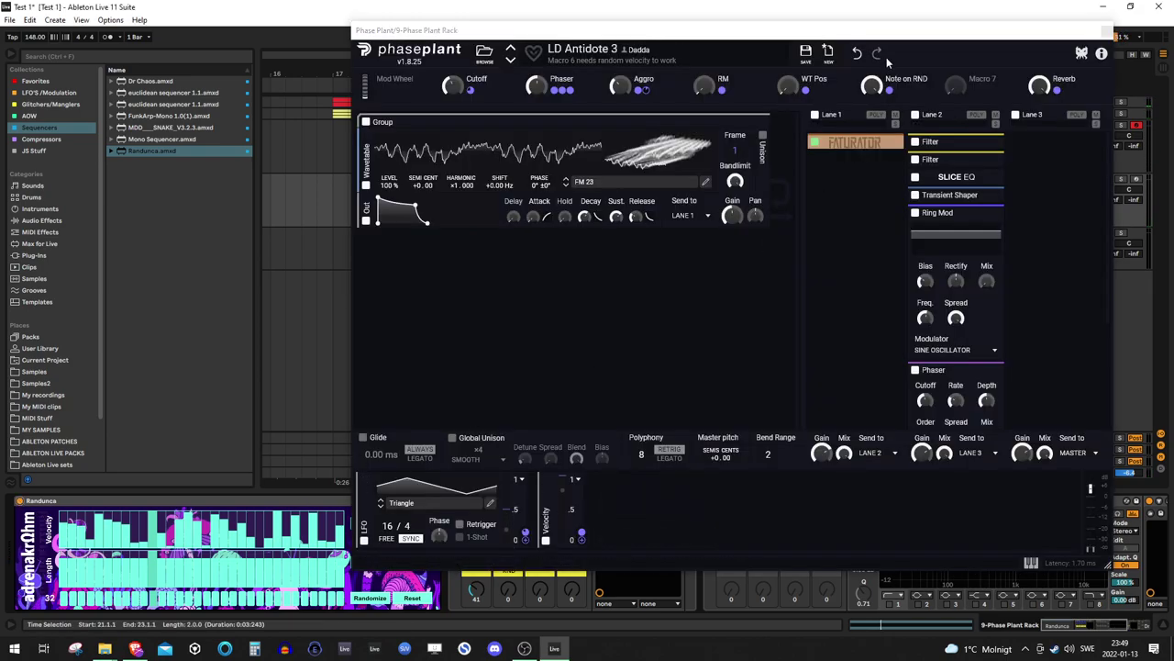
click(1100, 33)
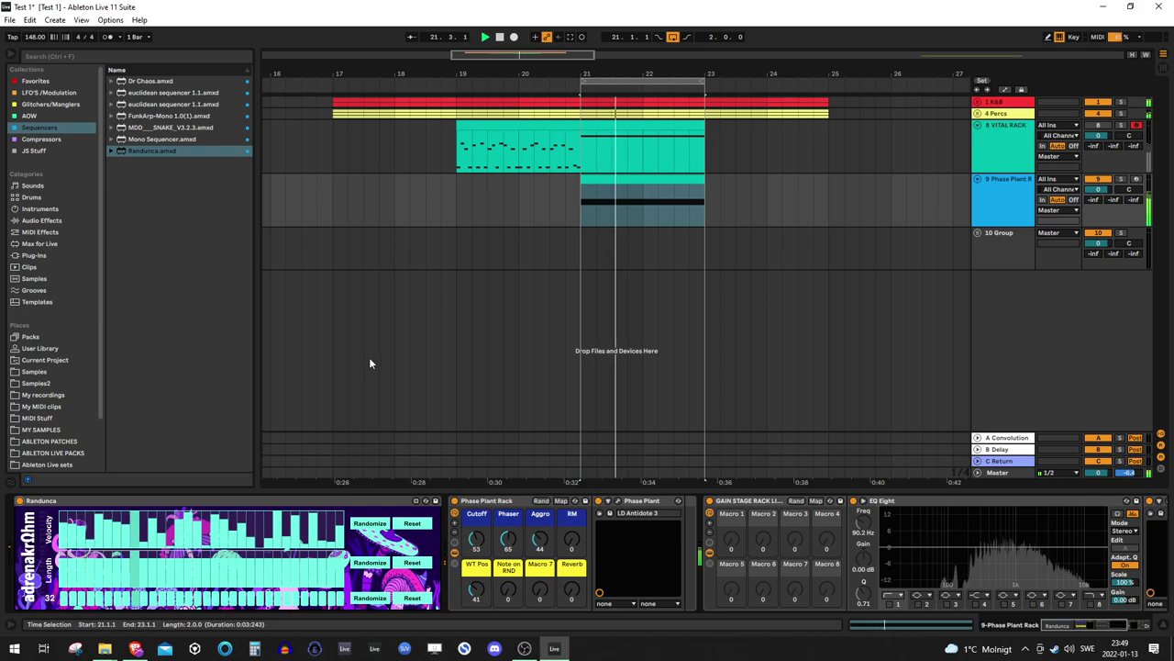
click(603, 502)
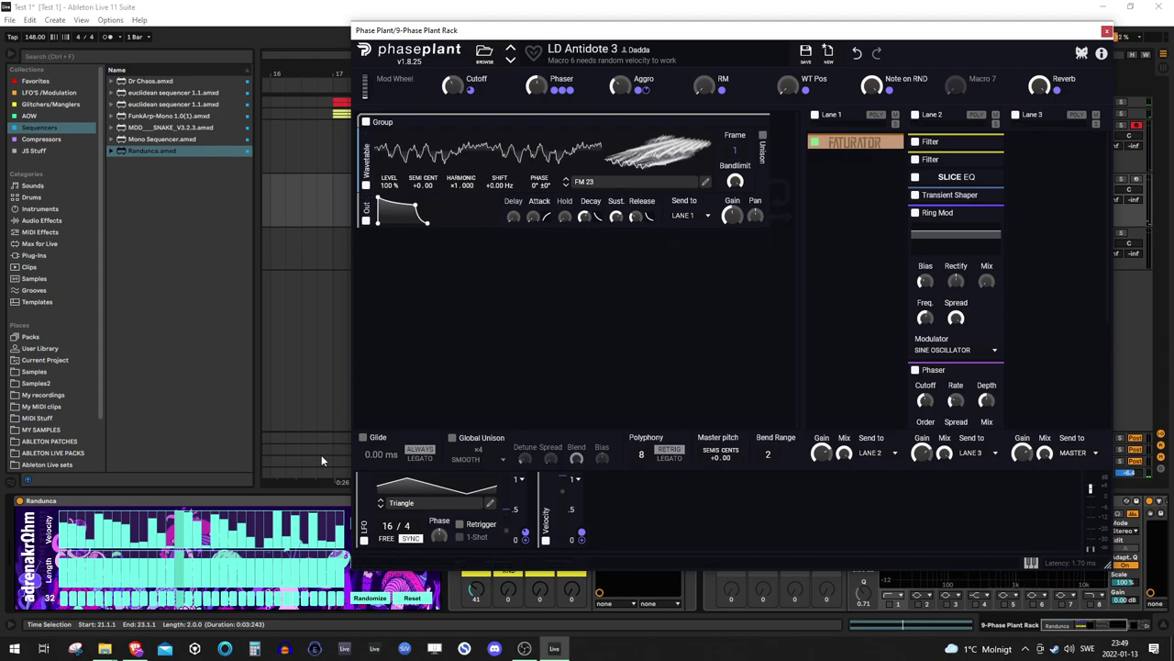
- Move Phase Plant to the right, re-randomize the Length row, and adjust the Cutoff and RM macros
drag(438, 30, 837, 33)
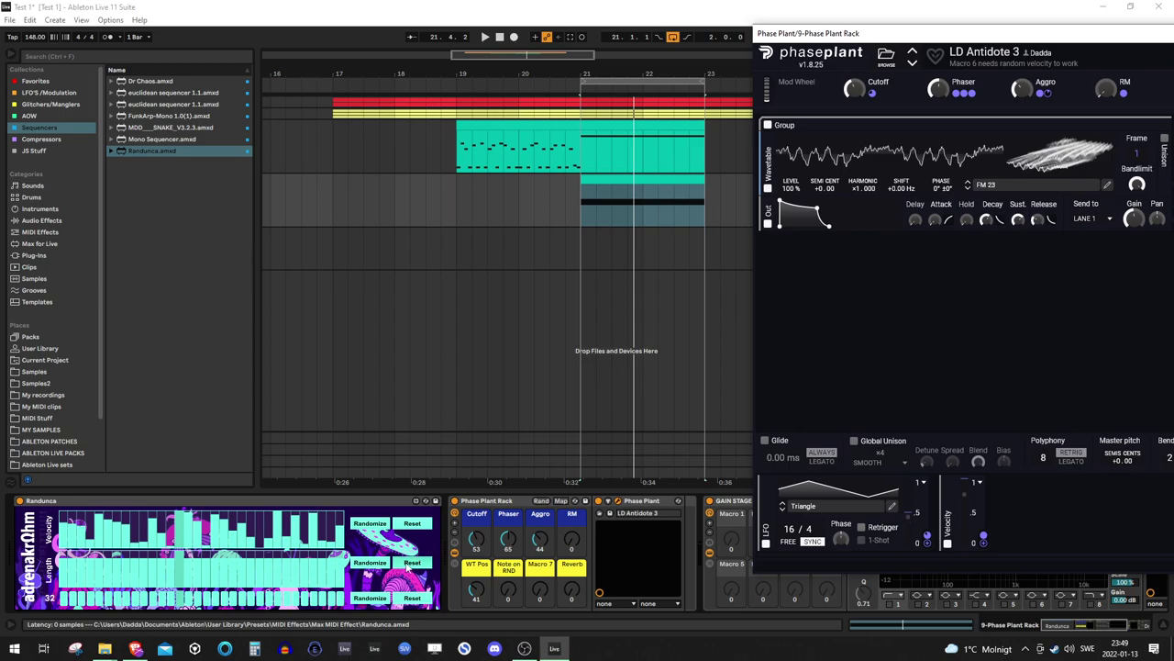
click(368, 565)
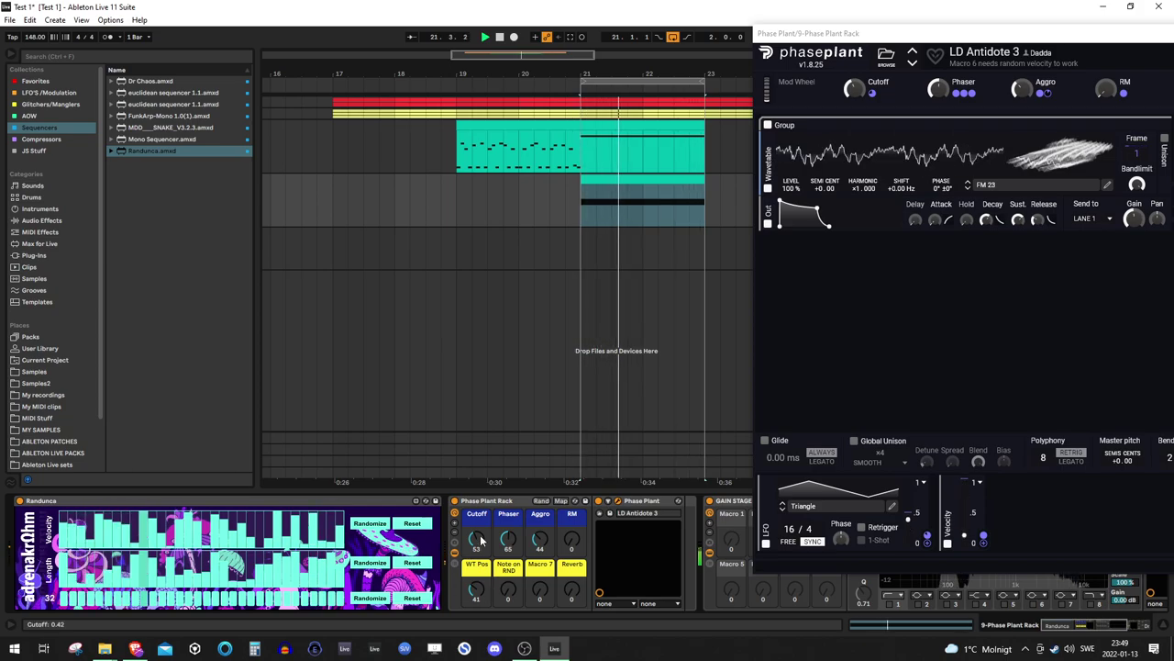
mouse_move(477, 540)
mouse_down()
mouse_move(477, 556)
mouse_move(477, 527)
mouse_move(477, 543)
mouse_up()
drag(572, 539, 572, 513)
drag(477, 540, 477, 496)
- Set Randunca's step count to 16, restart playback, and bring Cutoff back up to 47
key(space)
drag(52, 602, 52, 621)
drag(477, 539, 477, 611)
key(space)
drag(477, 539, 477, 516)
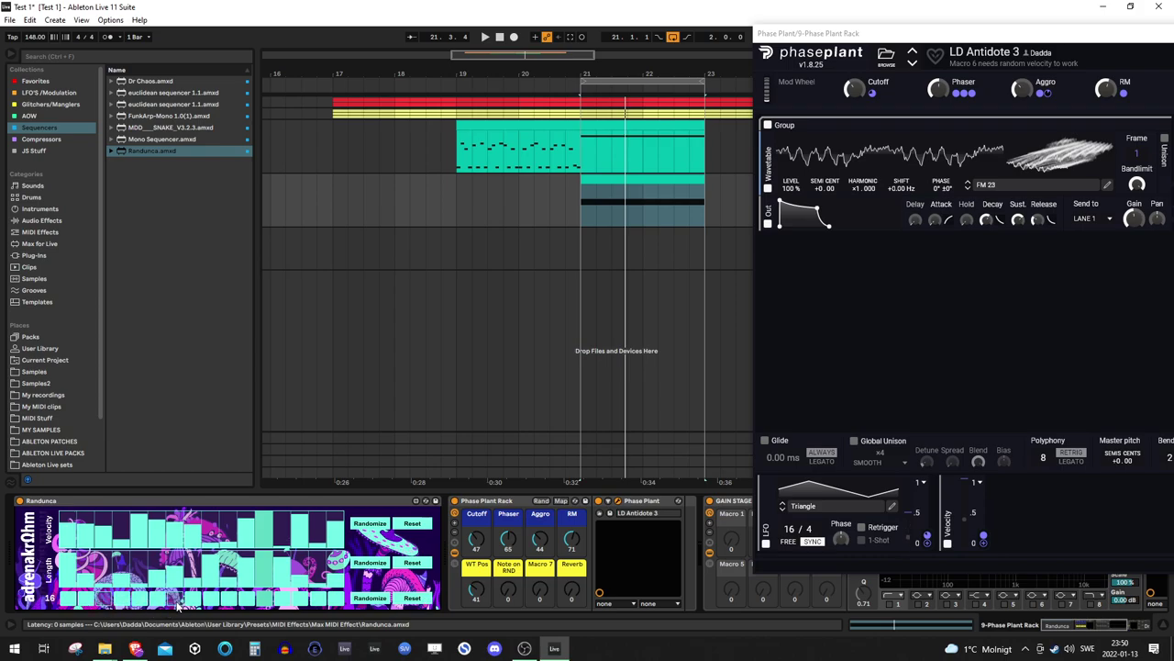
- Set Randunca to 24 steps, lower Cutoff, start playback, and re-randomize the Length row
click(234, 602)
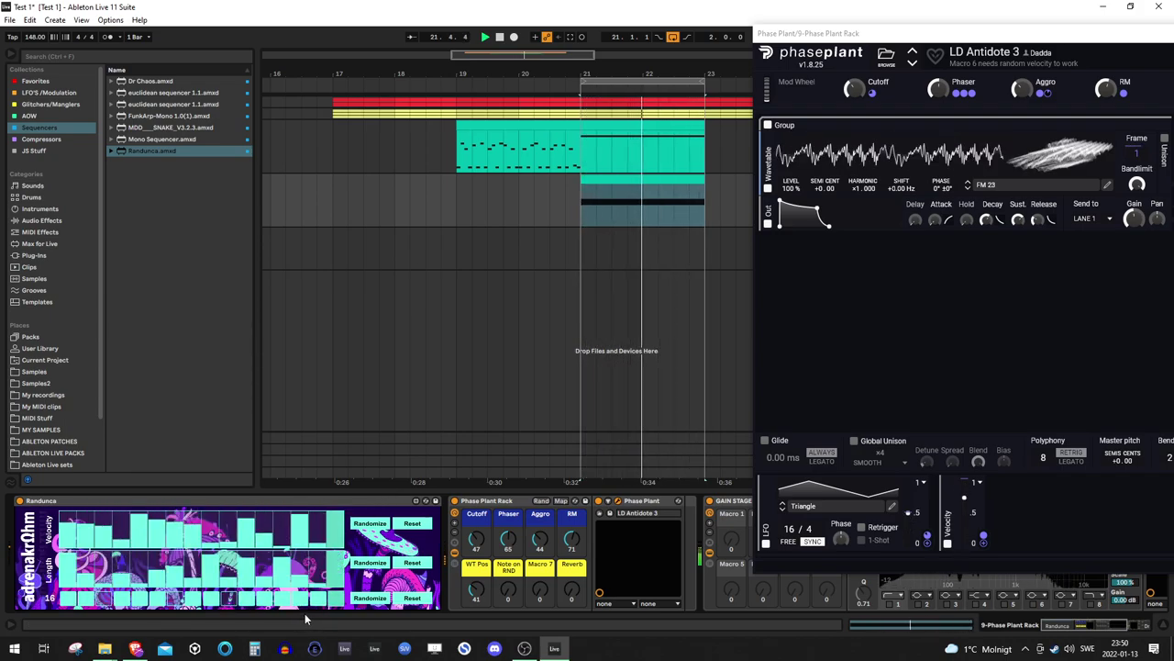
mouse_move(476, 540)
mouse_down()
mouse_move(476, 486)
mouse_move(476, 527)
mouse_up()
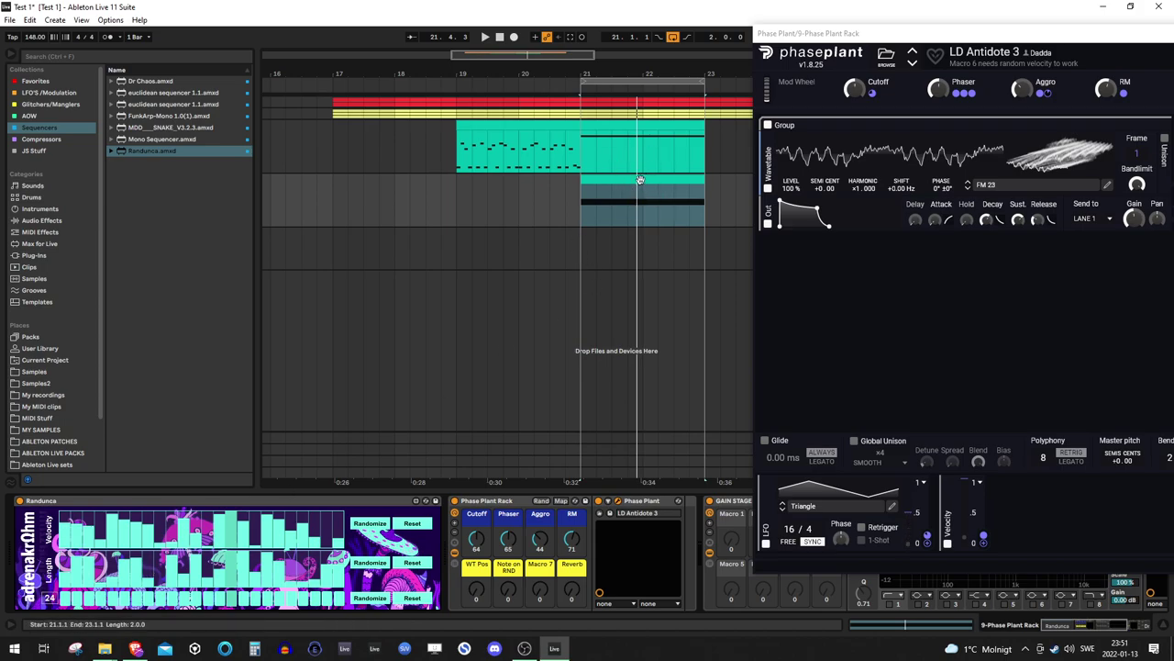
key(space)
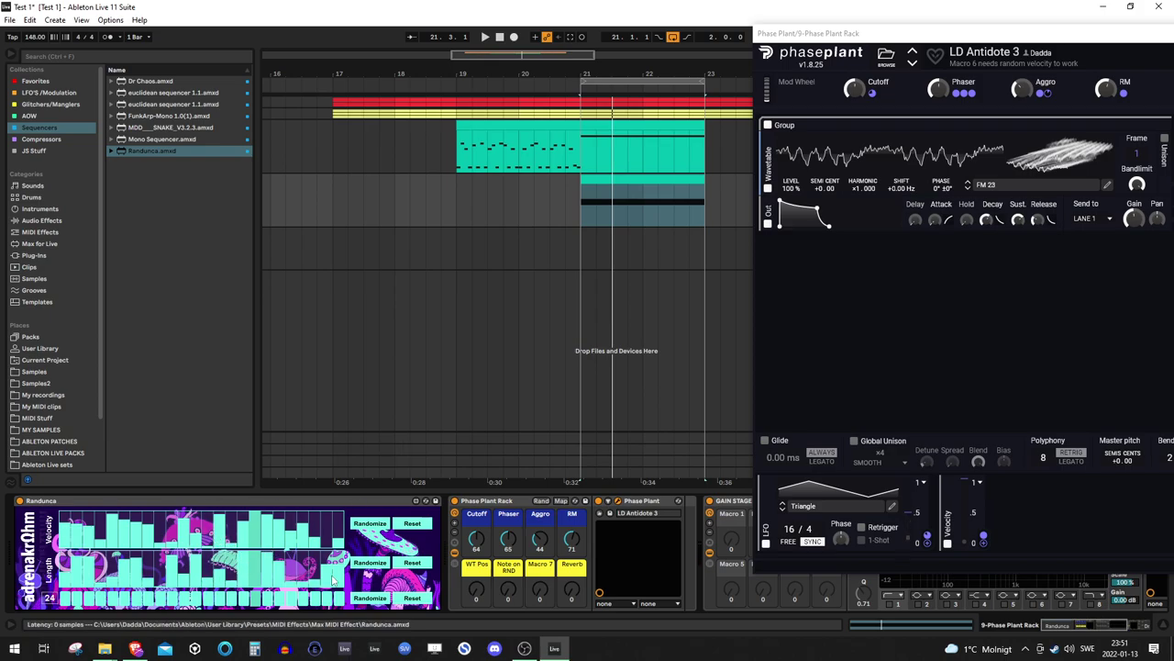
key(space)
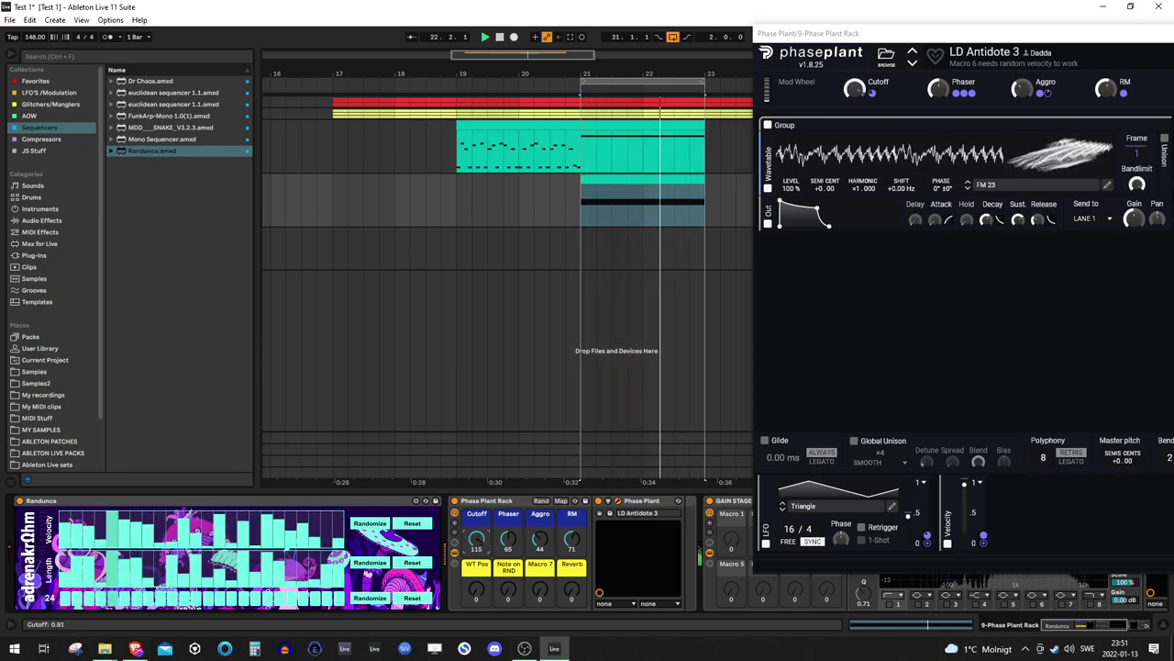
click(361, 563)
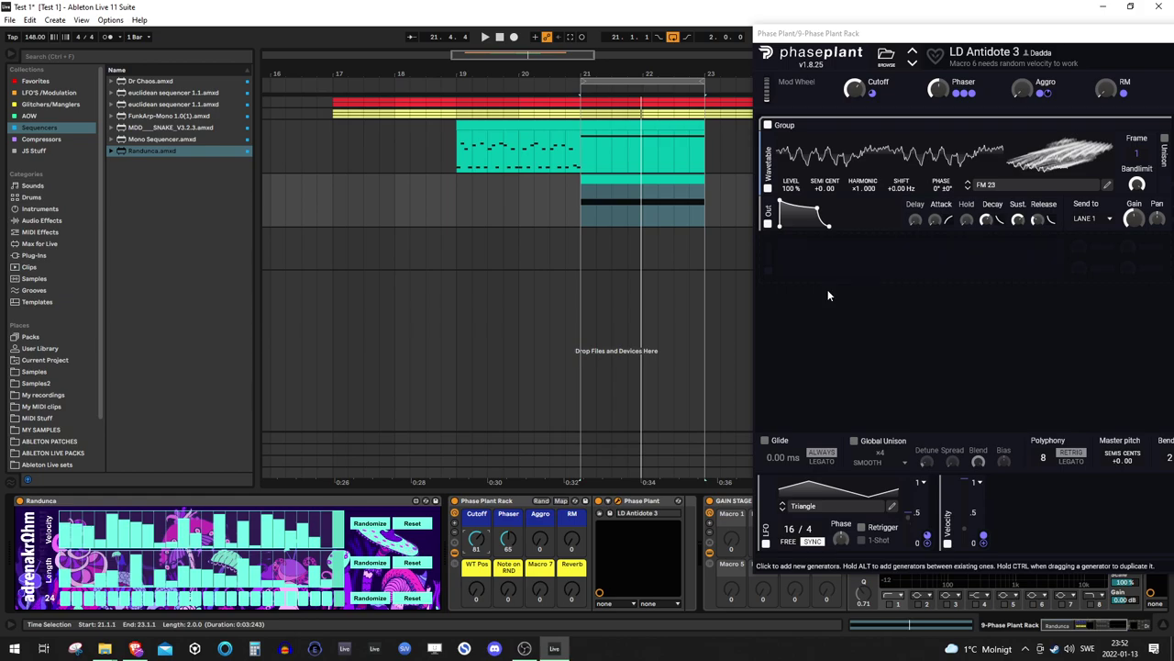
- Drag the Phase Plant window from the right edge to the screen centre
drag(864, 51, 342, 71)
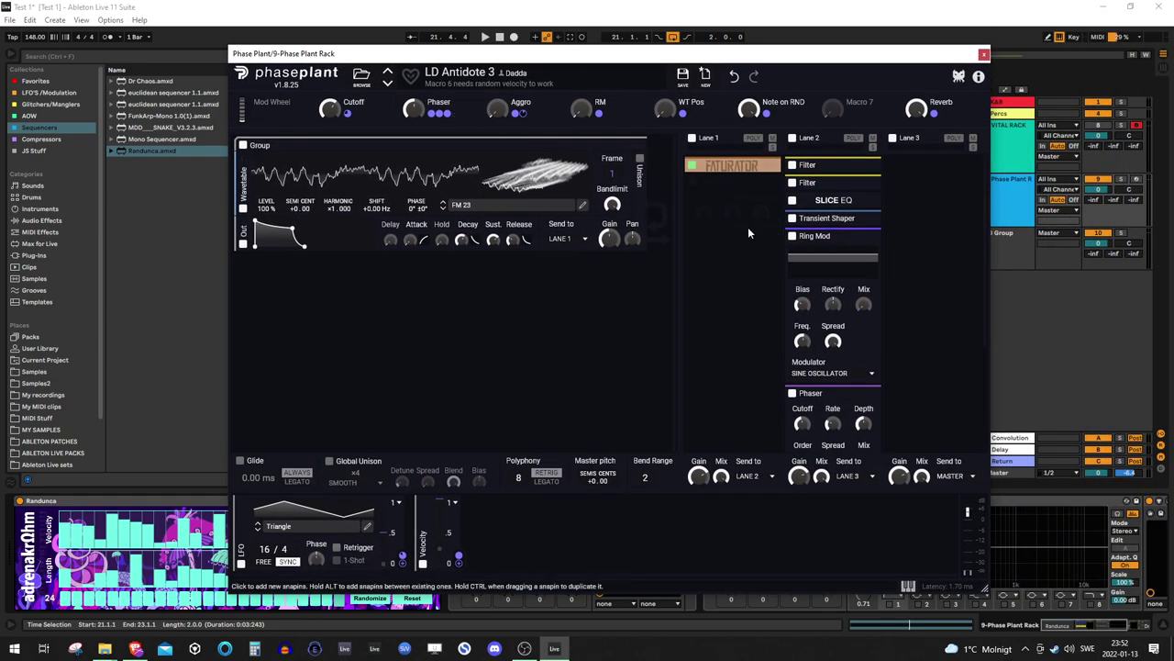